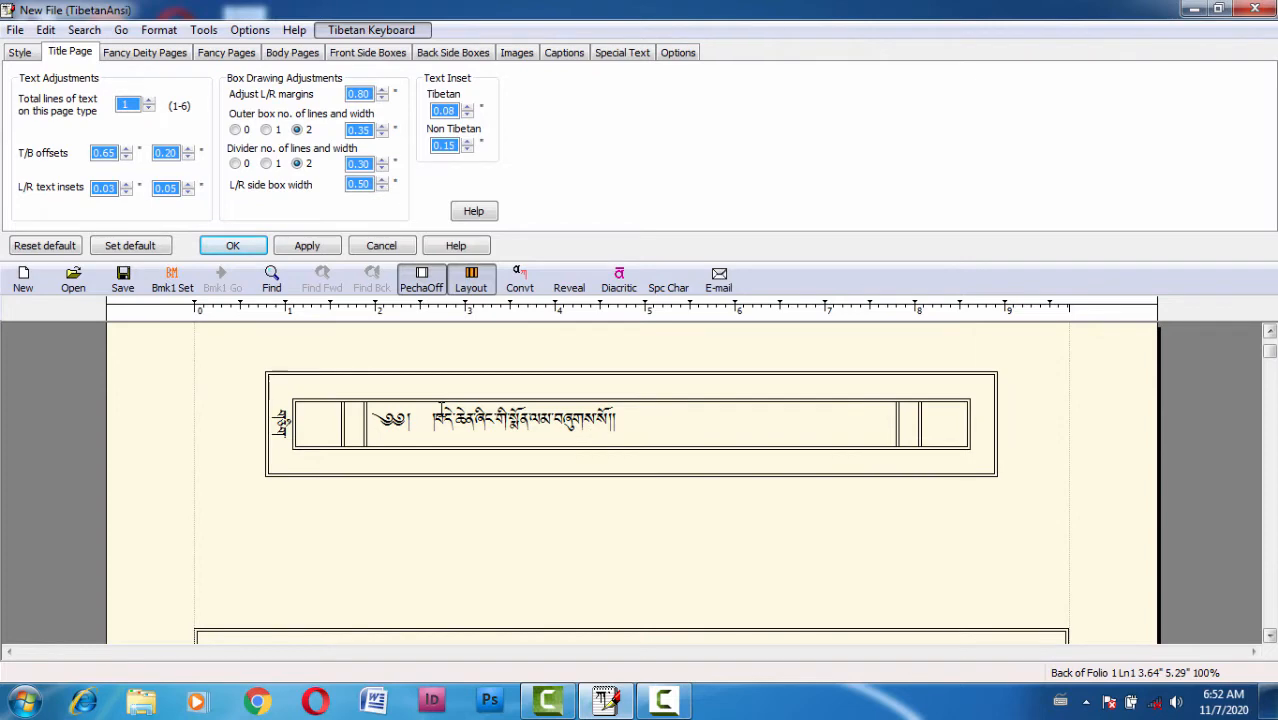
Step: Examine the title page layout and the framed text pages that follow it in the pecha document
scroll(441, 410, down, 3)
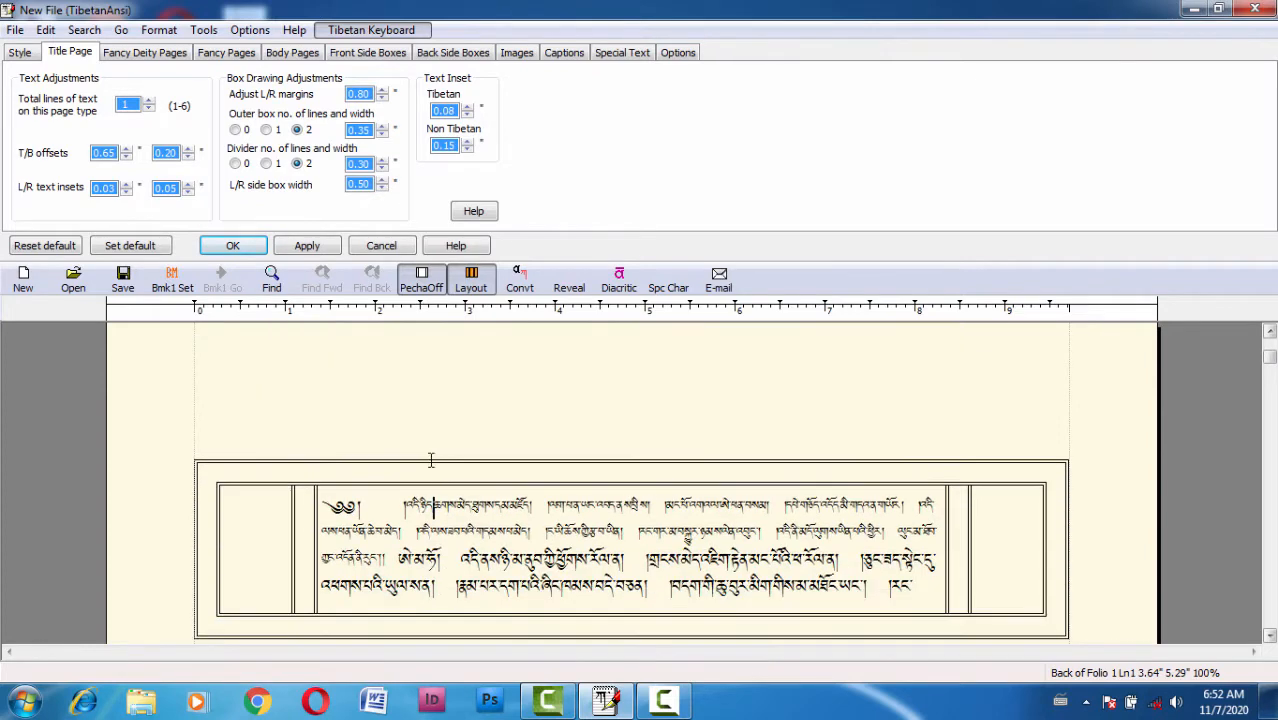
scroll(413, 512, down, 3)
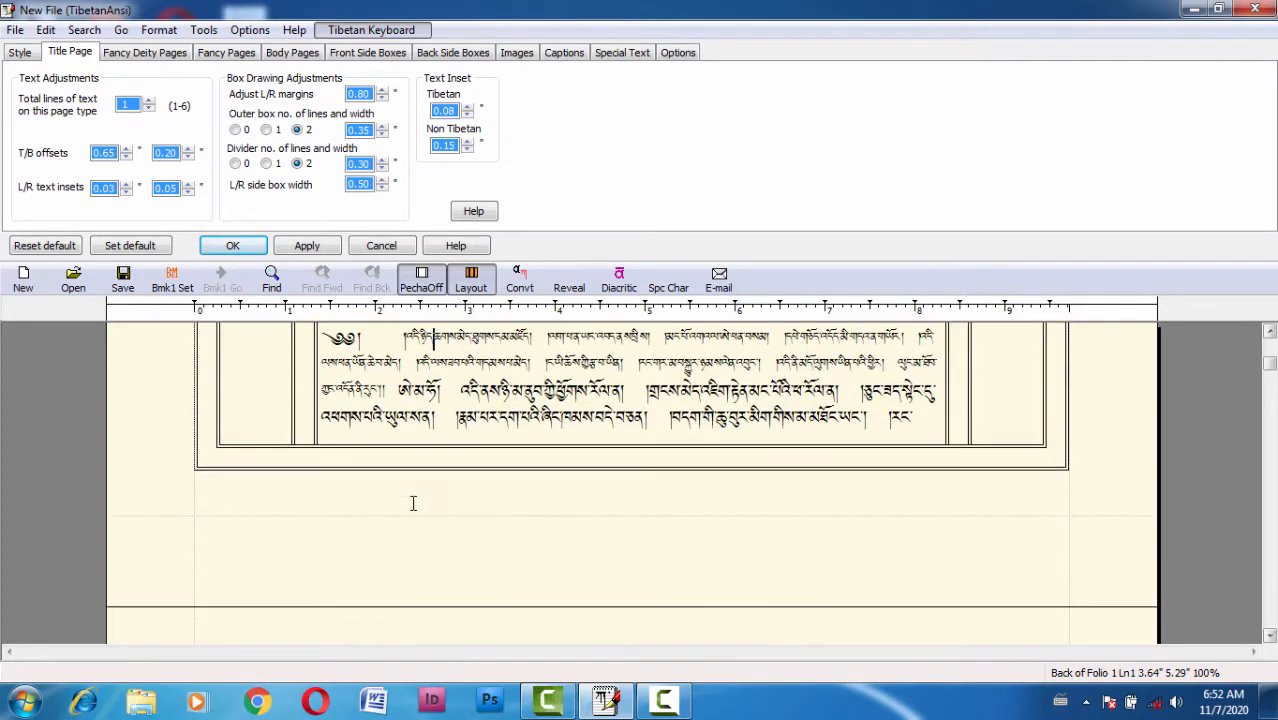
scroll(413, 497, up, 2)
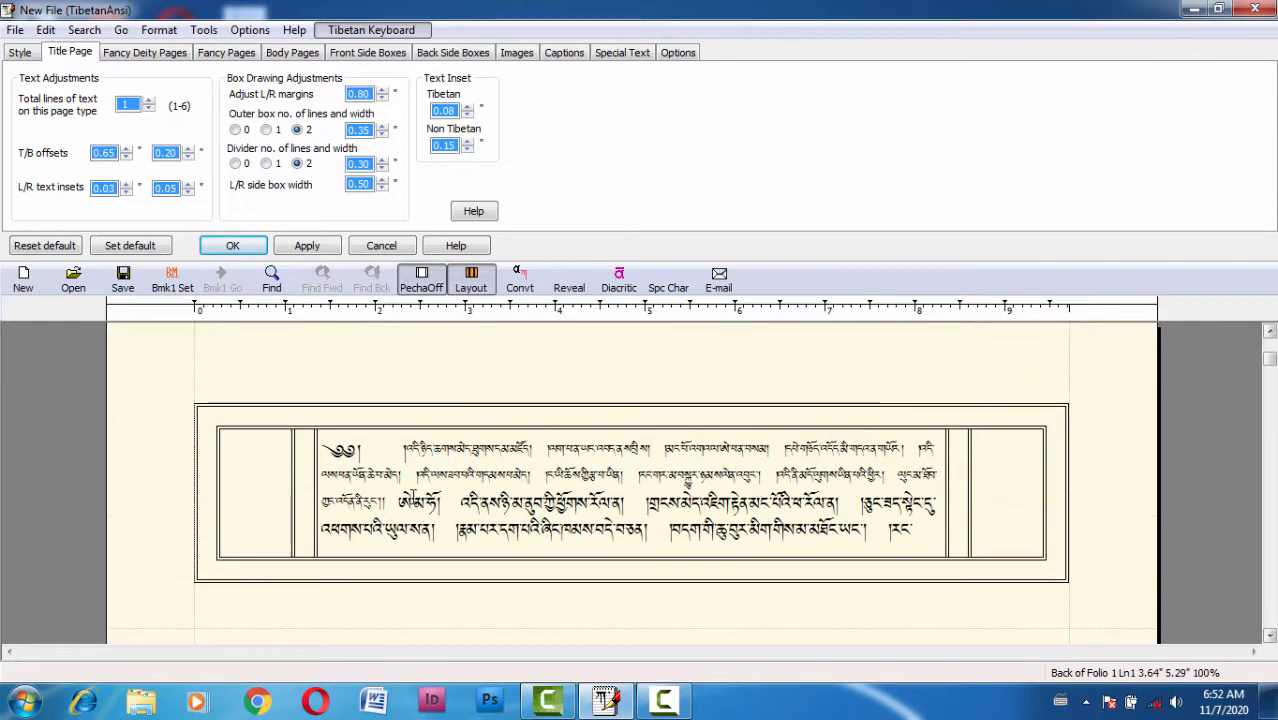
scroll(413, 497, down, 3)
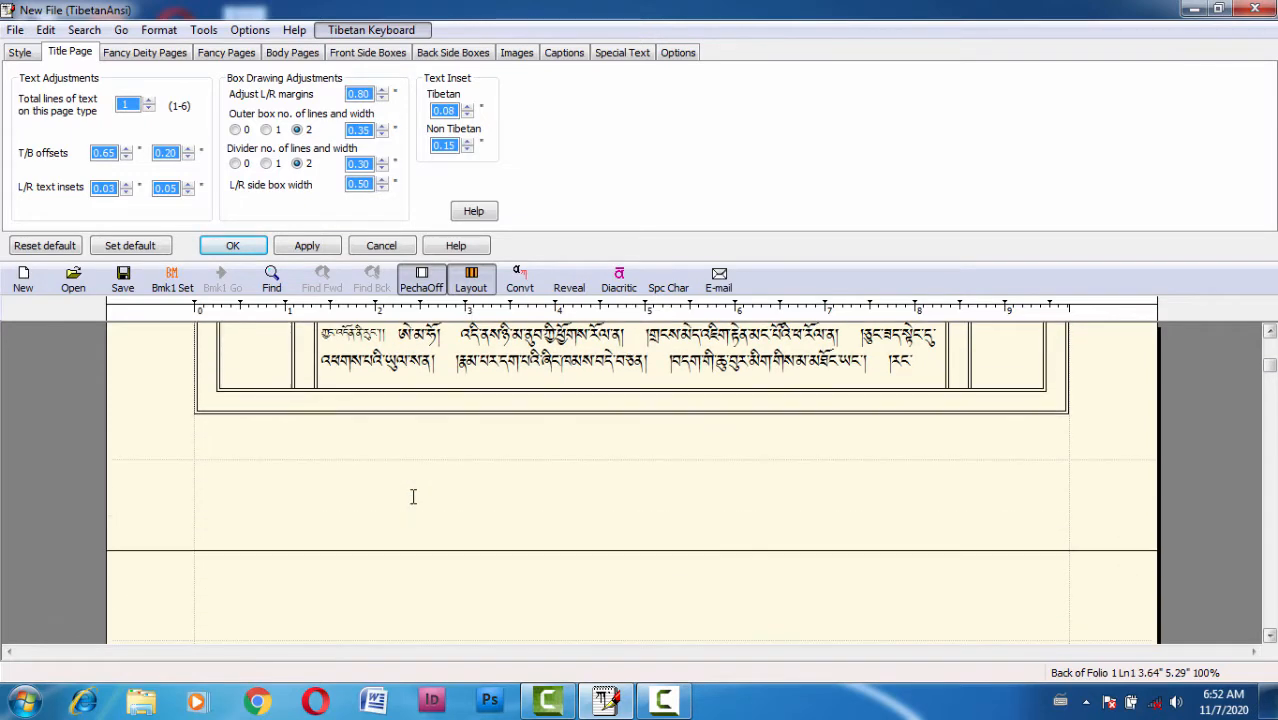
scroll(413, 497, down, 12)
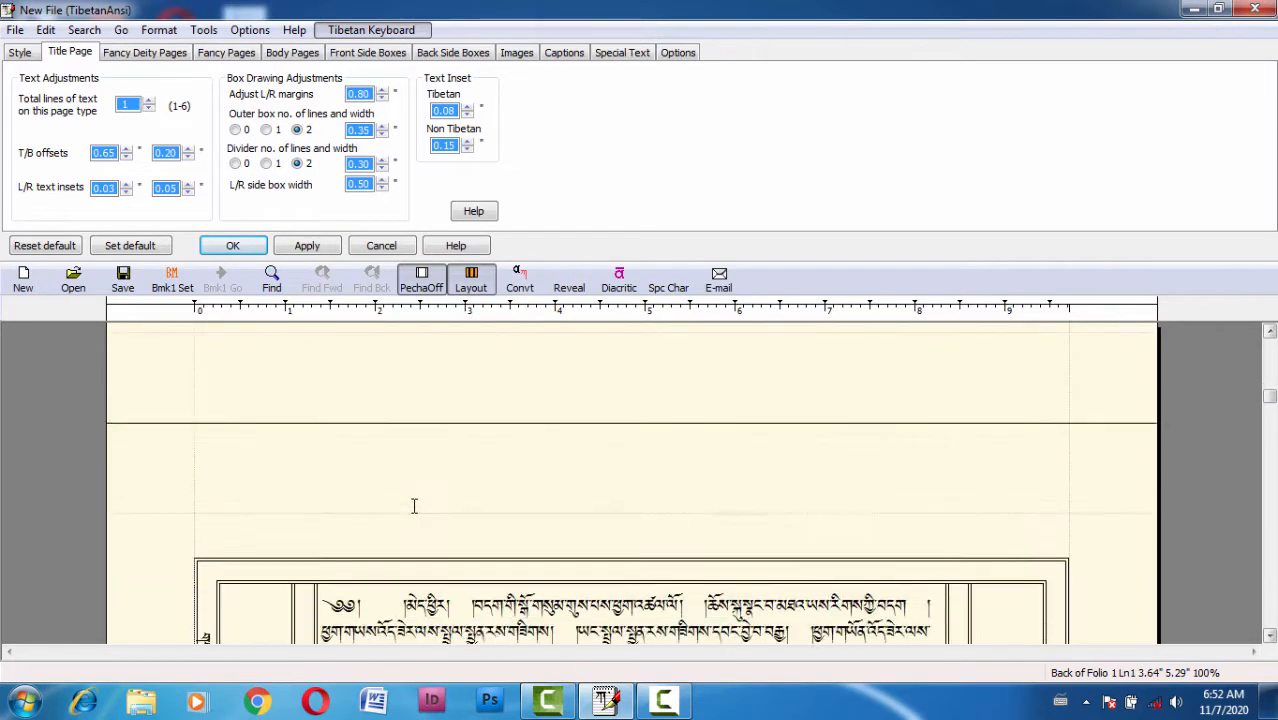
scroll(413, 505, down, 10)
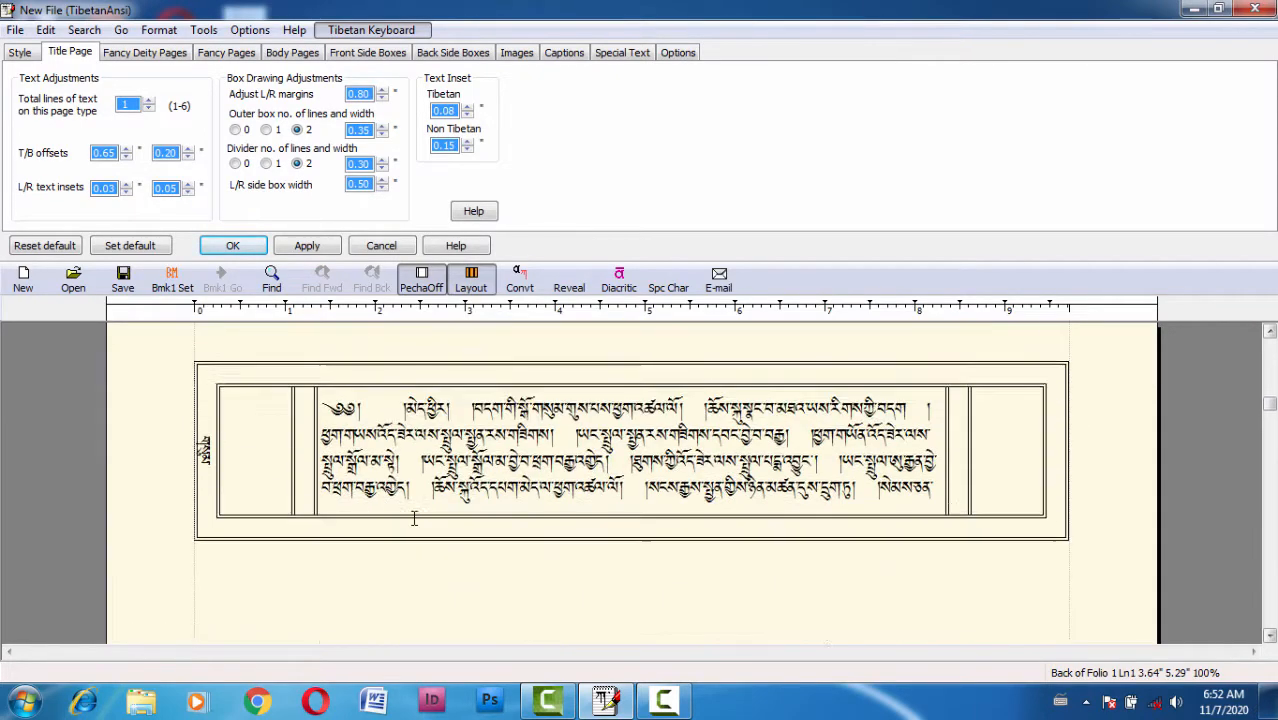
scroll(413, 518, down, 10)
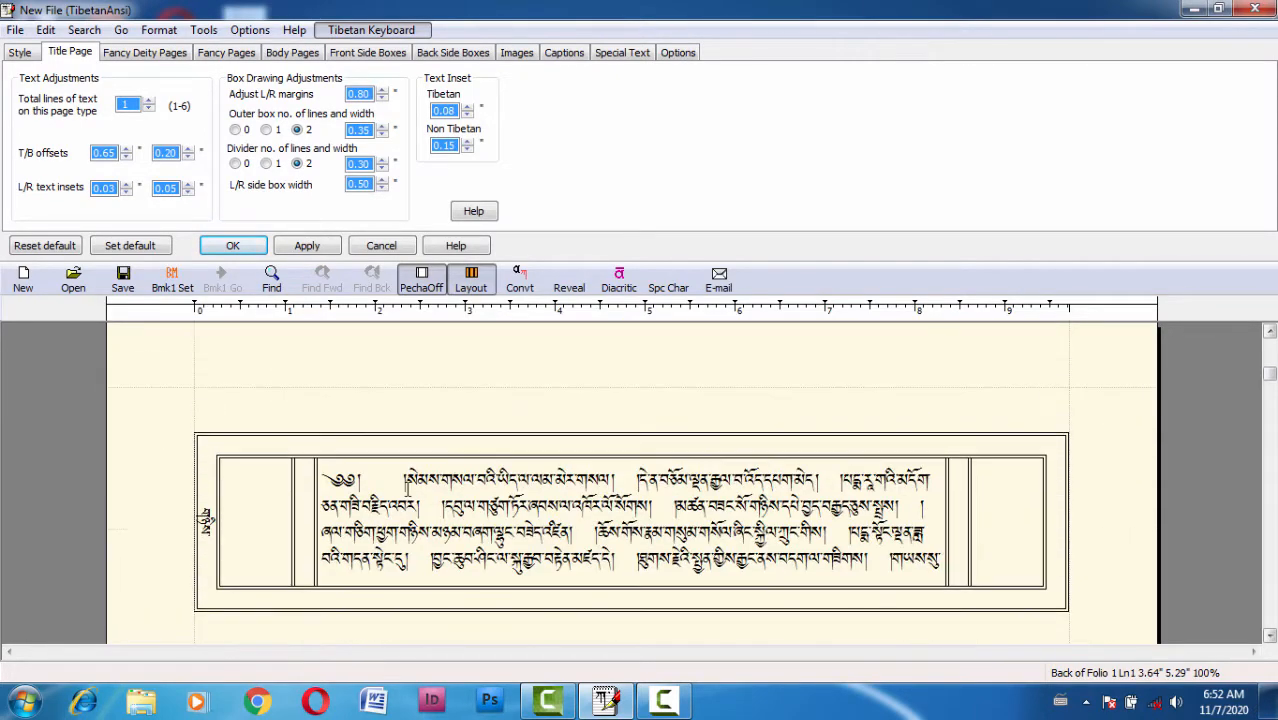
scroll(408, 480, down, 6)
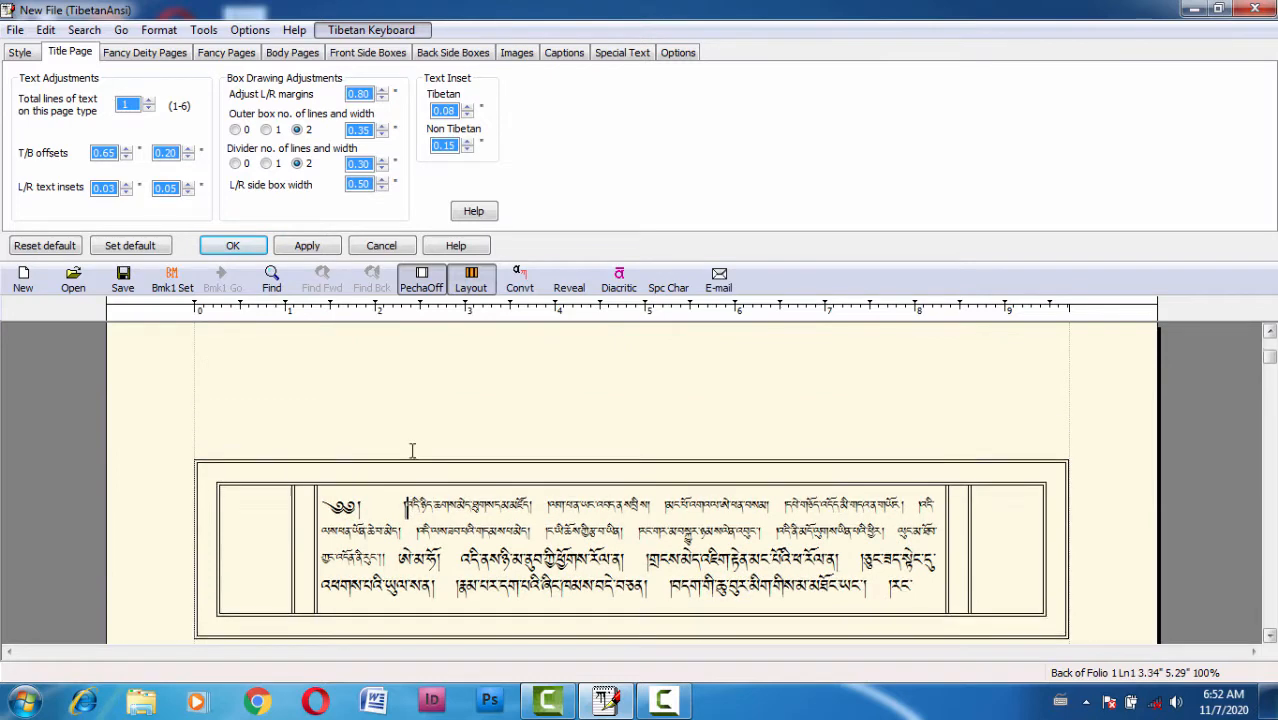
scroll(412, 451, down, 6)
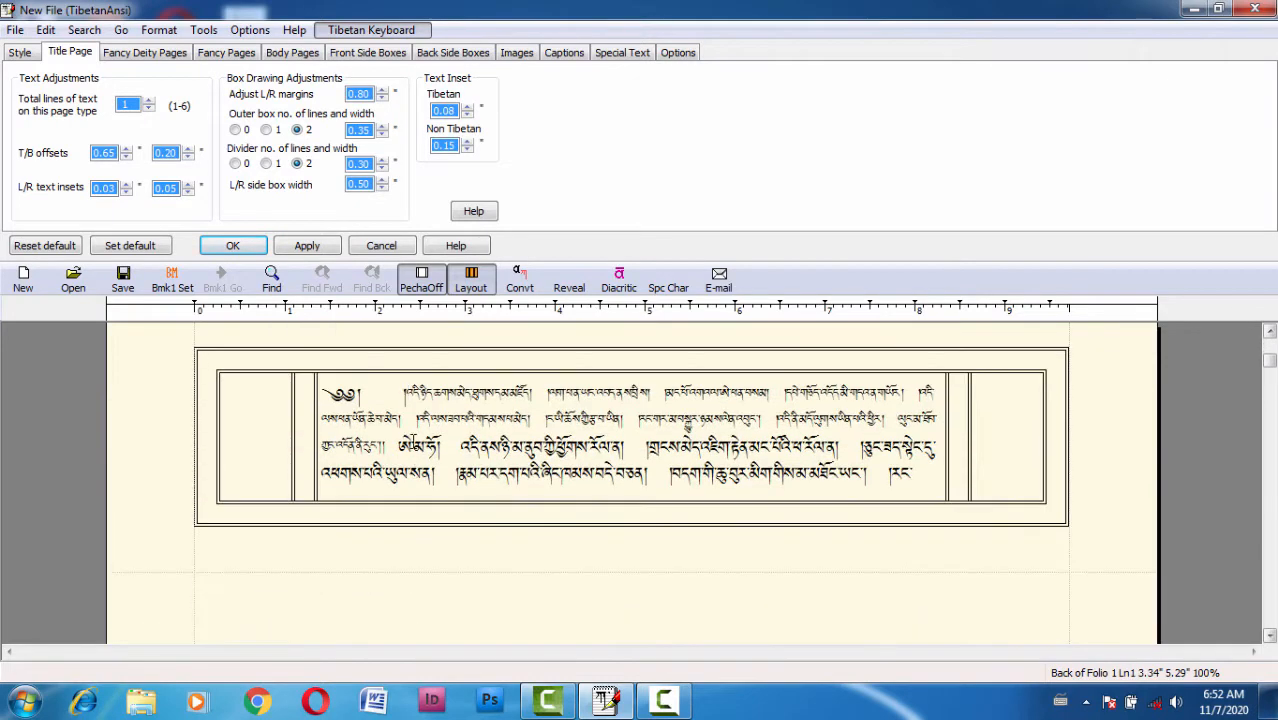
Step: Place the cursor in the first text page after the title page and show the Fancy Pages layout settings
click(411, 446)
click(416, 395)
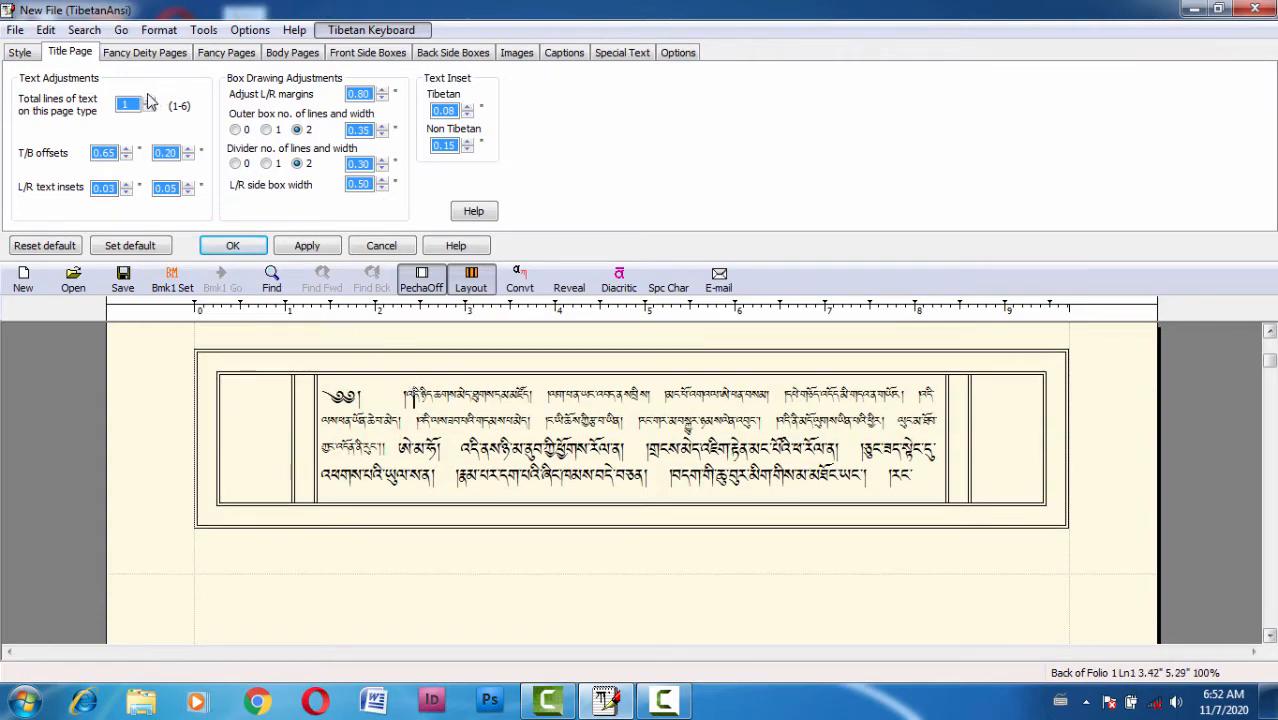
click(220, 56)
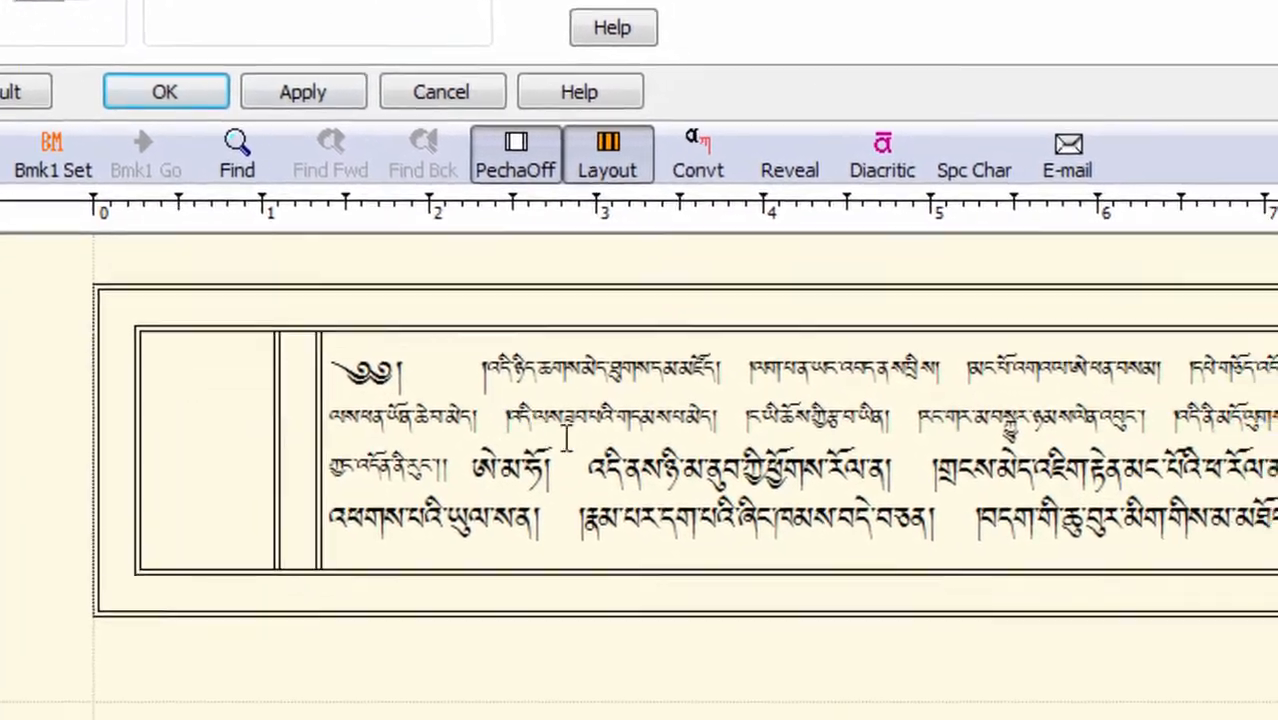
click(892, 417)
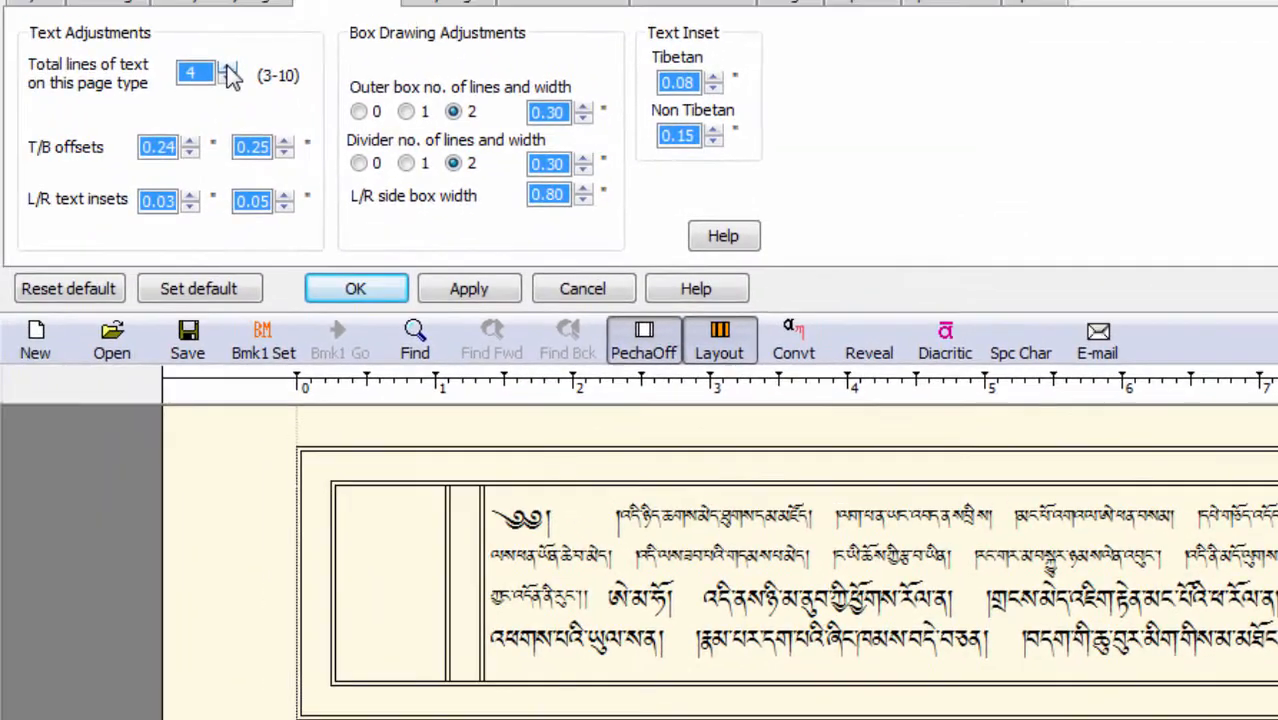
Step: Try 5 and 3 total lines of text on the fancy pages, ending back at 4 lines
click(228, 68)
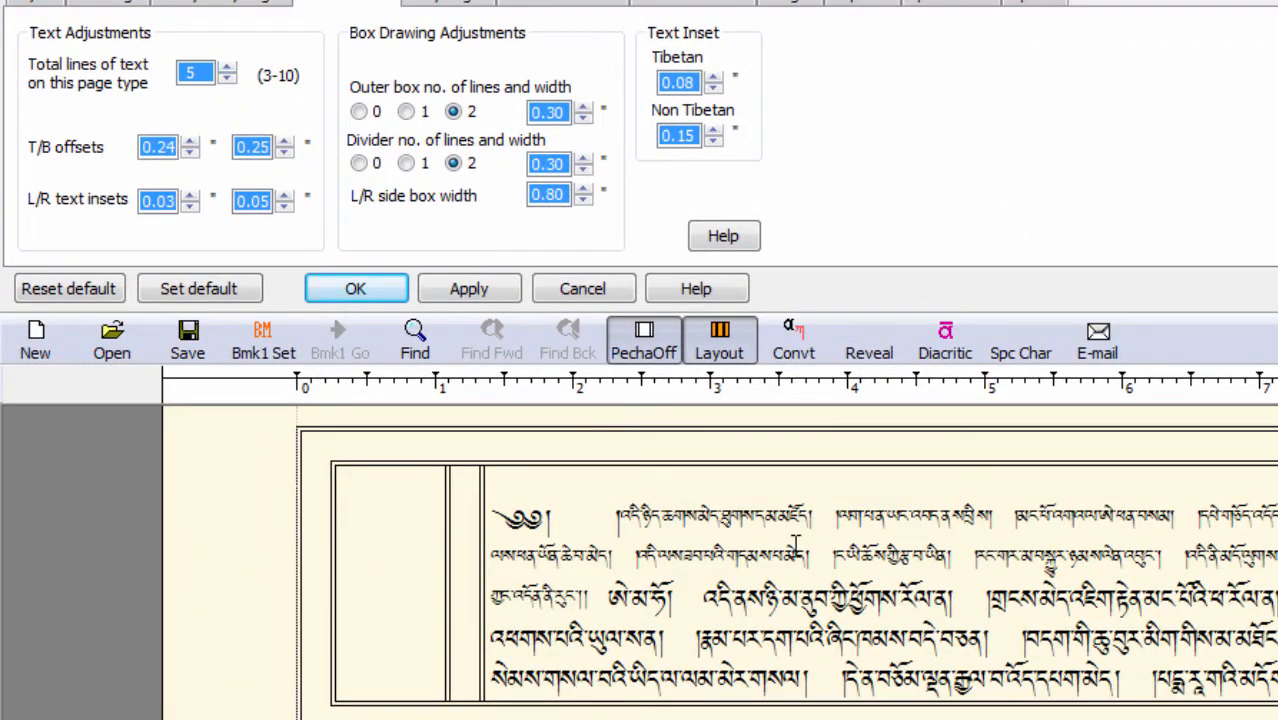
click(227, 80)
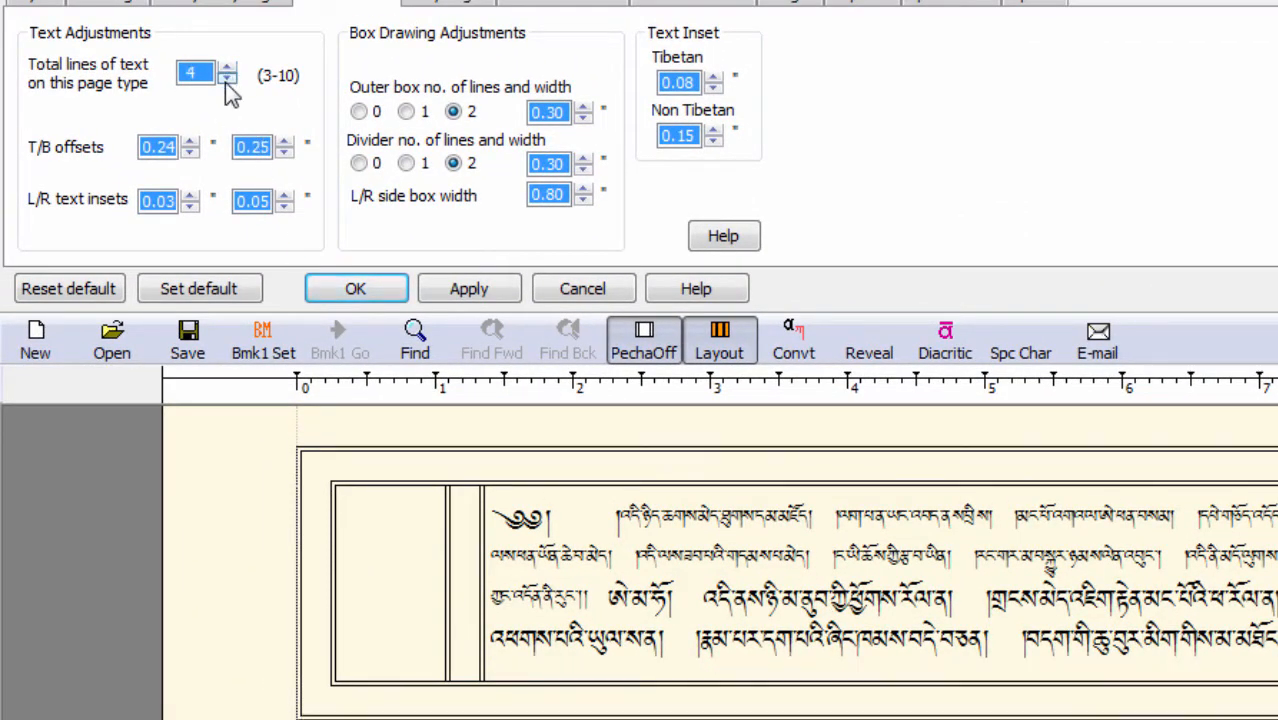
click(227, 80)
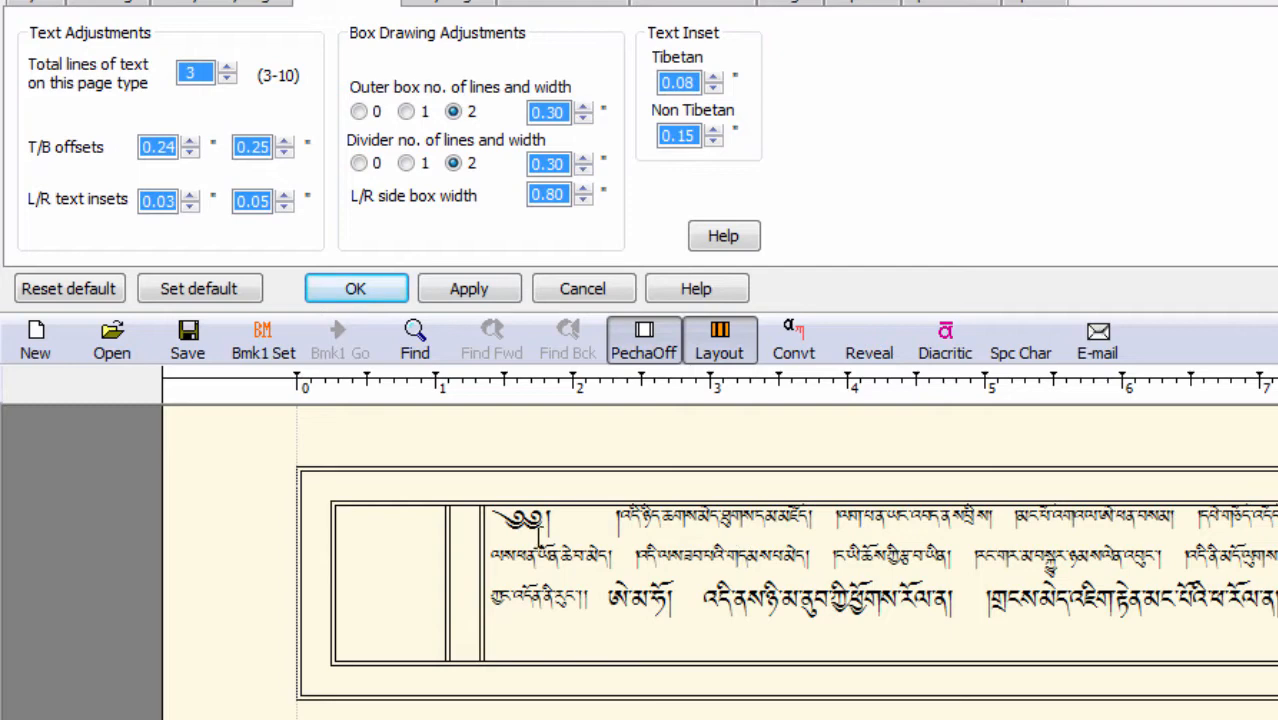
click(227, 70)
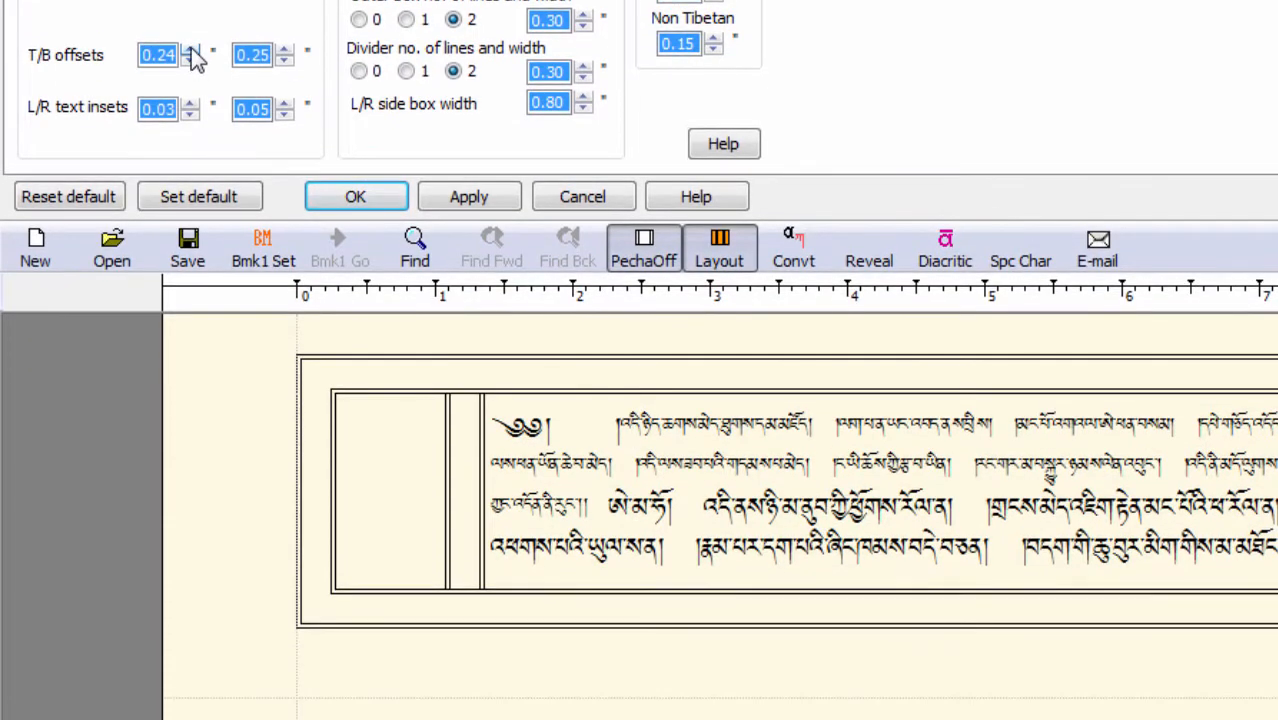
Step: Try increasing the fancy pages' top text offset step by step past 0.28
click(191, 50)
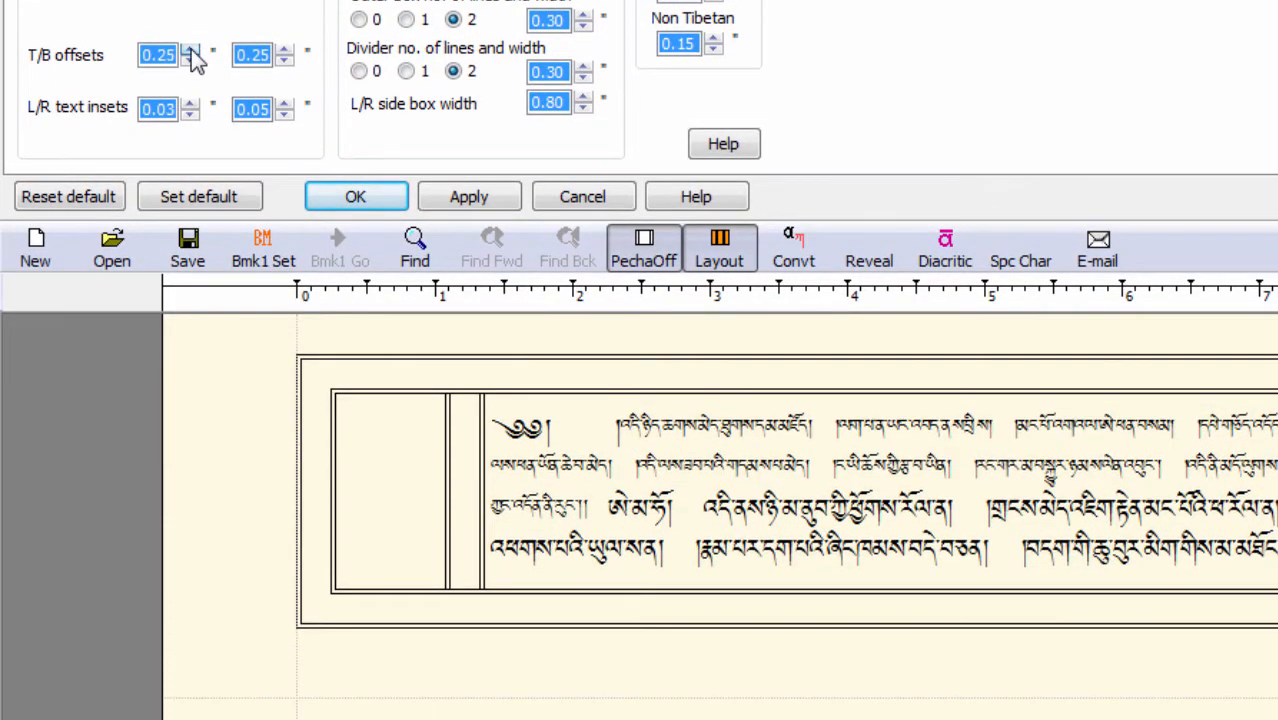
click(191, 50)
click(191, 50)
click(191, 50)
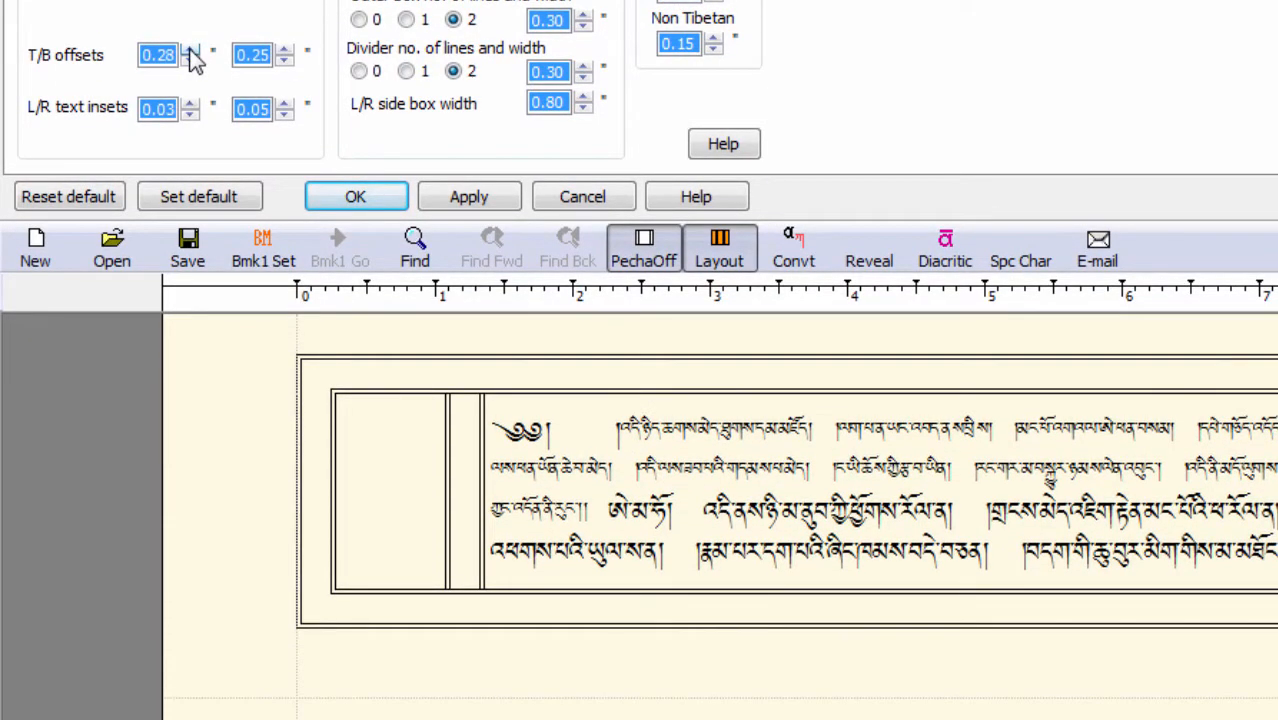
click(191, 50)
Step: Reduce the fancy pages' top text offset to 0.18
click(191, 61)
click(191, 61)
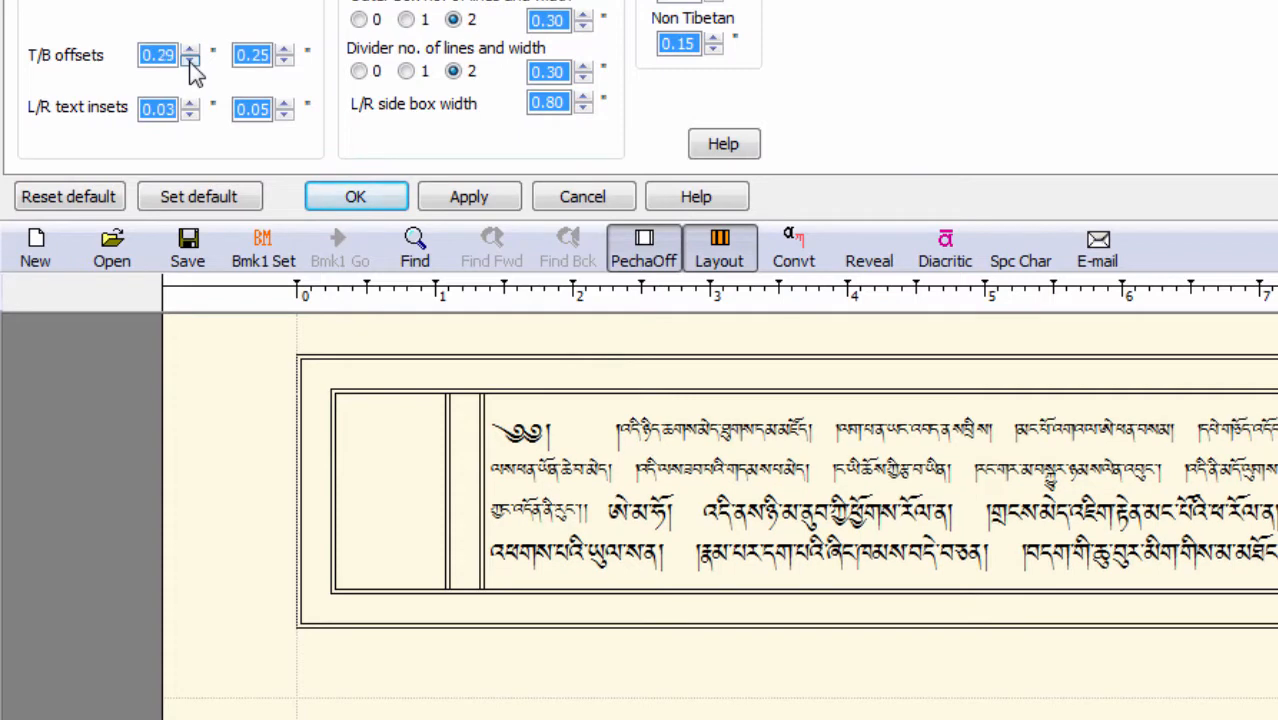
click(191, 61)
click(191, 61)
click(191, 61)
click(191, 61)
click(191, 61)
click(191, 61)
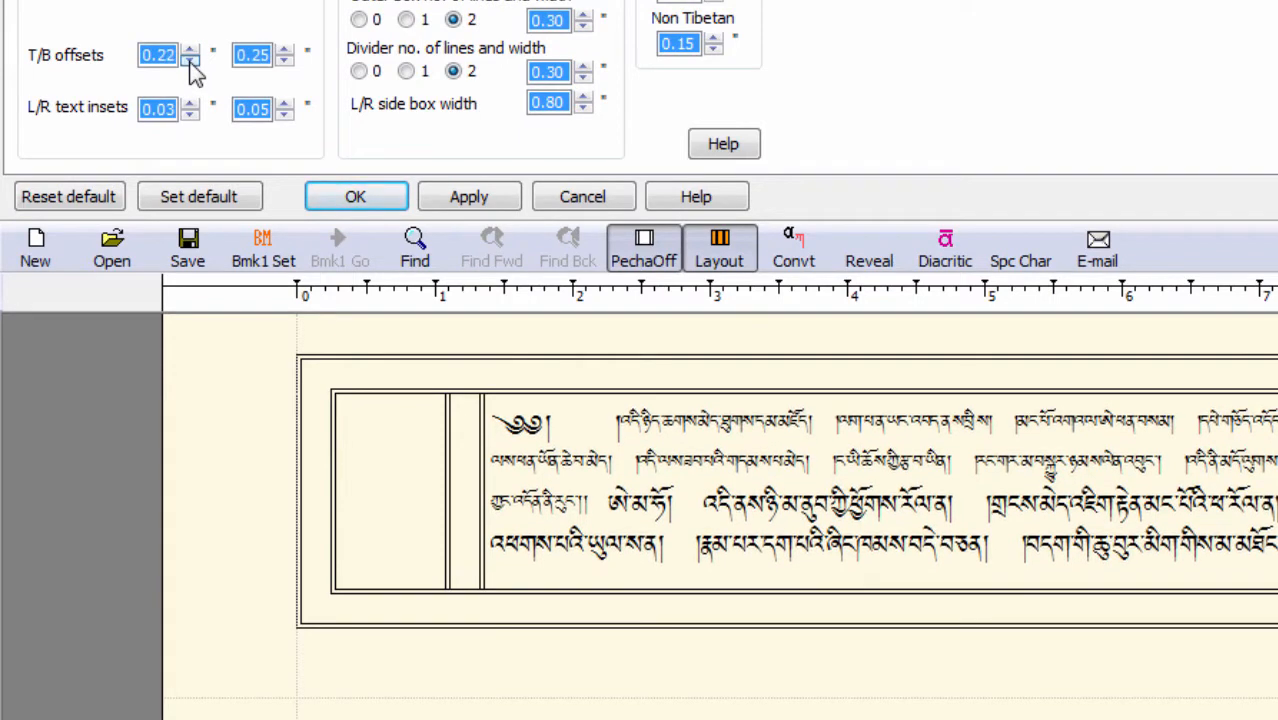
click(191, 61)
click(191, 61)
click(191, 61)
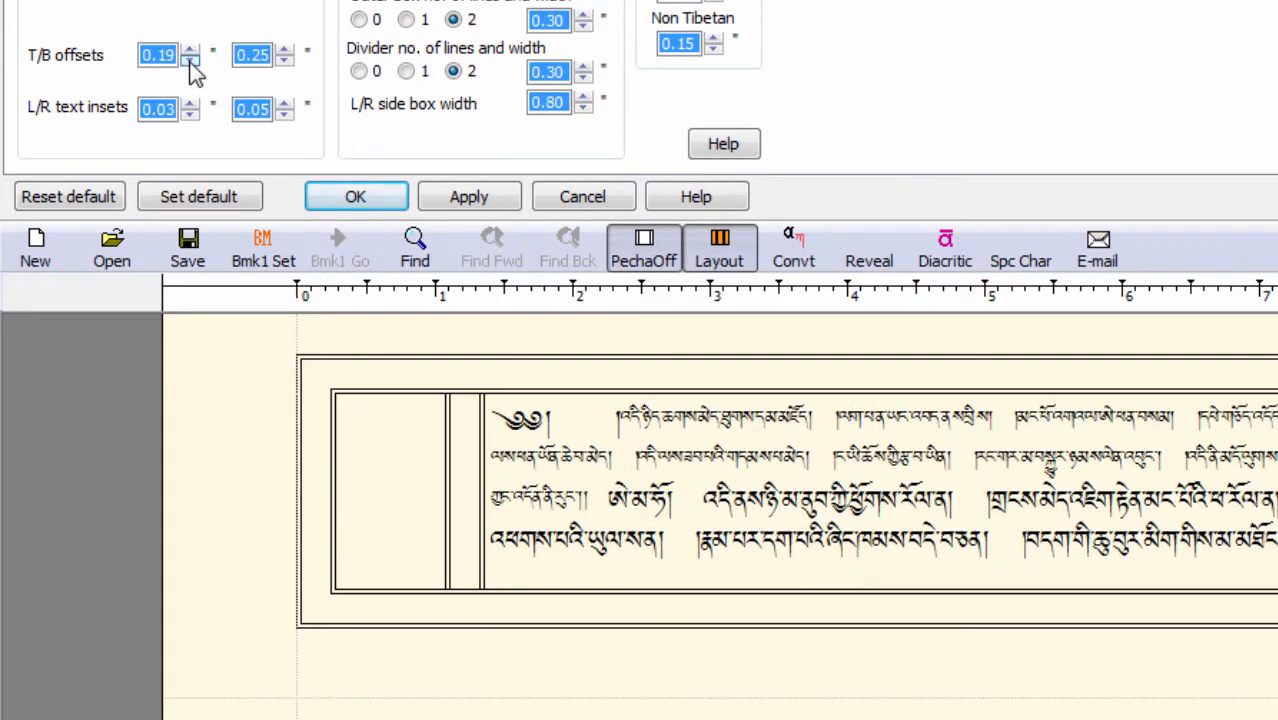
click(191, 61)
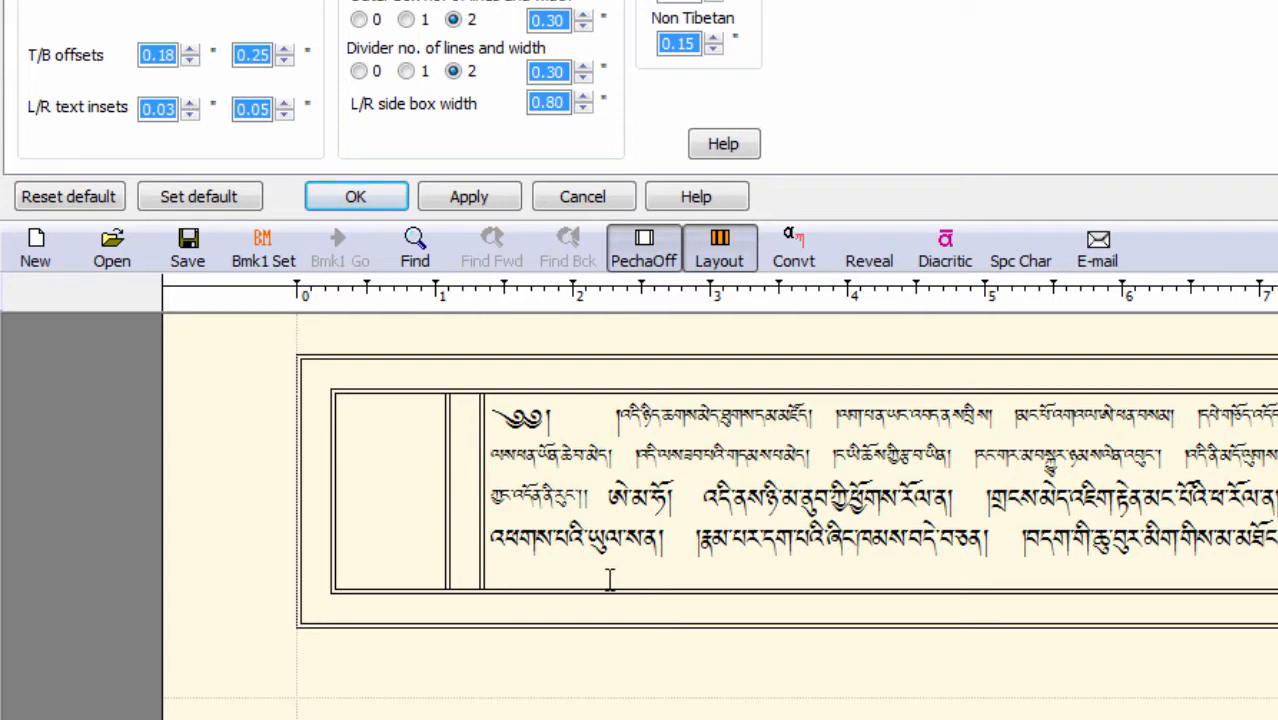
Step: Reduce the fancy pages' bottom text offset to 0.11
click(284, 60)
click(284, 60)
click(284, 60)
click(284, 60)
click(284, 60)
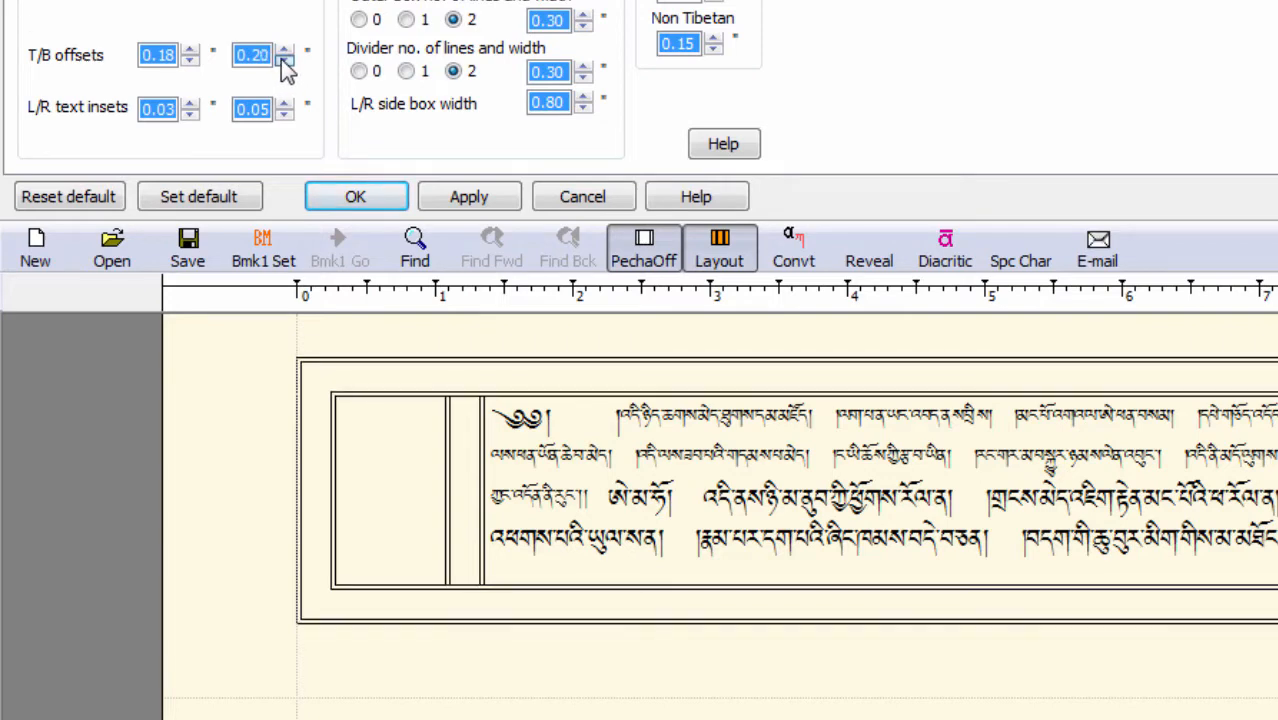
click(284, 60)
click(284, 60)
click(284, 60)
click(284, 60)
click(284, 60)
click(284, 60)
click(284, 60)
click(284, 60)
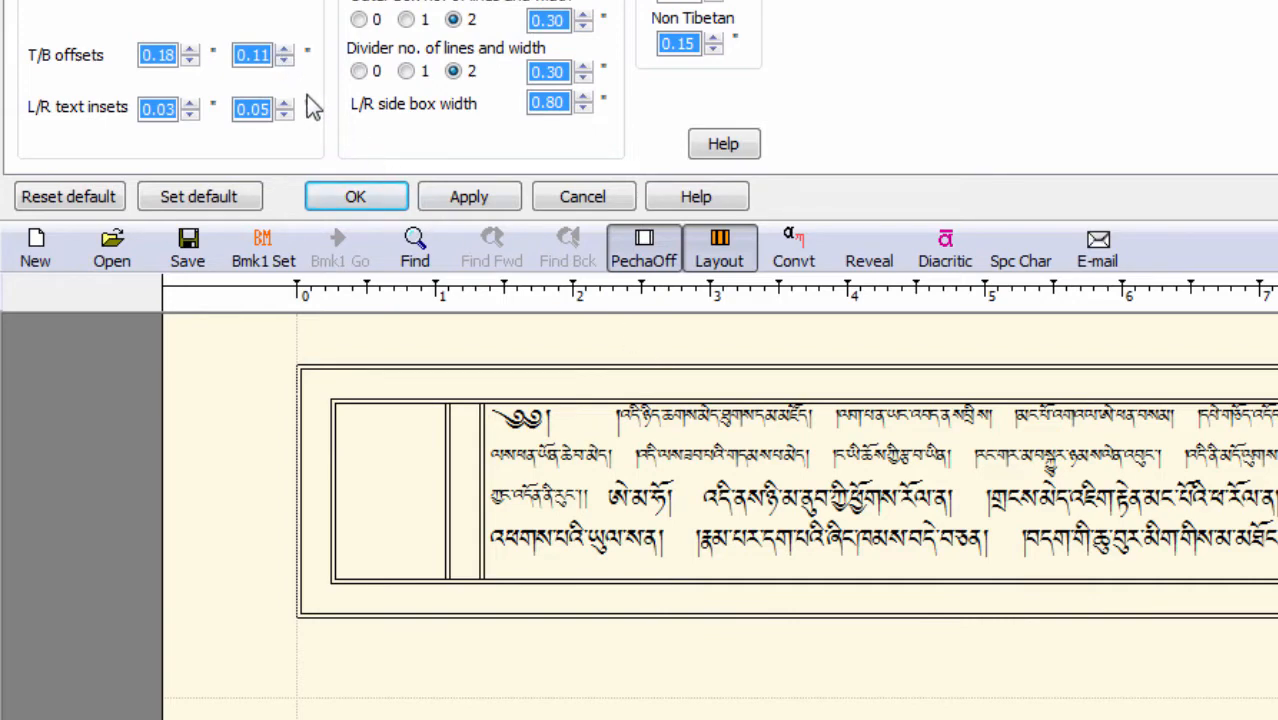
Step: Raise the fancy pages' top text offset to 0.25
click(189, 50)
click(189, 50)
click(189, 50)
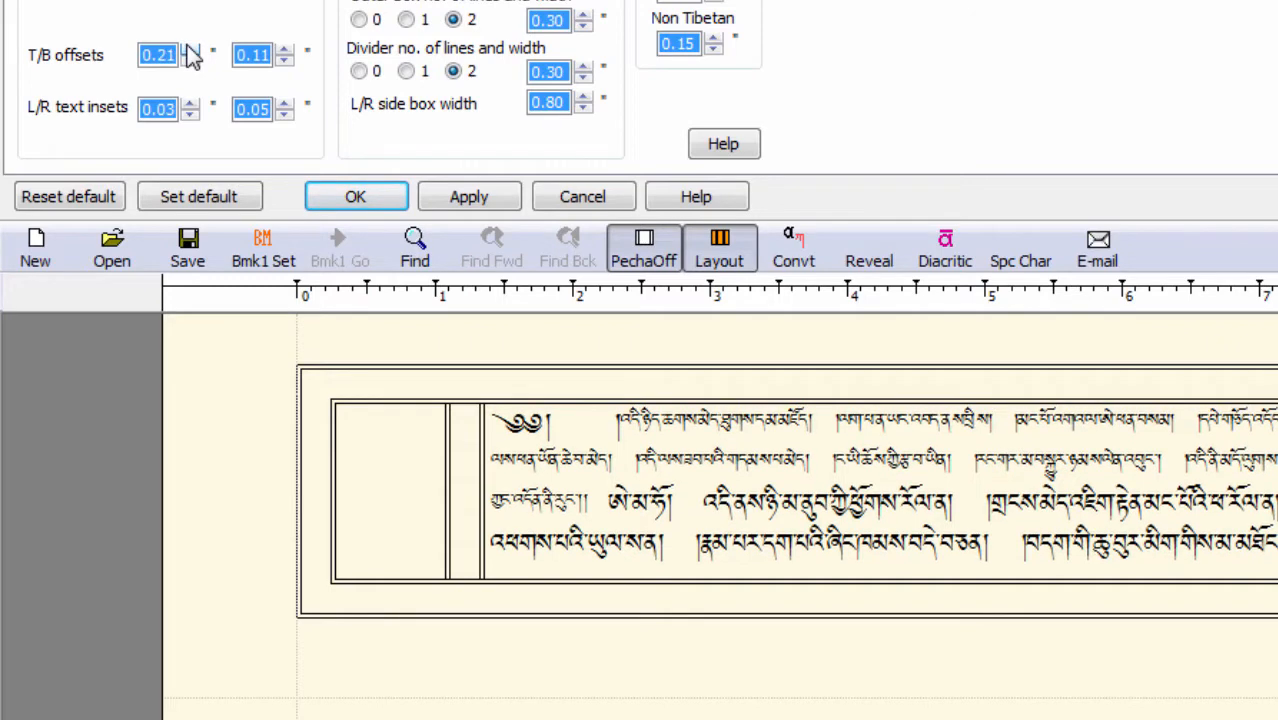
click(189, 50)
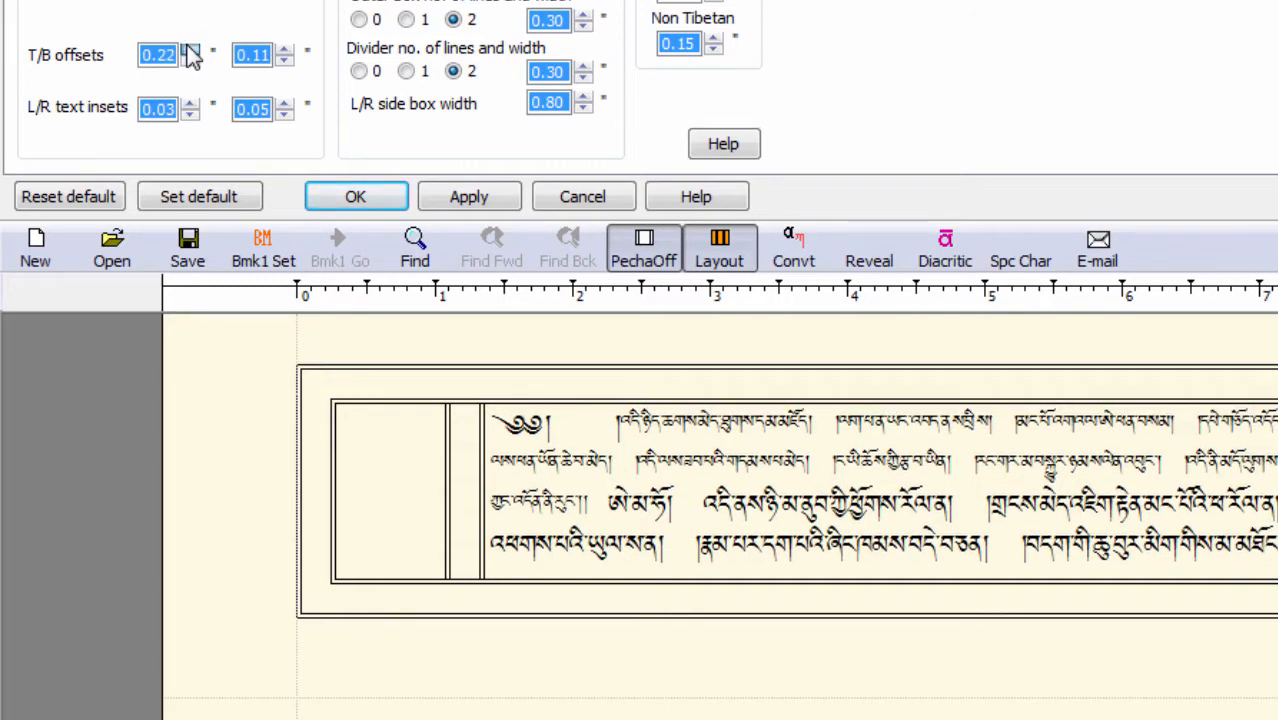
click(189, 50)
click(189, 50)
click(189, 50)
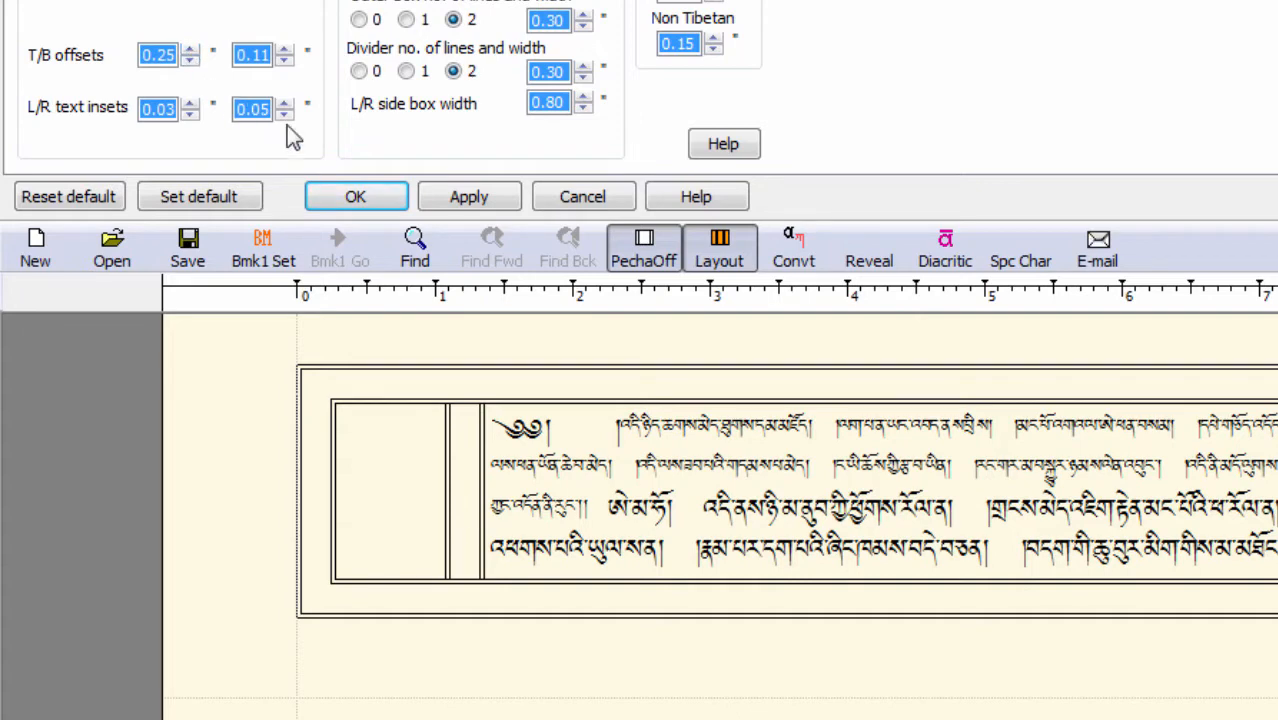
Step: Increase the fancy pages' left text inset to 0.12
click(614, 428)
click(190, 104)
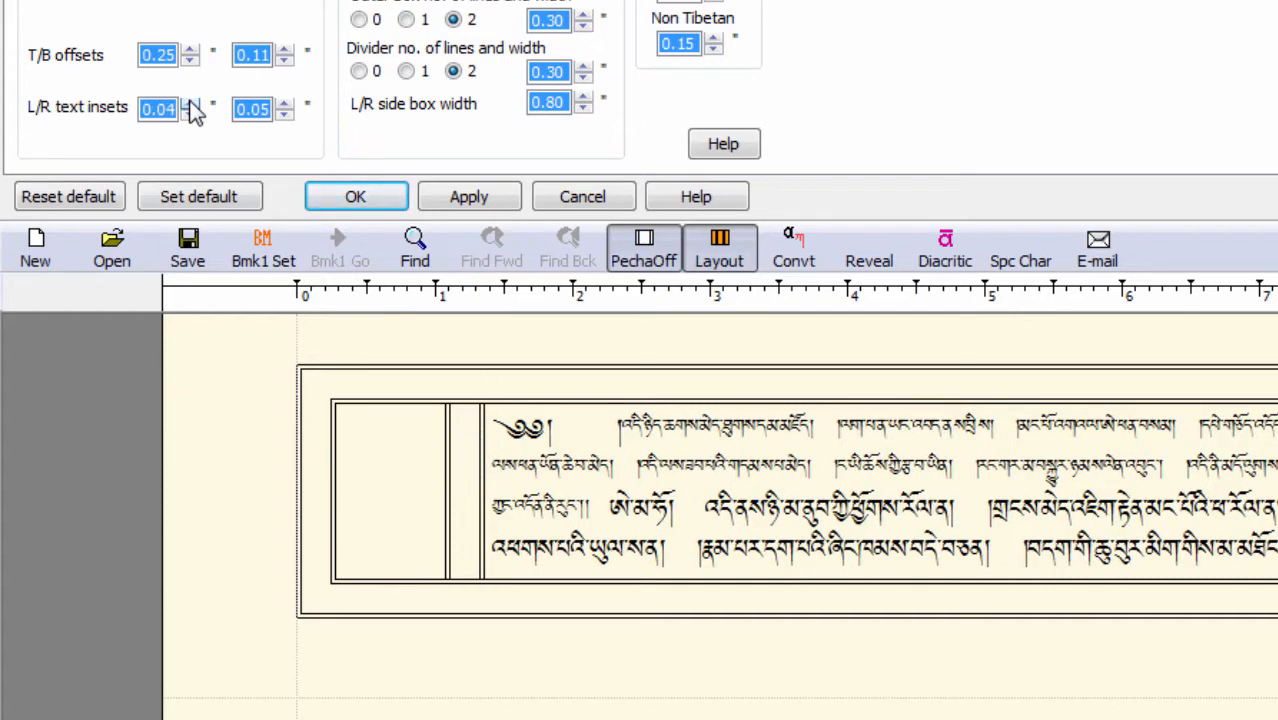
click(190, 104)
click(190, 104)
click(190, 104)
click(190, 104)
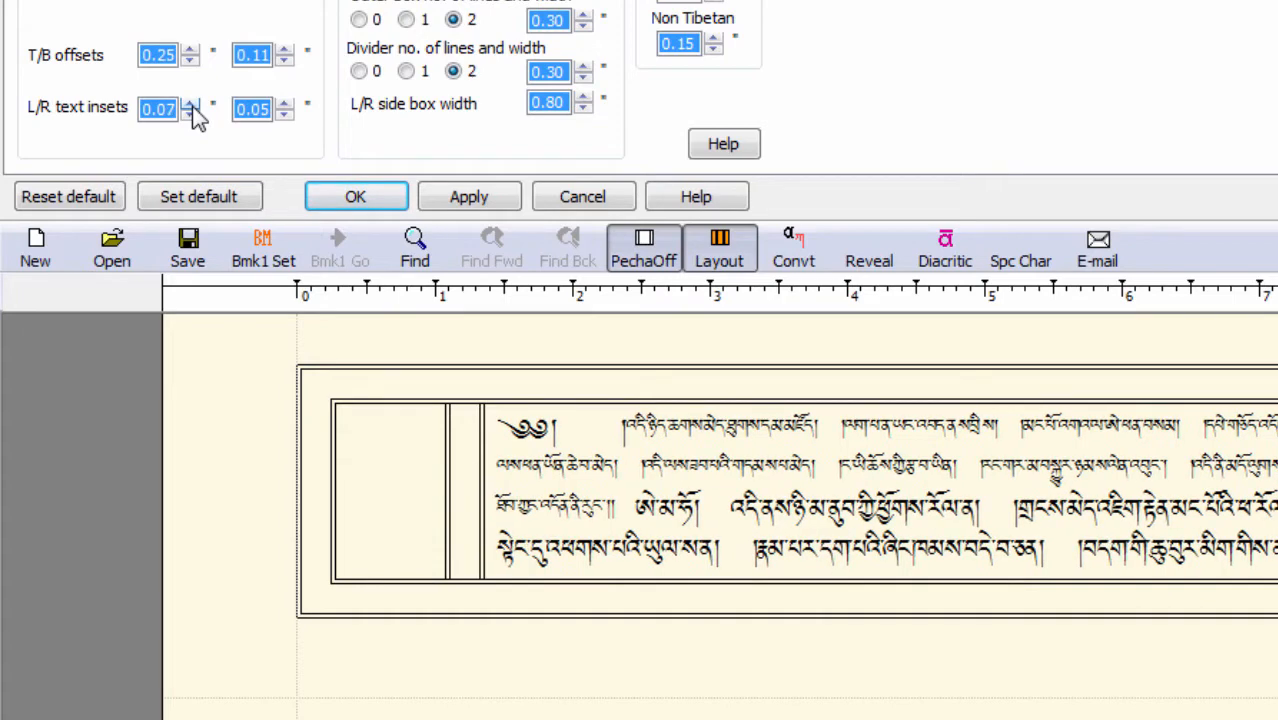
click(190, 104)
click(190, 104)
click(190, 104)
click(190, 104)
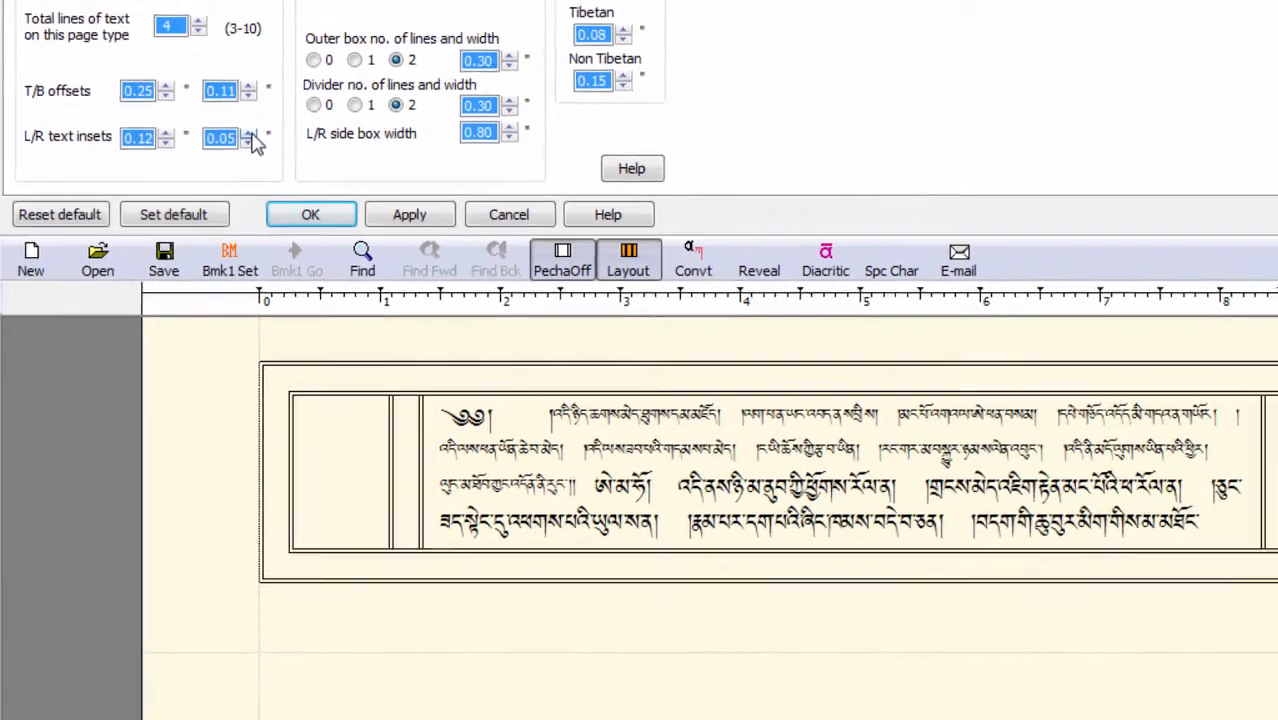
Step: Increase the fancy pages' right text inset to 0.12
click(250, 134)
click(250, 134)
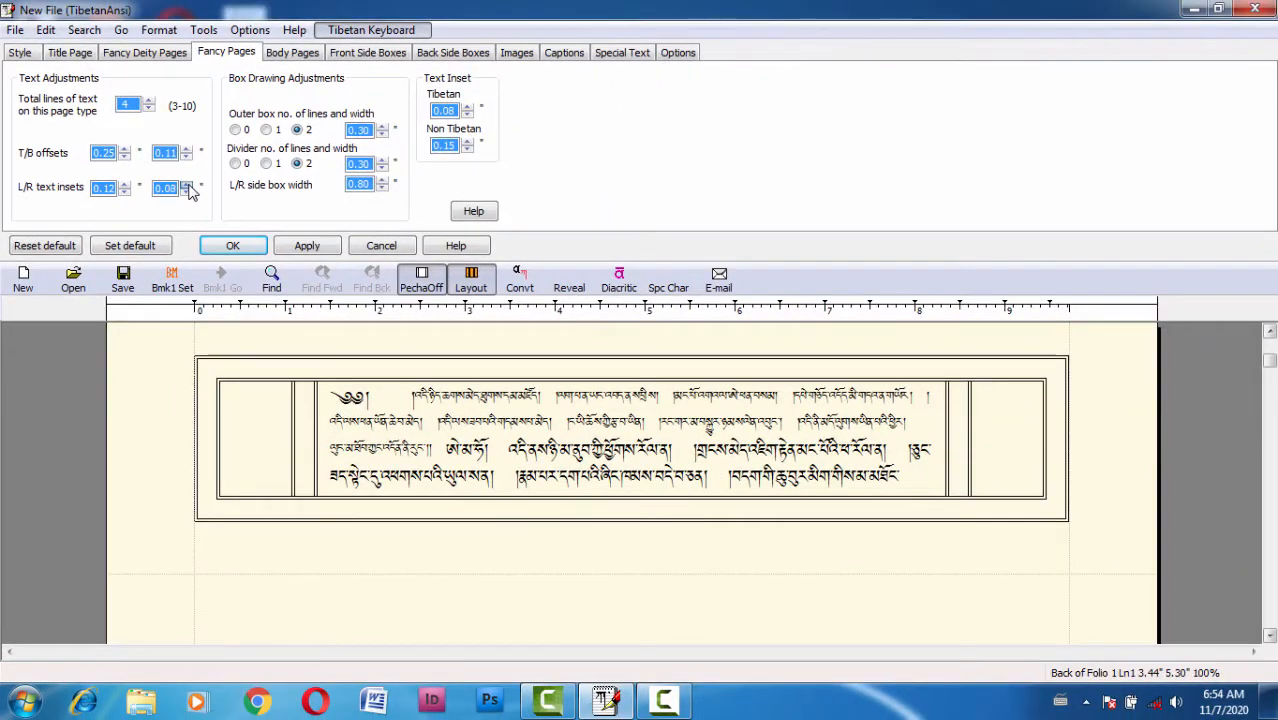
click(186, 184)
click(186, 184)
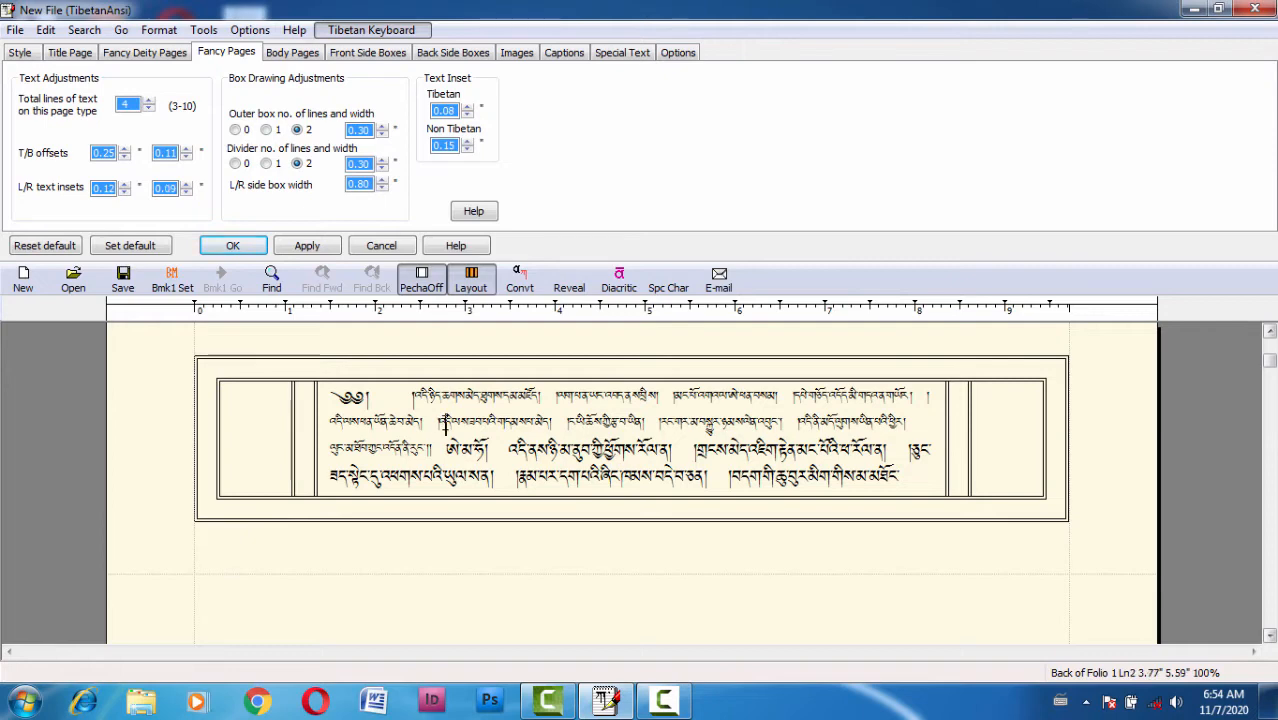
scroll(445, 421, down, 1)
scroll(445, 421, up, 3)
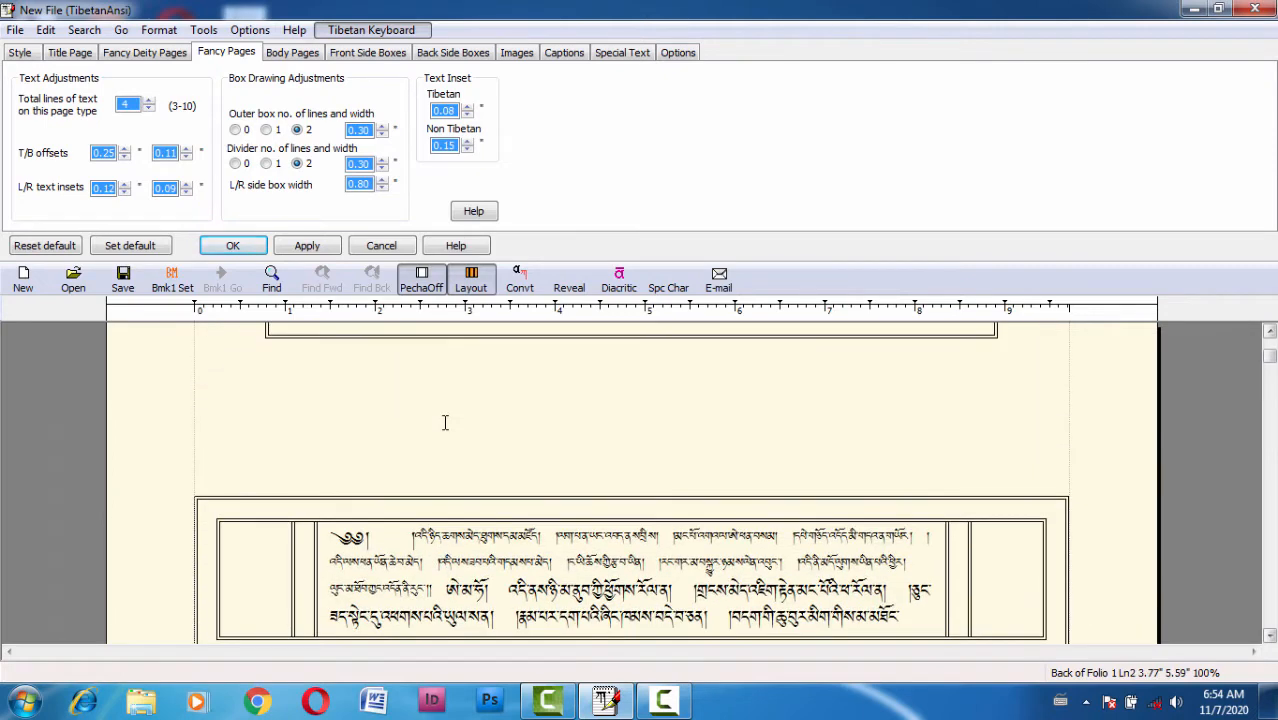
scroll(445, 422, up, 1)
scroll(440, 422, down, 2)
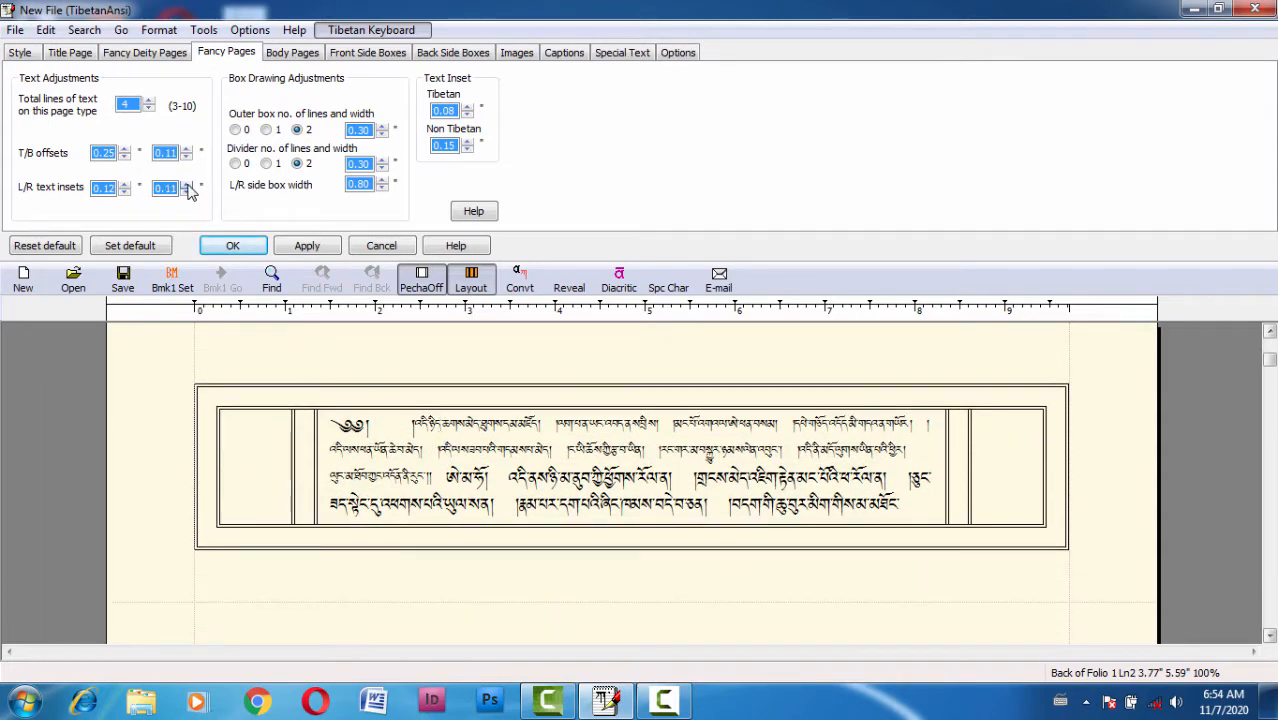
Step: Reduce the fancy pages' left text inset to 0.09
click(124, 192)
click(124, 192)
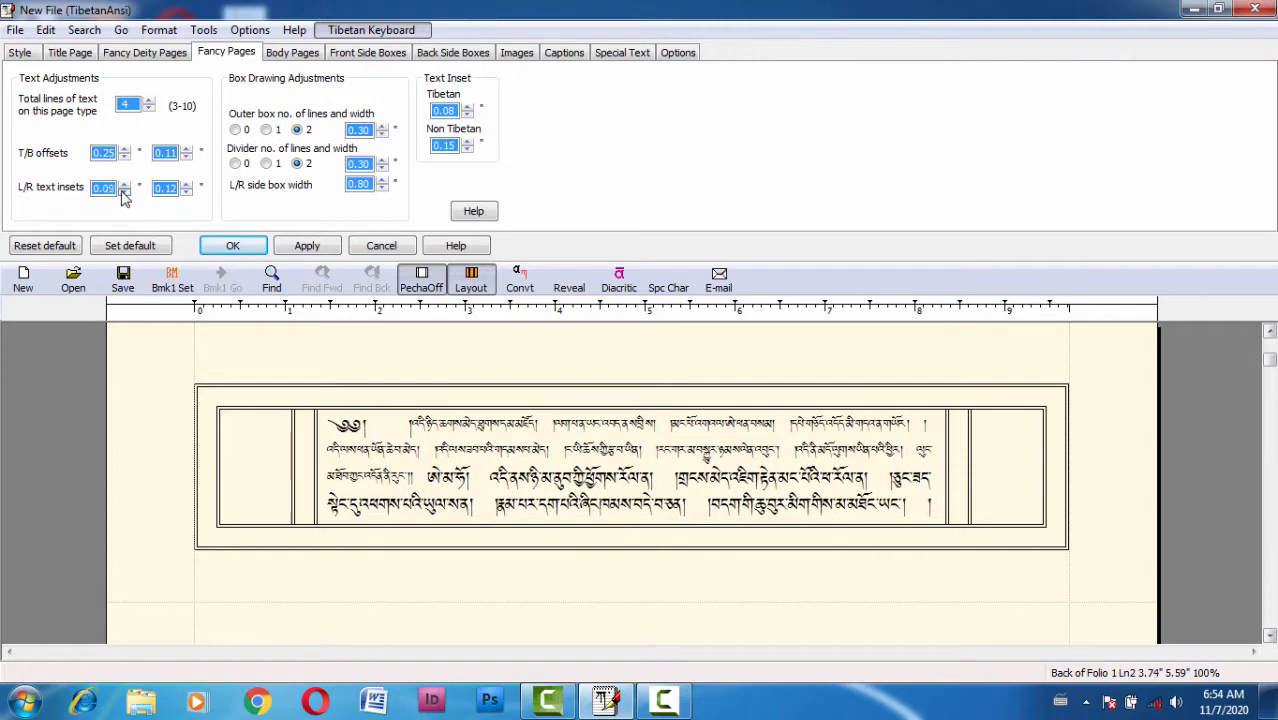
Step: Reduce both the left and right text insets of the fancy pages to 0.05
click(124, 192)
click(124, 192)
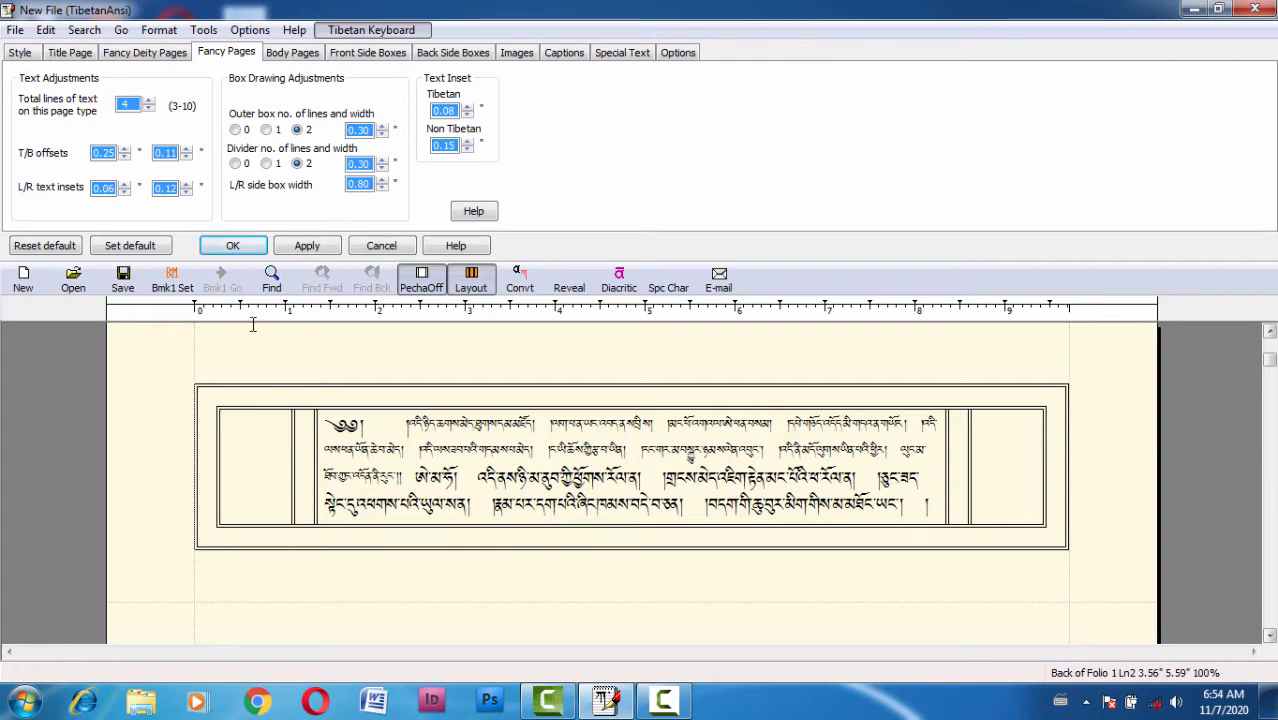
click(125, 192)
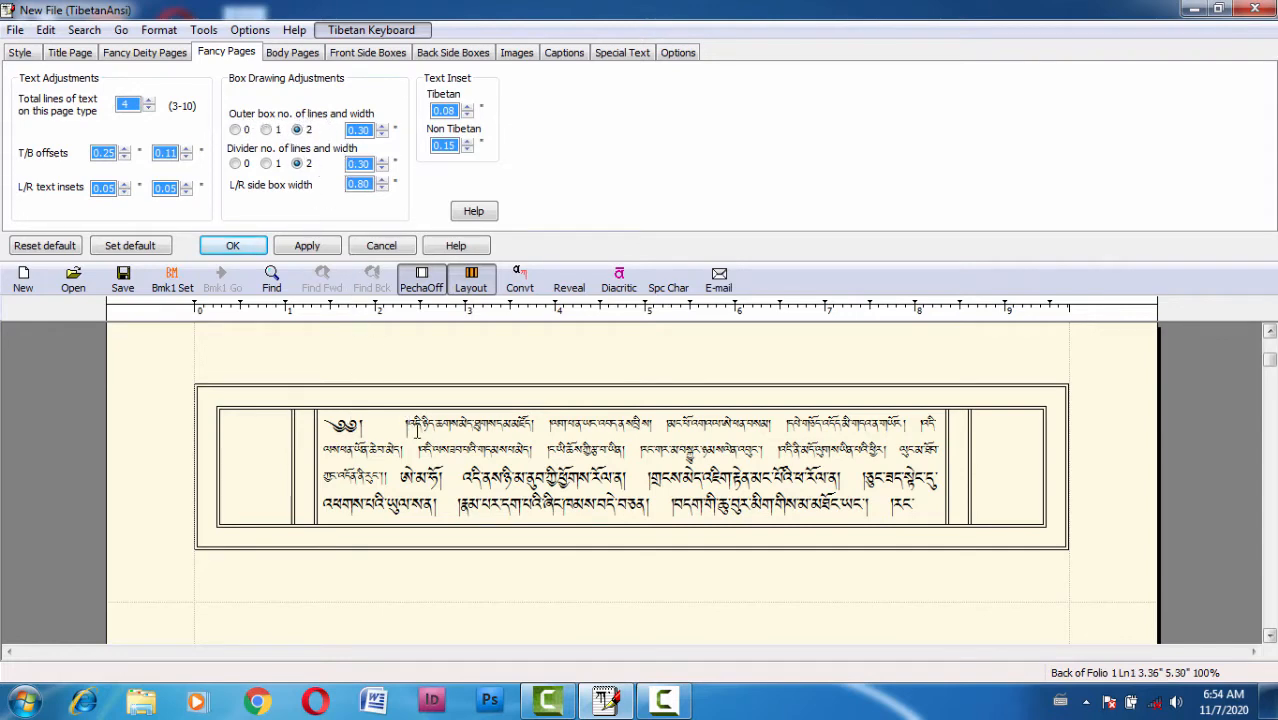
key(Down)
Step: Try the fancy pages' outer box with one line and with no lines, returning it to two lines
click(267, 131)
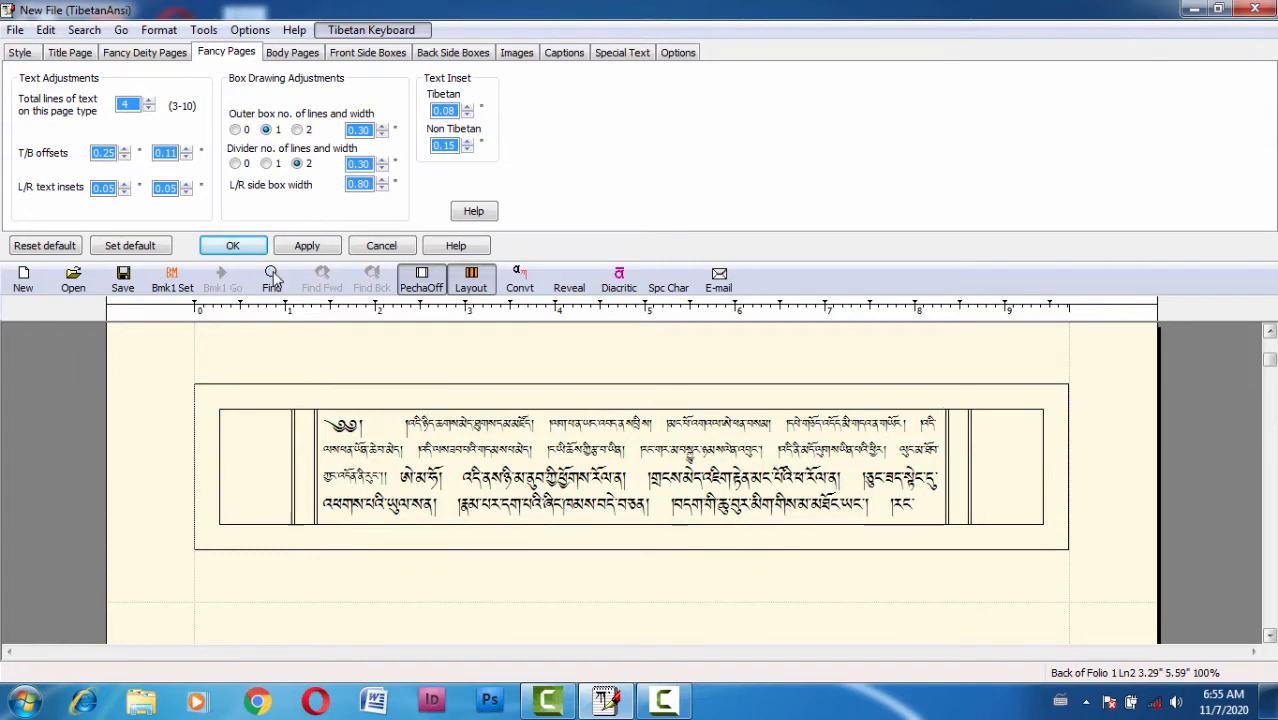
click(297, 131)
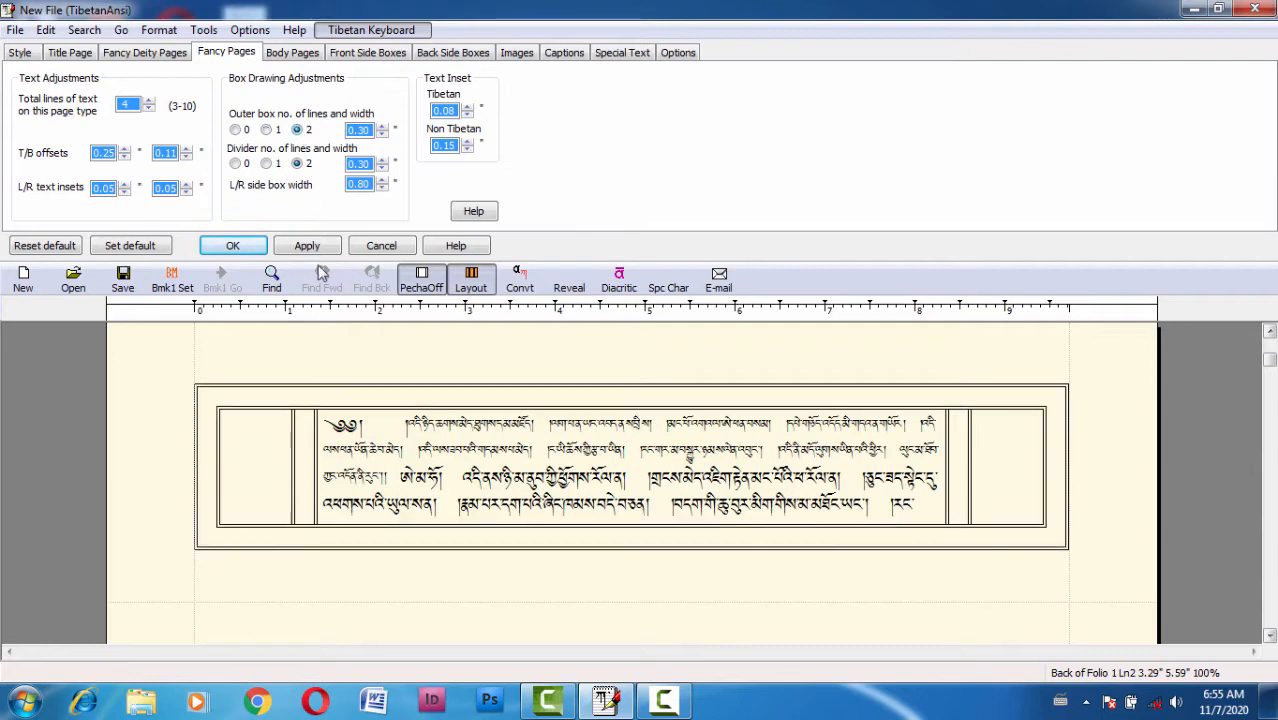
click(235, 131)
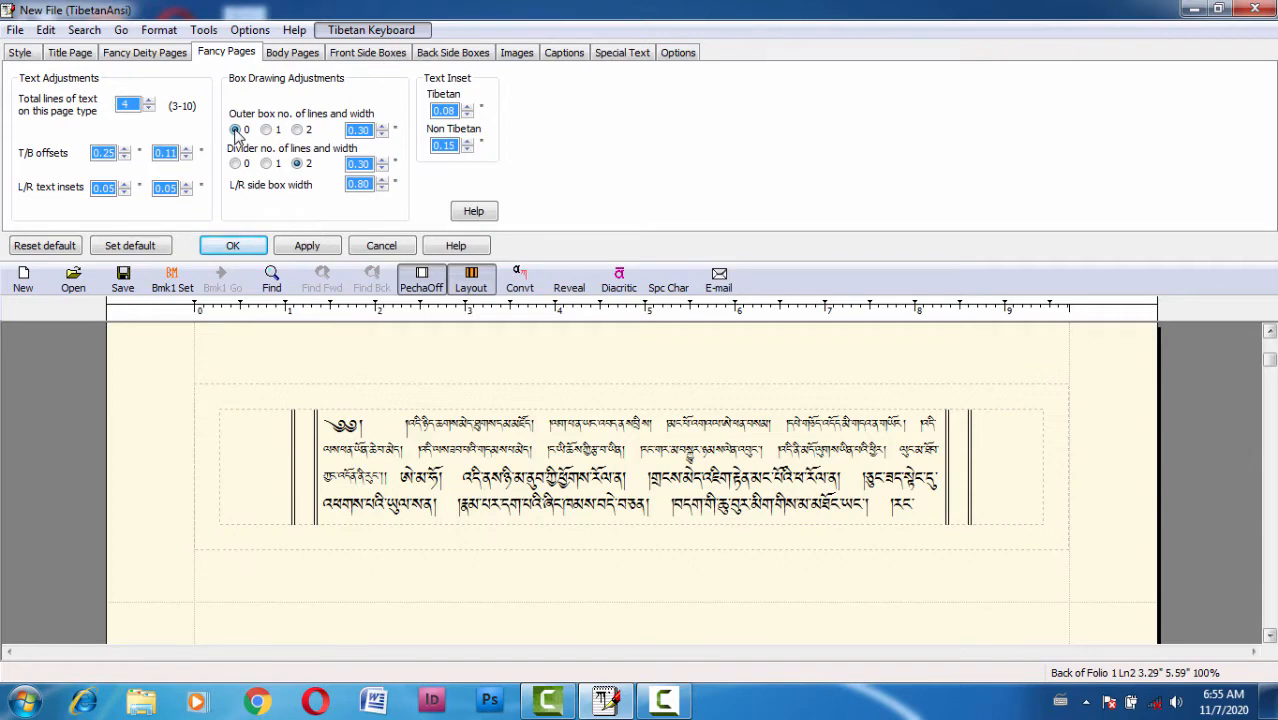
click(297, 131)
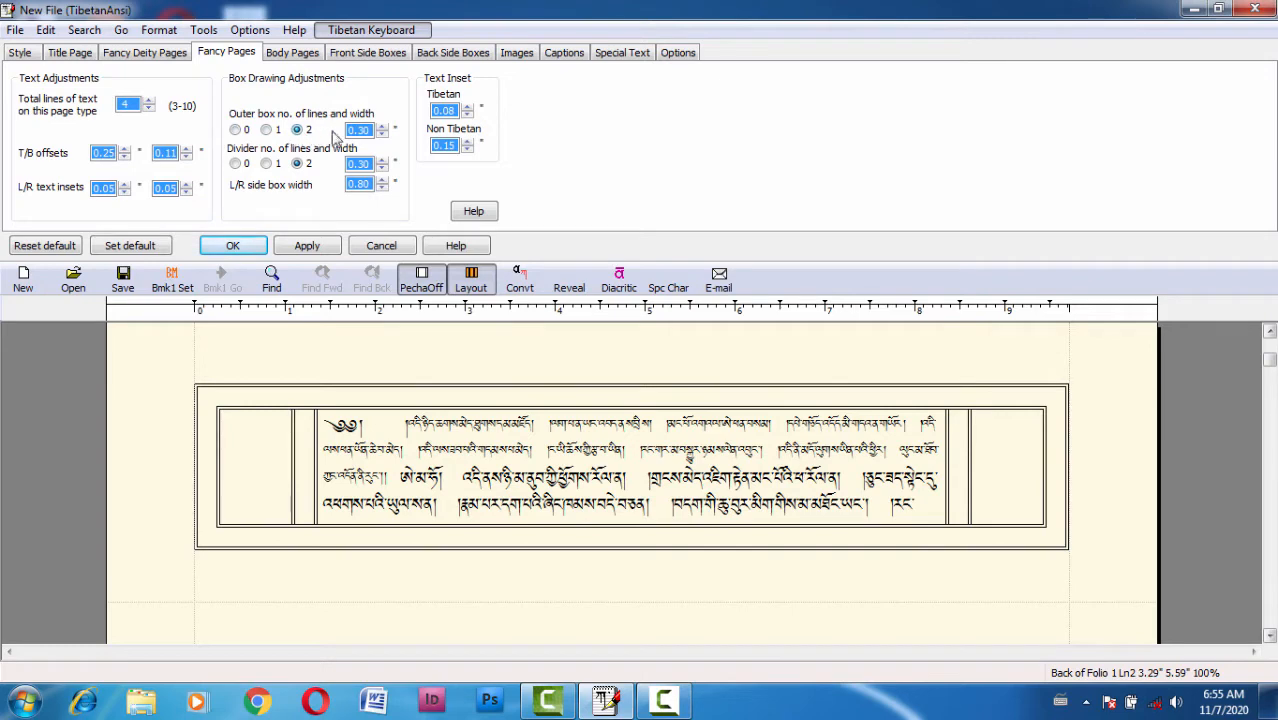
Step: Widen the fancy pages' outer box to 0.39
click(384, 129)
click(384, 129)
click(384, 129)
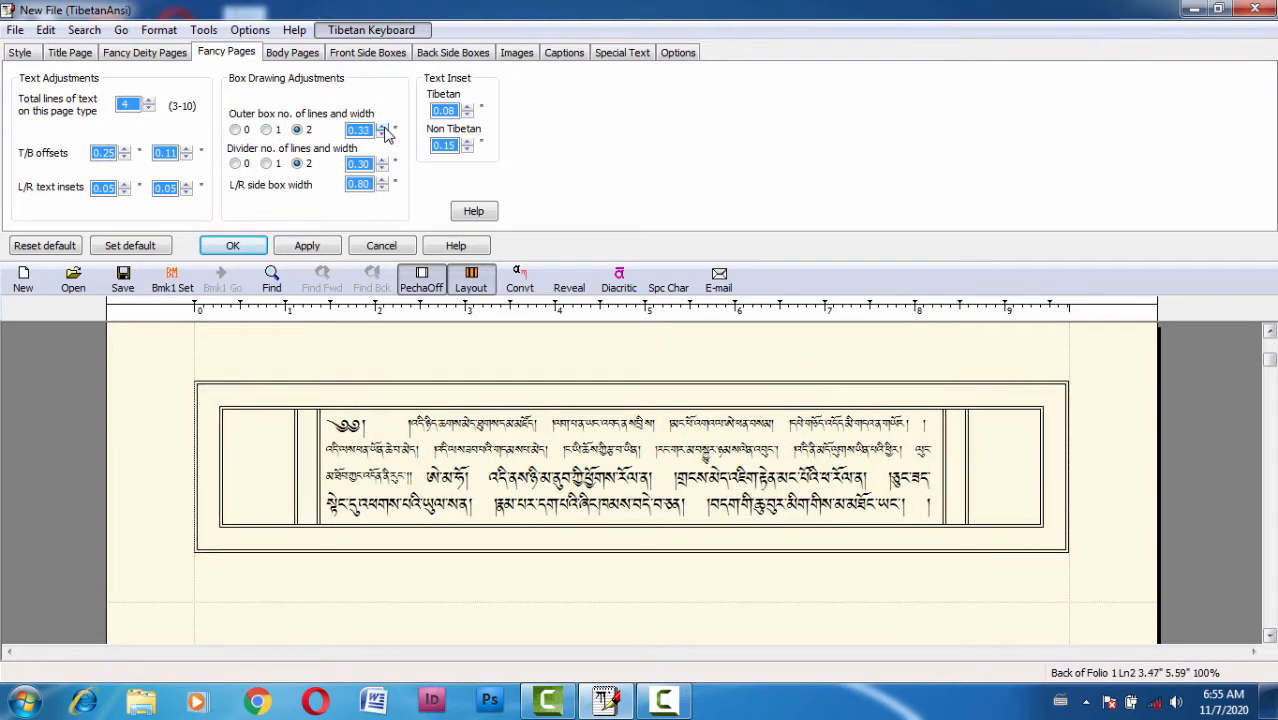
click(384, 129)
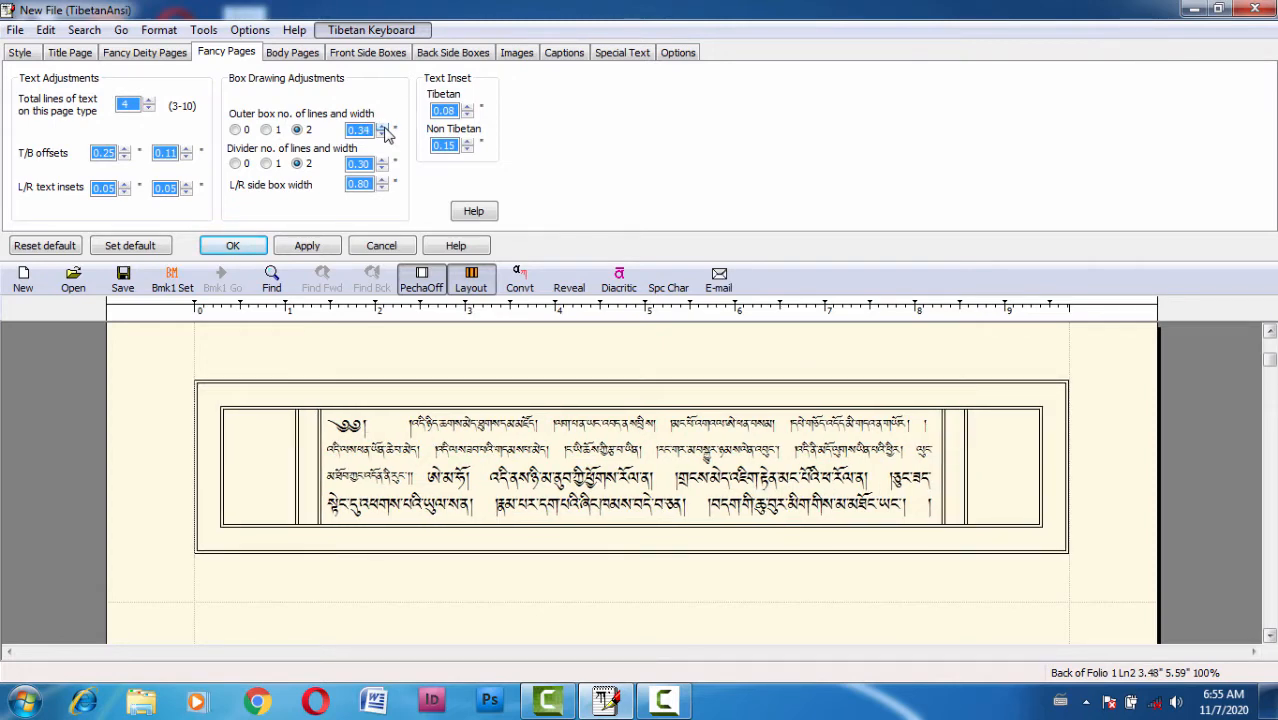
click(384, 129)
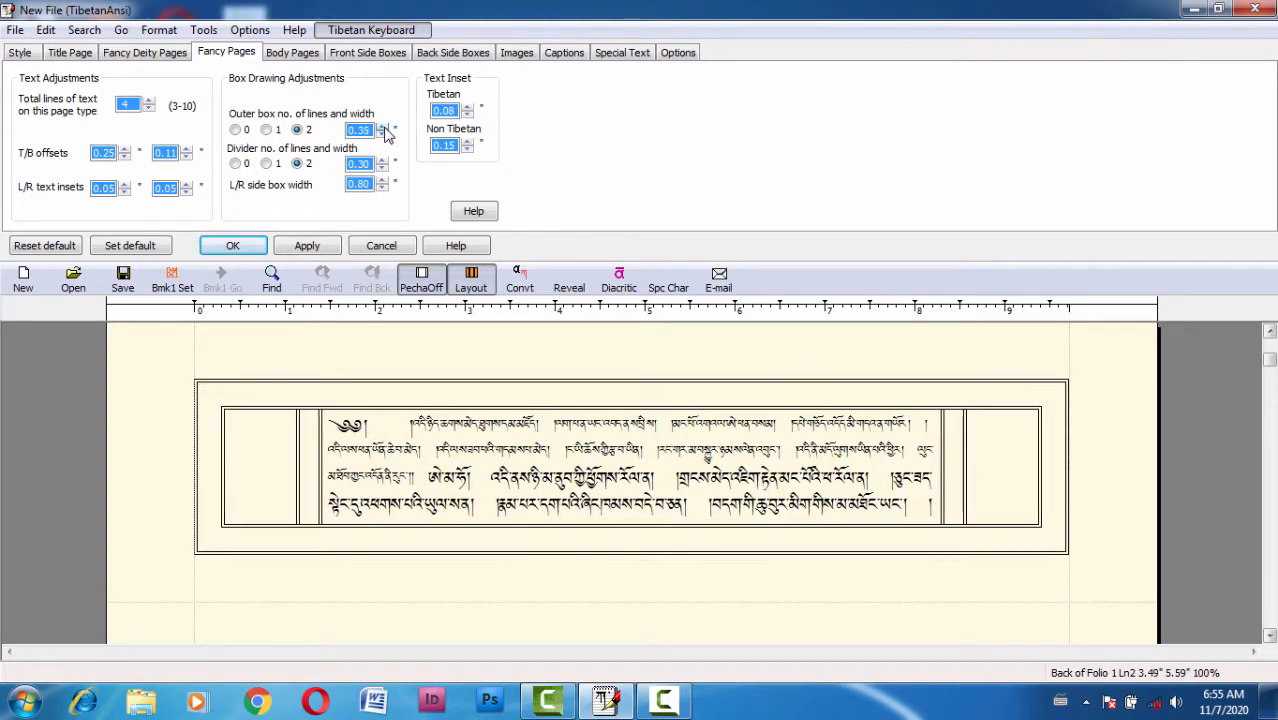
click(384, 129)
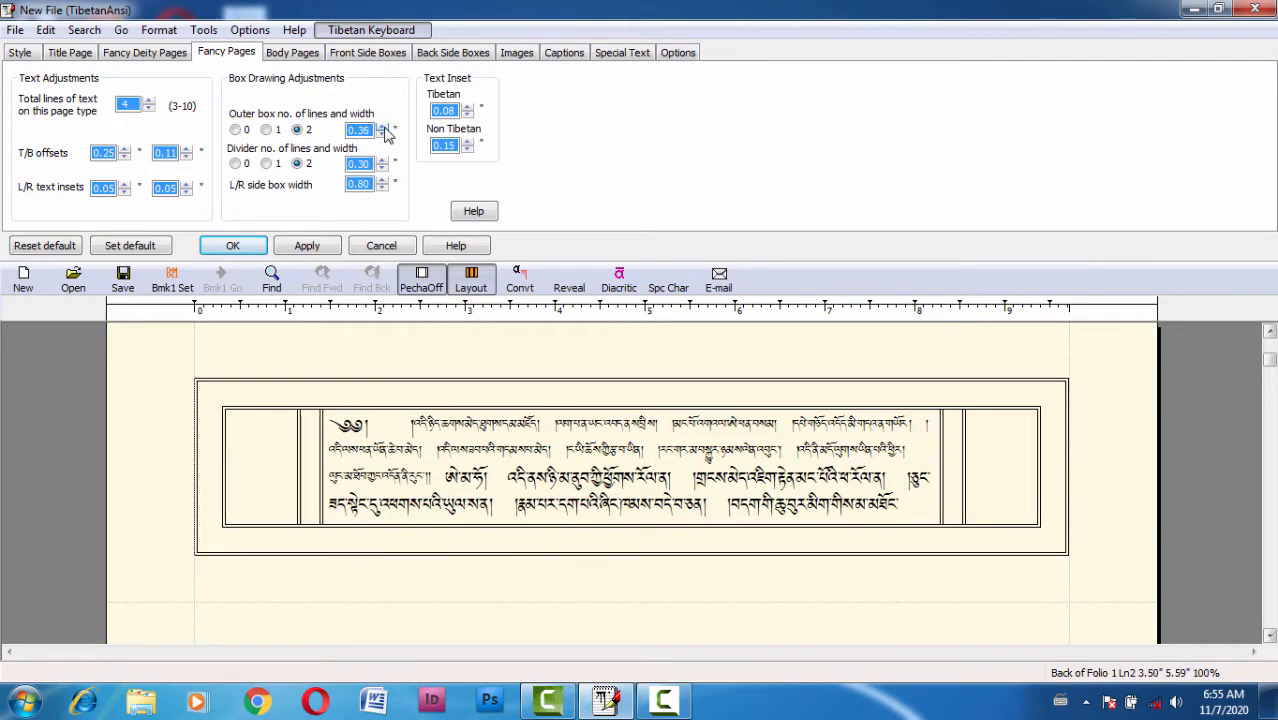
click(384, 129)
click(384, 129)
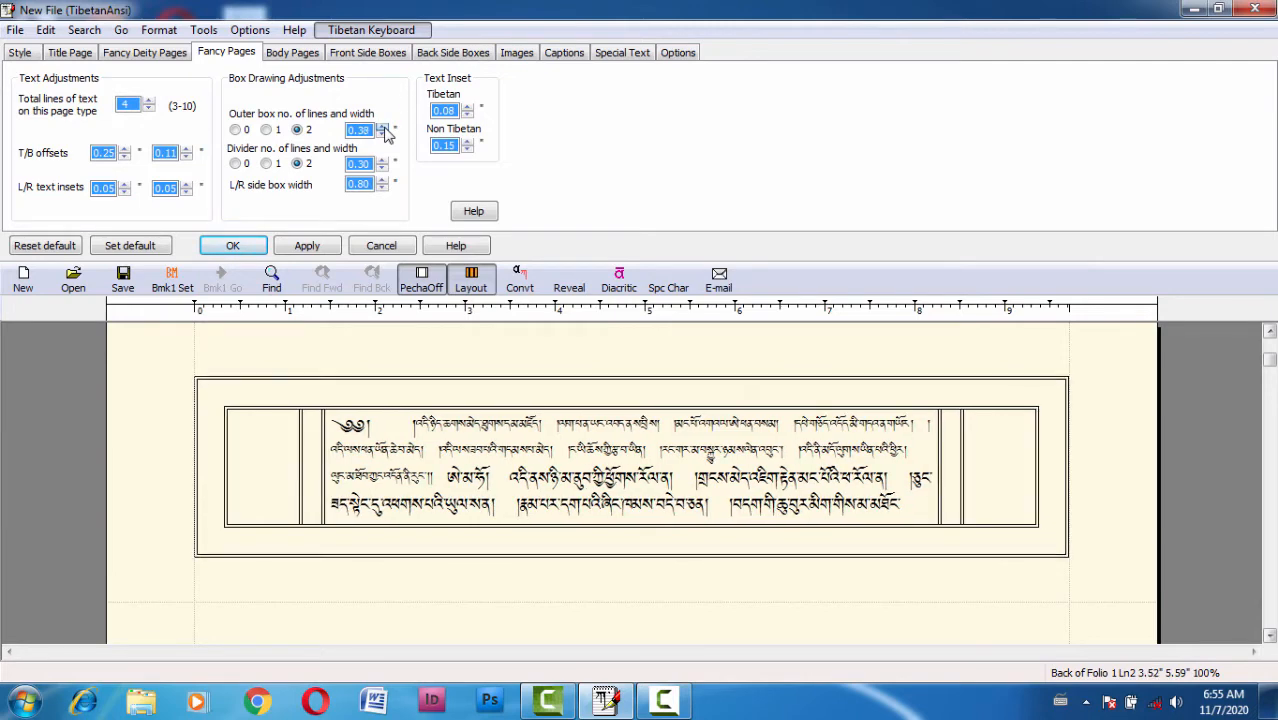
click(384, 129)
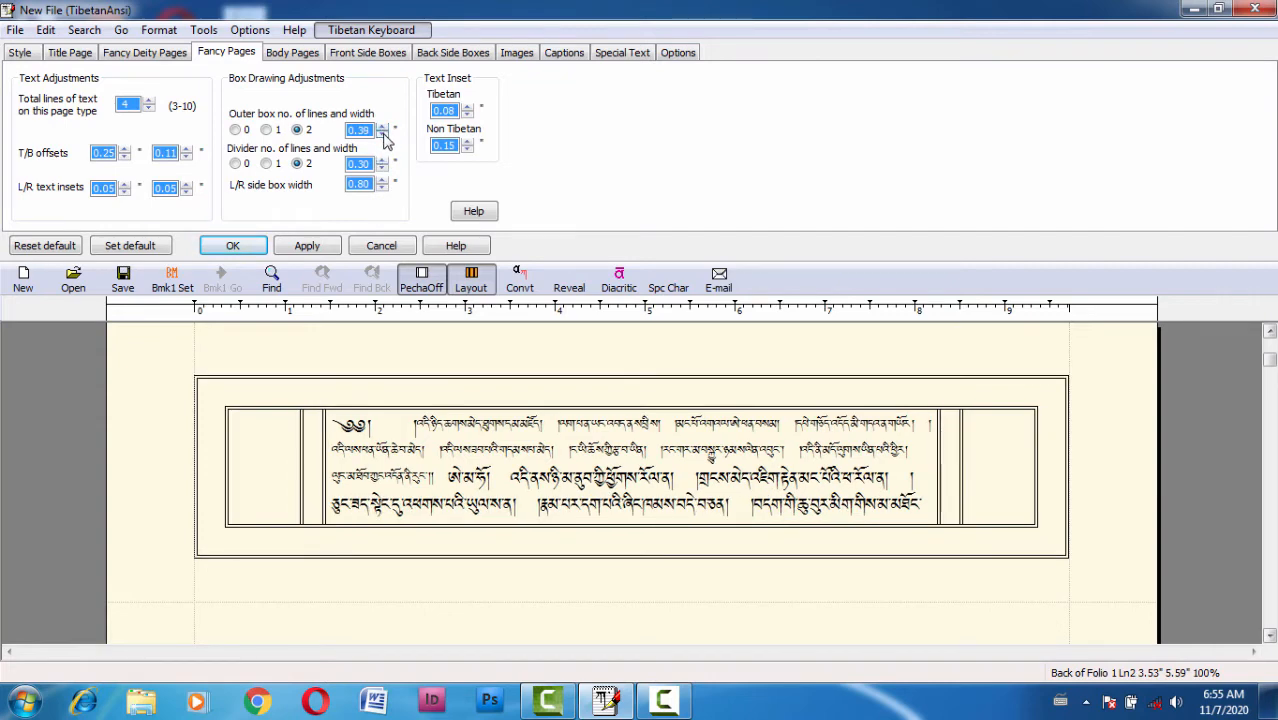
Step: Narrow the fancy pages' outer box width to 0.24
click(383, 134)
click(383, 134)
click(383, 134)
click(383, 134)
click(383, 134)
click(383, 134)
click(383, 134)
click(383, 134)
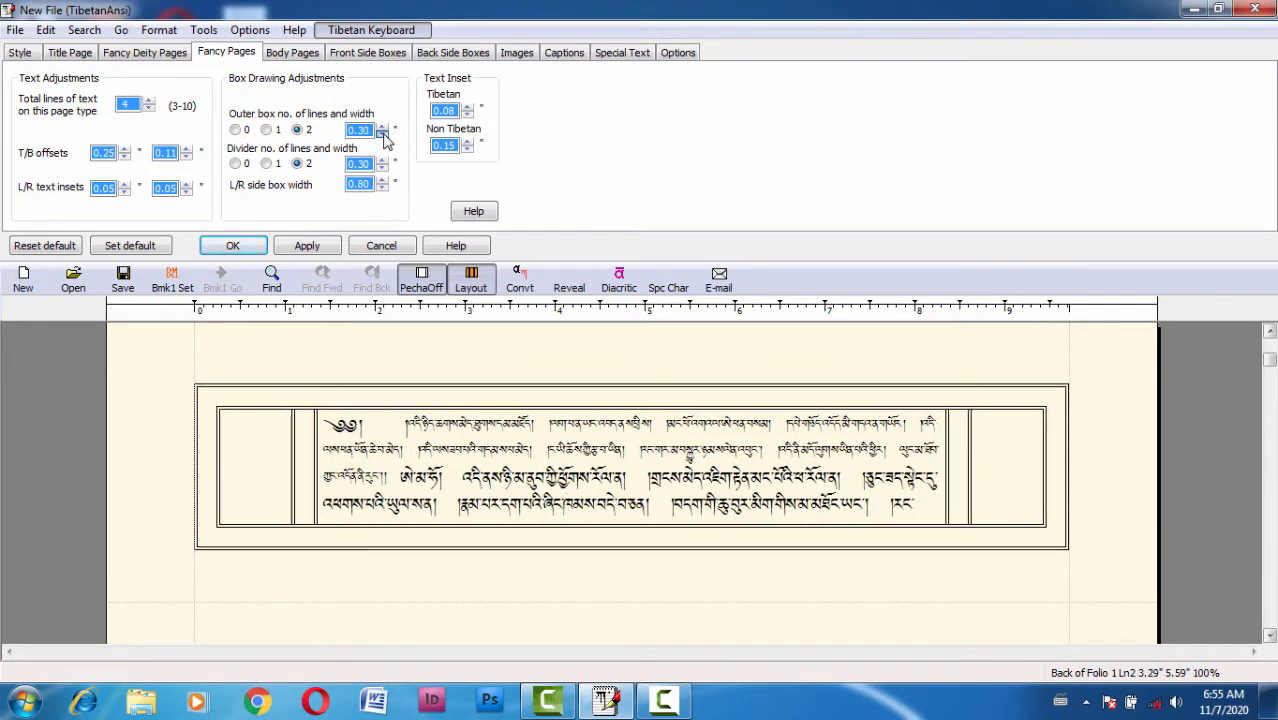
click(383, 134)
click(383, 134)
click(383, 134)
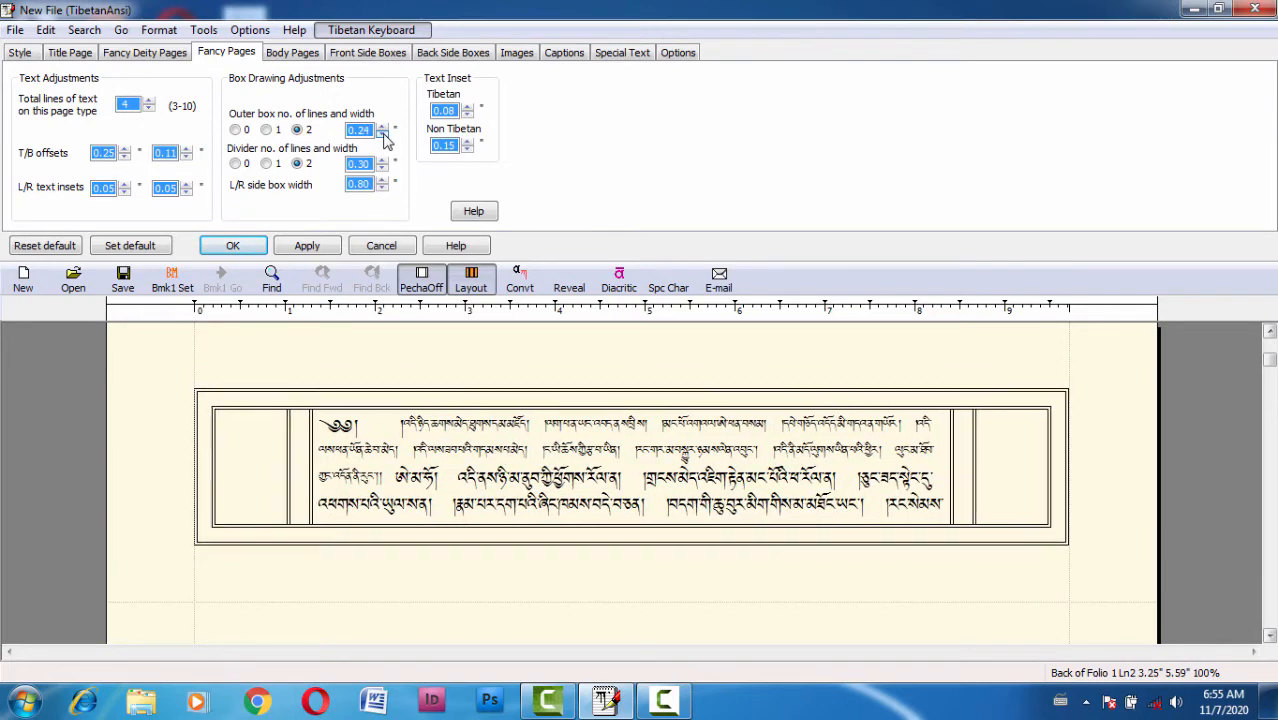
Step: Set the fancy pages' outer box width to 0.40
click(382, 128)
click(382, 129)
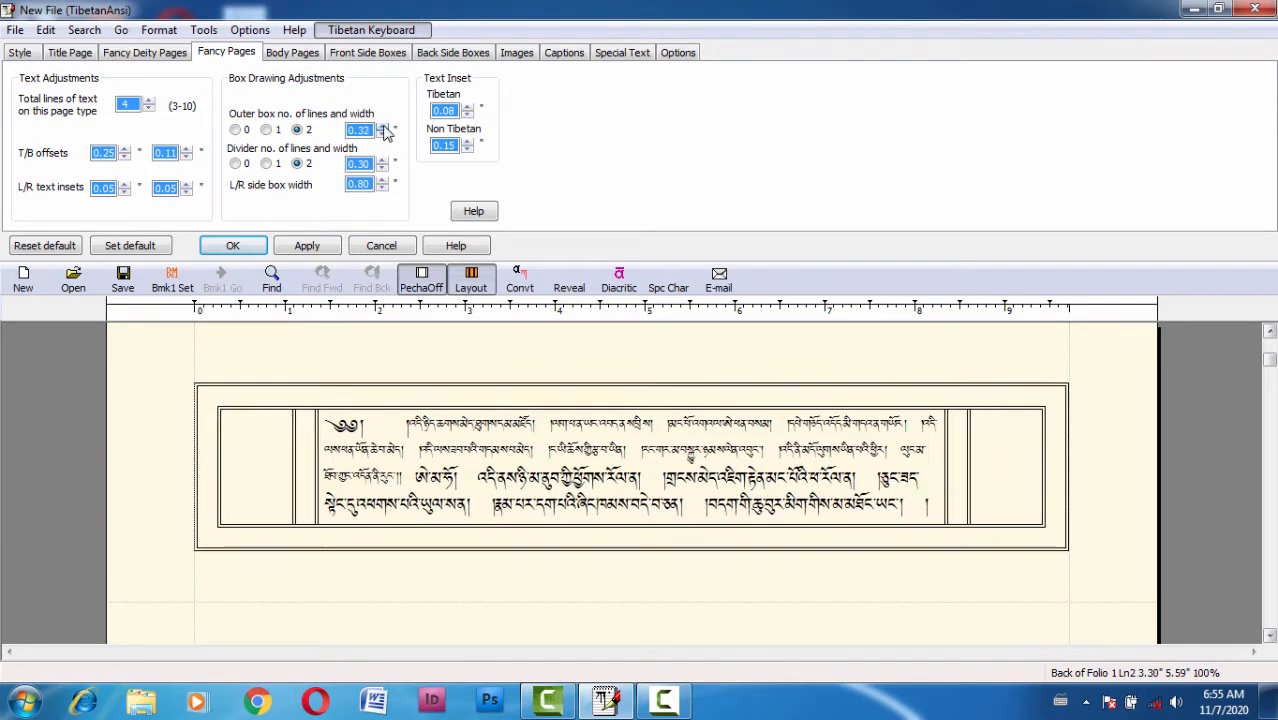
click(382, 129)
click(382, 129)
click(382, 129)
click(382, 129)
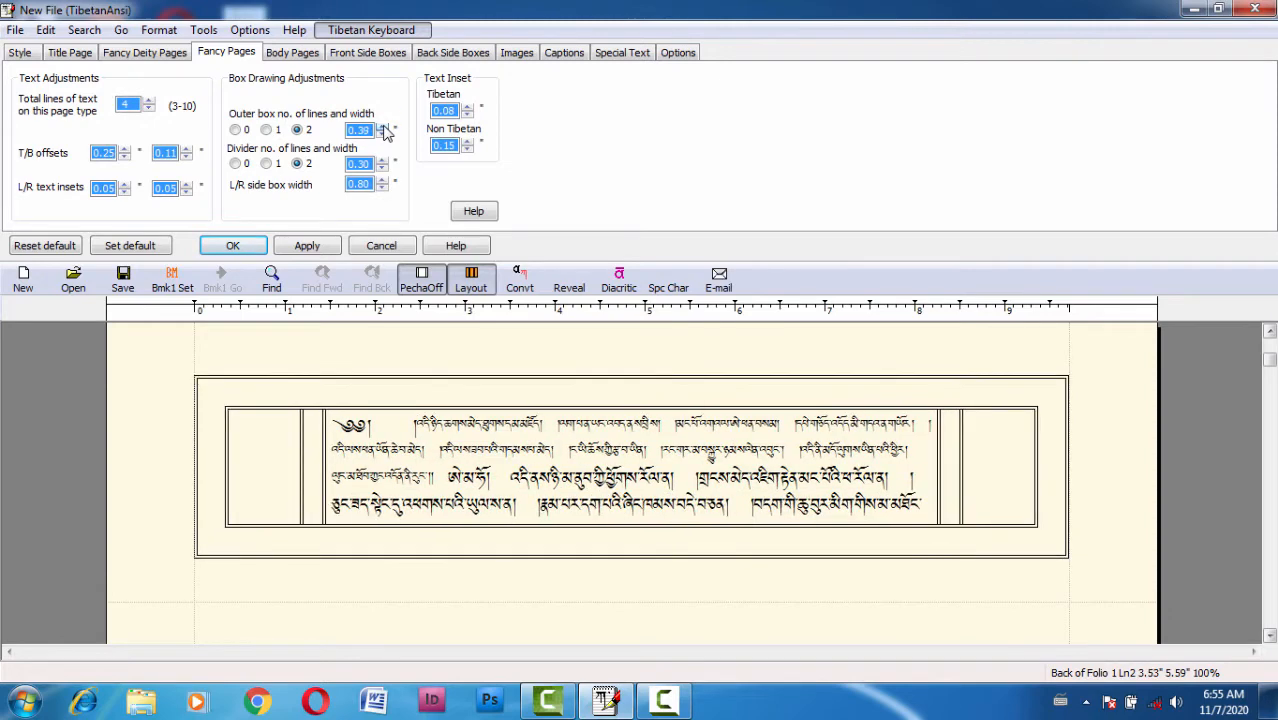
click(382, 135)
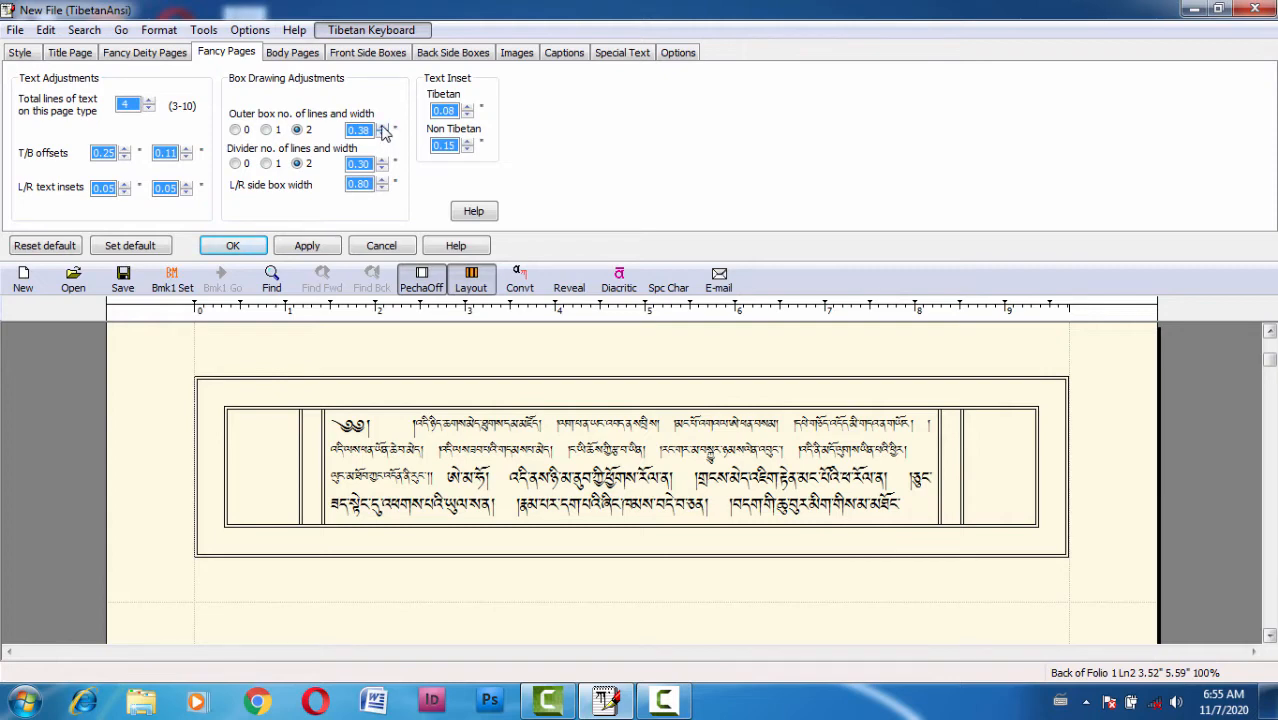
click(382, 127)
click(382, 127)
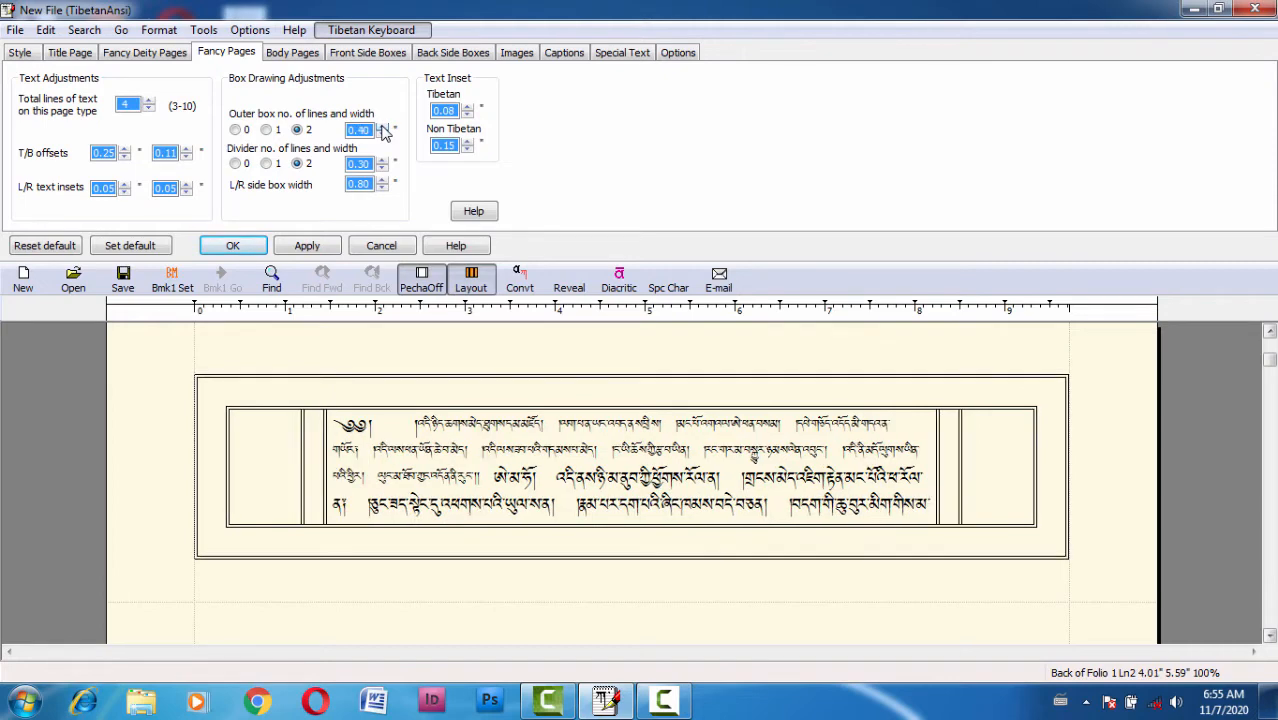
click(382, 127)
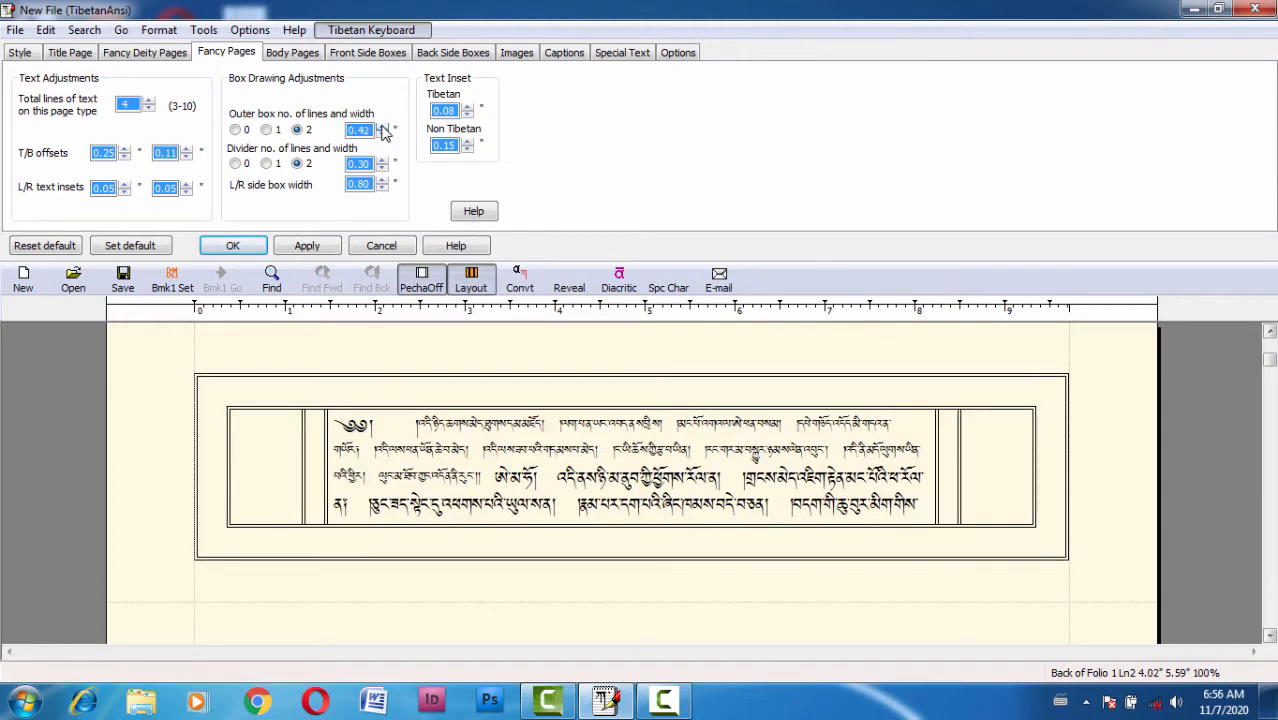
click(382, 127)
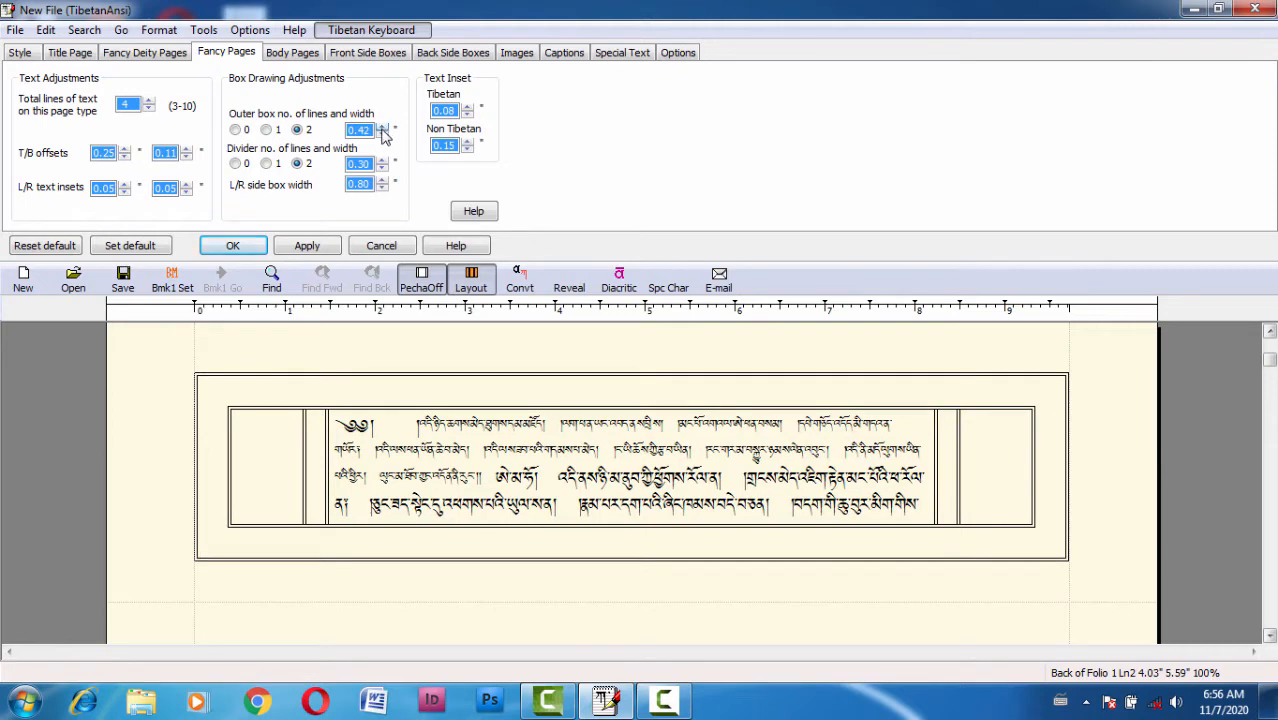
double_click(382, 134)
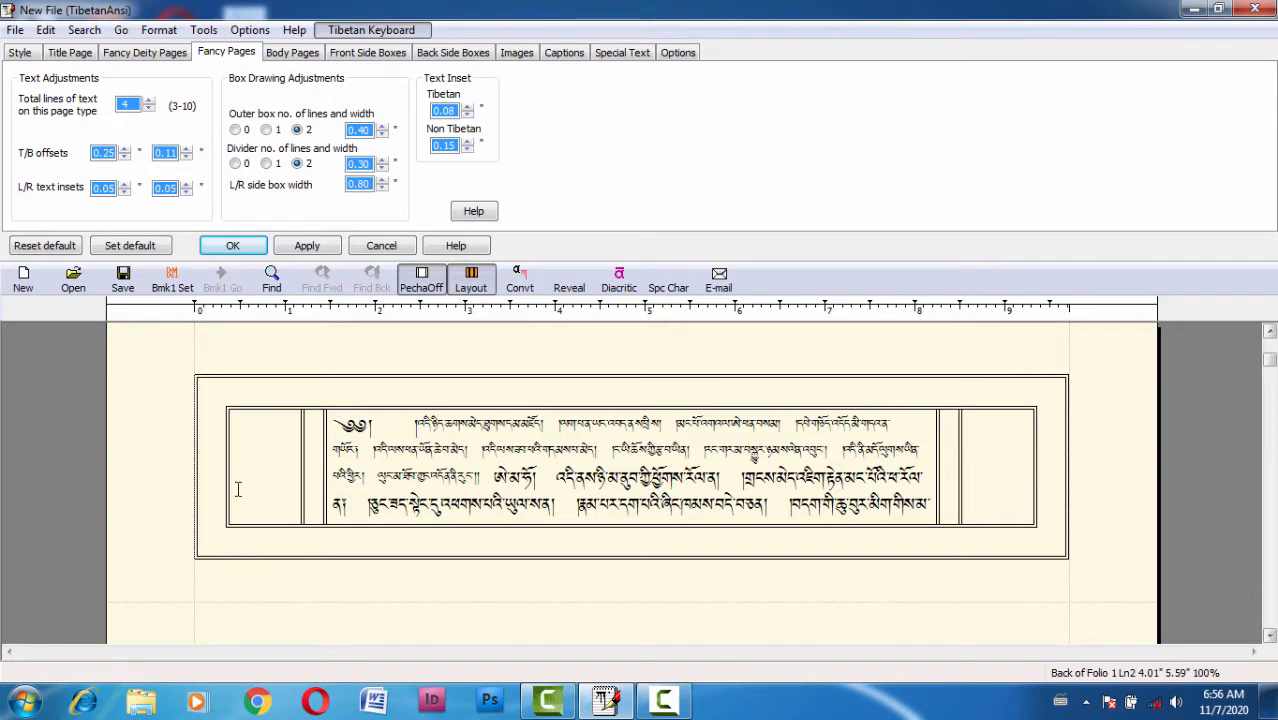
Step: Try the fancy pages' divider with one line and with no lines, returning it to two lines
click(266, 164)
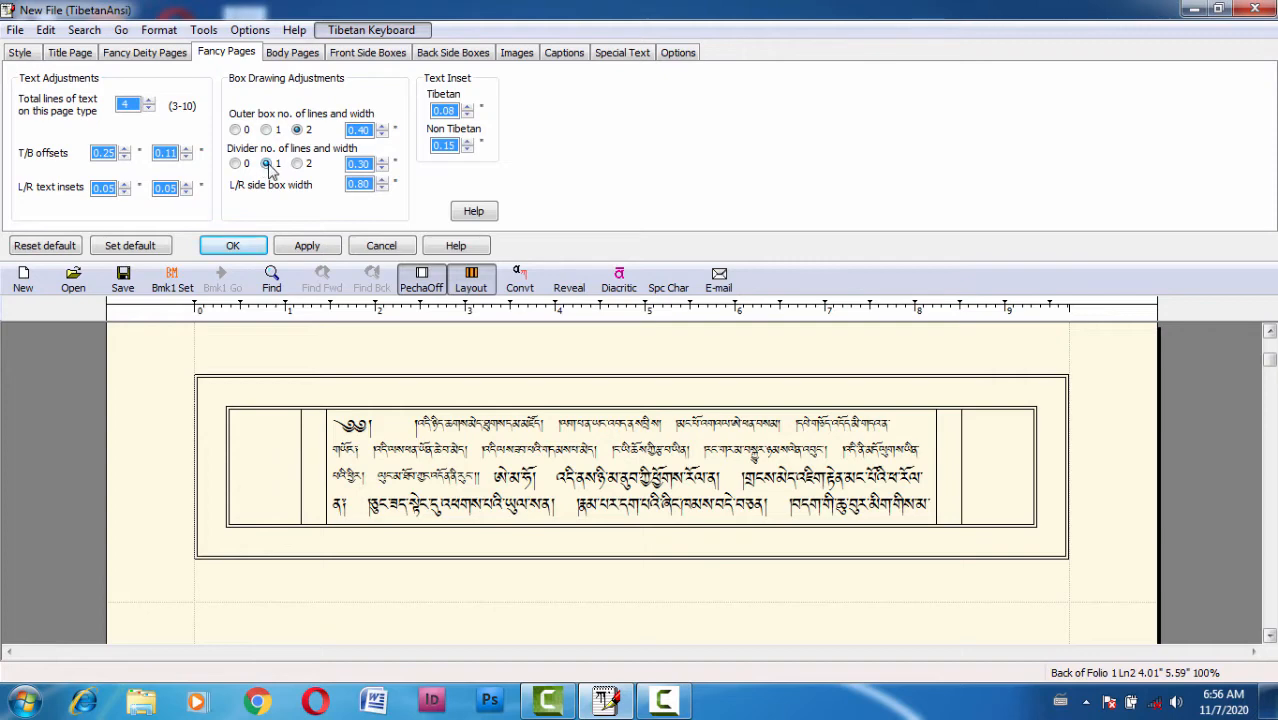
click(297, 164)
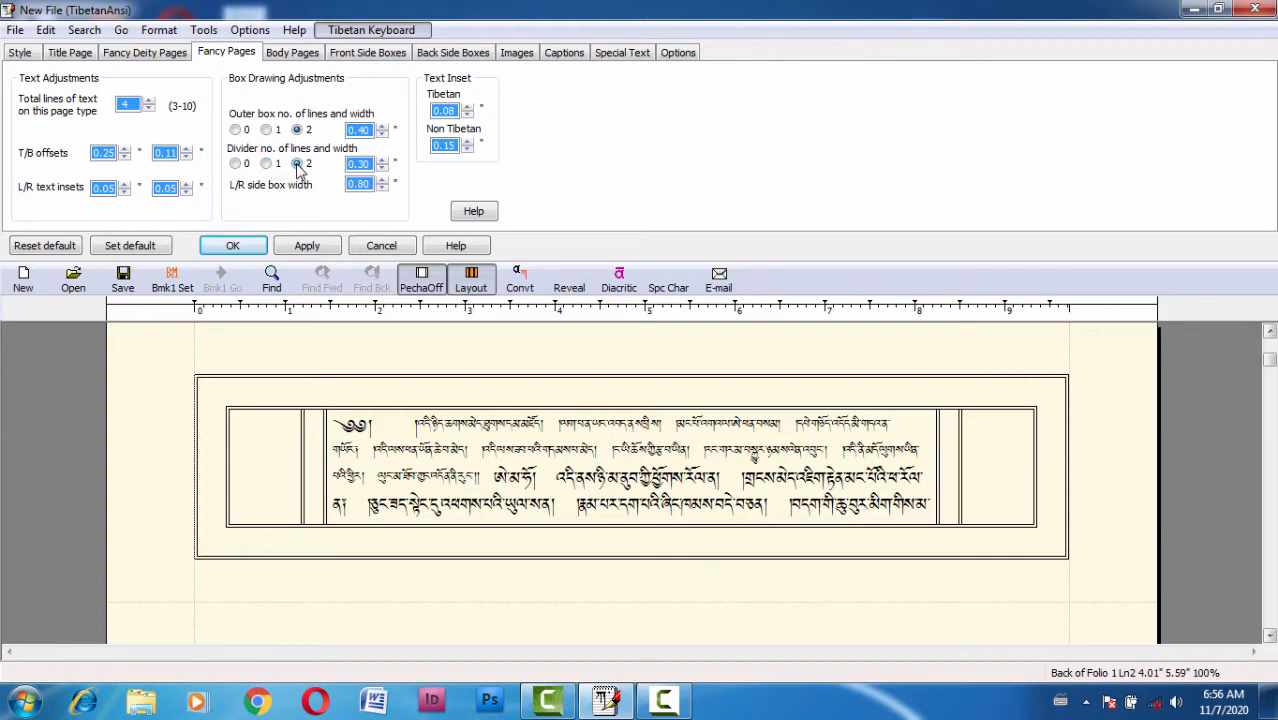
click(235, 164)
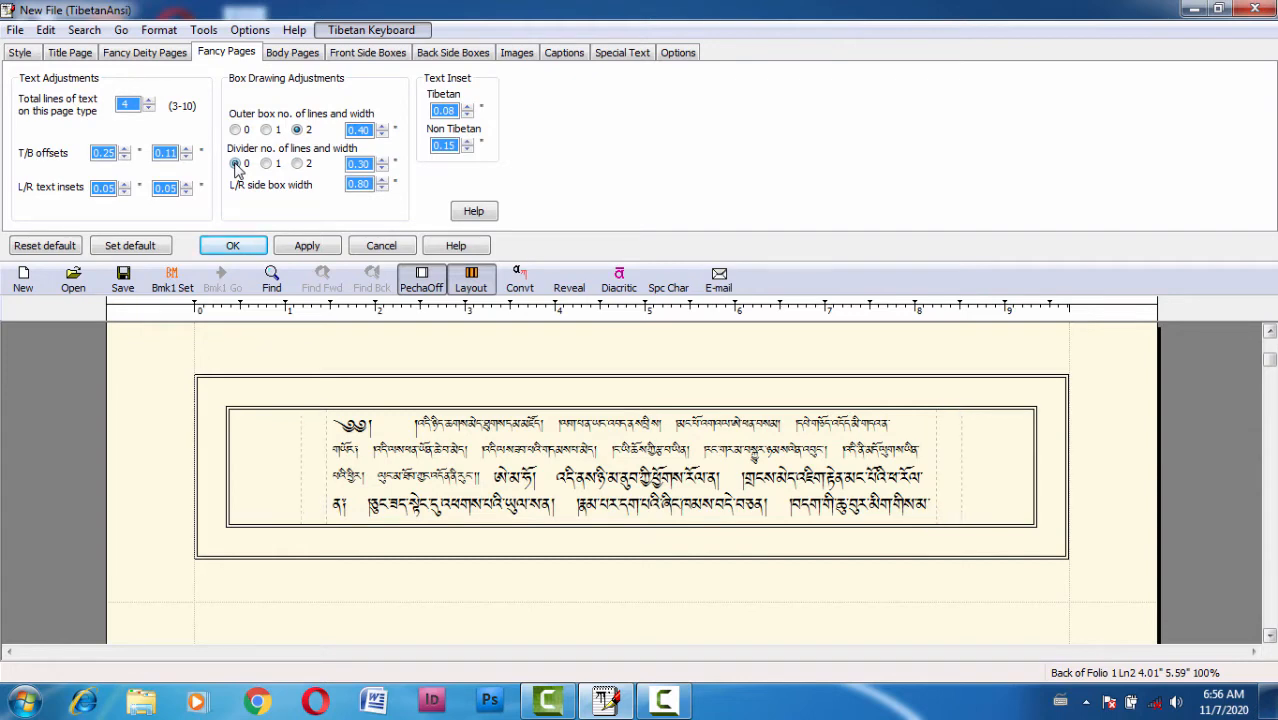
click(297, 164)
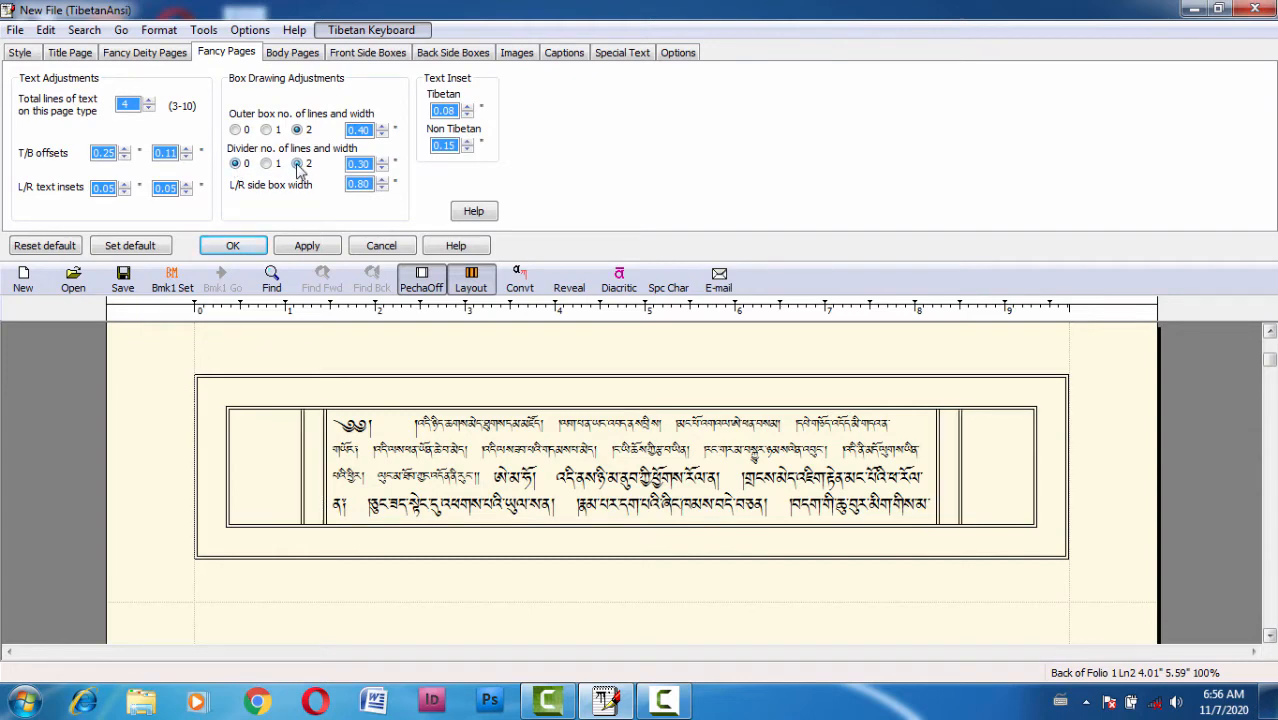
Step: Widen the fancy pages' divider to 0.48
click(382, 160)
click(382, 160)
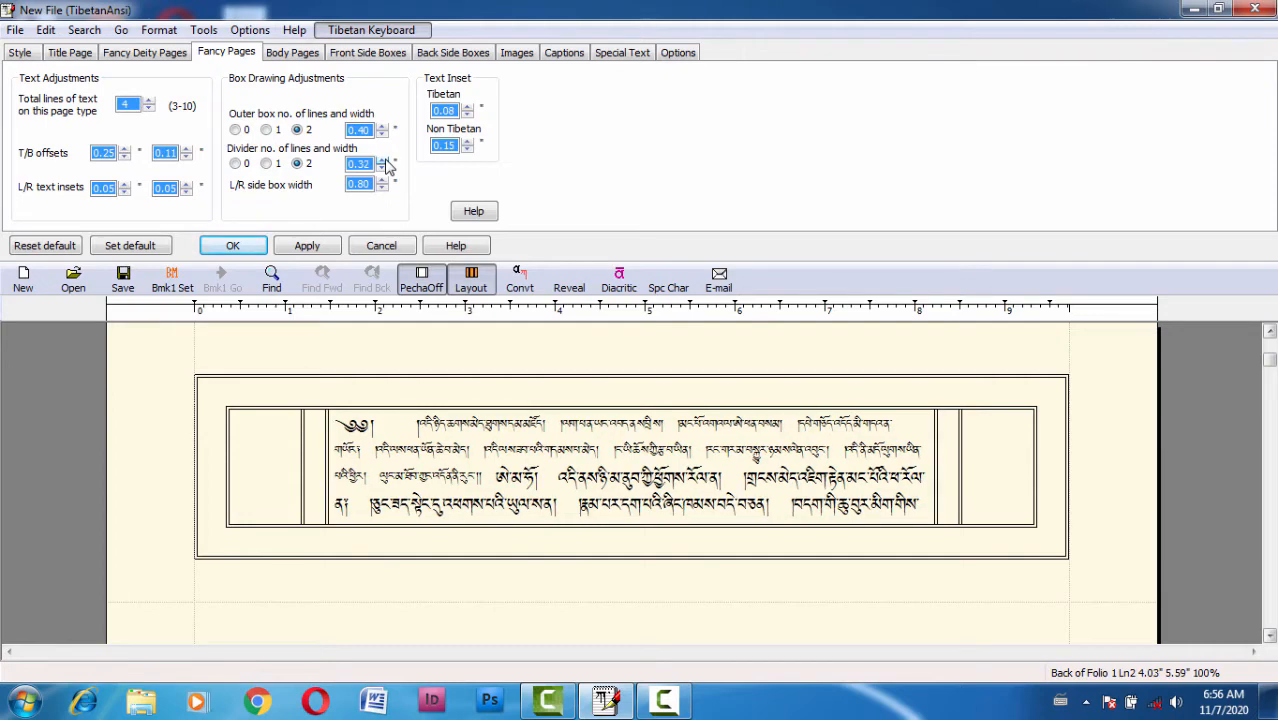
click(382, 160)
click(382, 160)
click(384, 160)
click(384, 160)
click(384, 160)
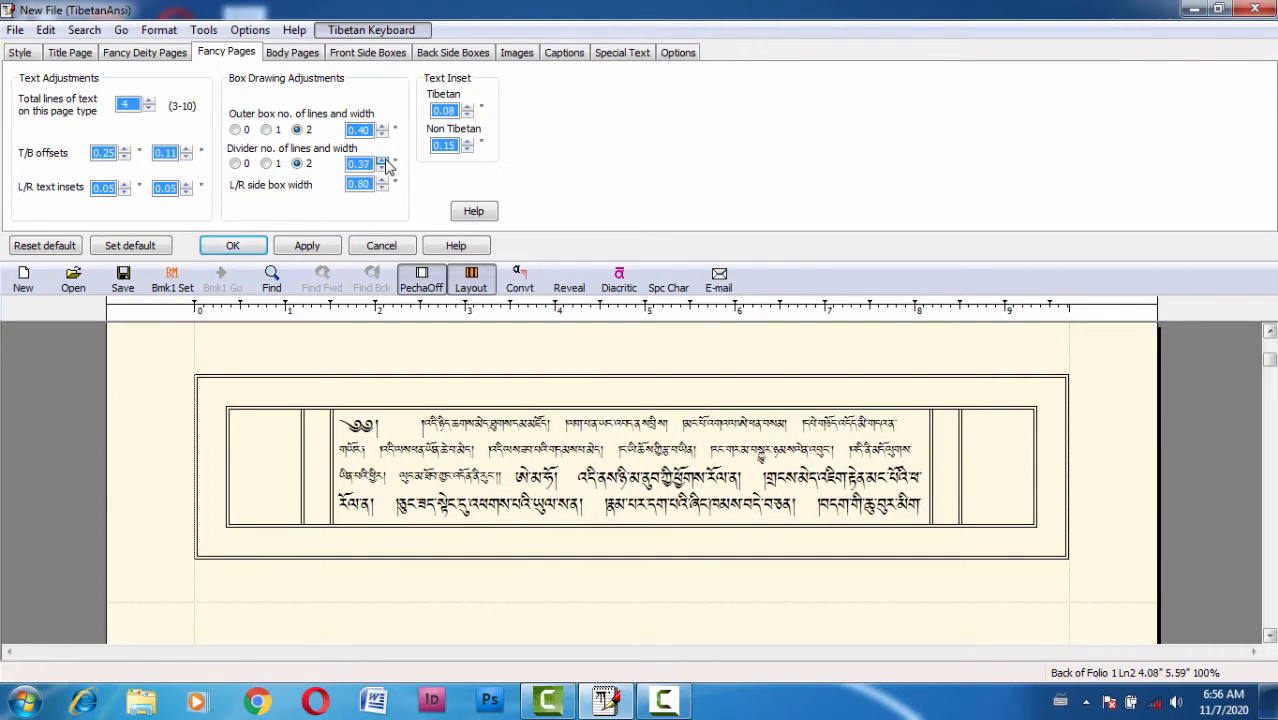
click(384, 160)
click(384, 160)
click(384, 160)
click(384, 160)
click(384, 160)
click(384, 160)
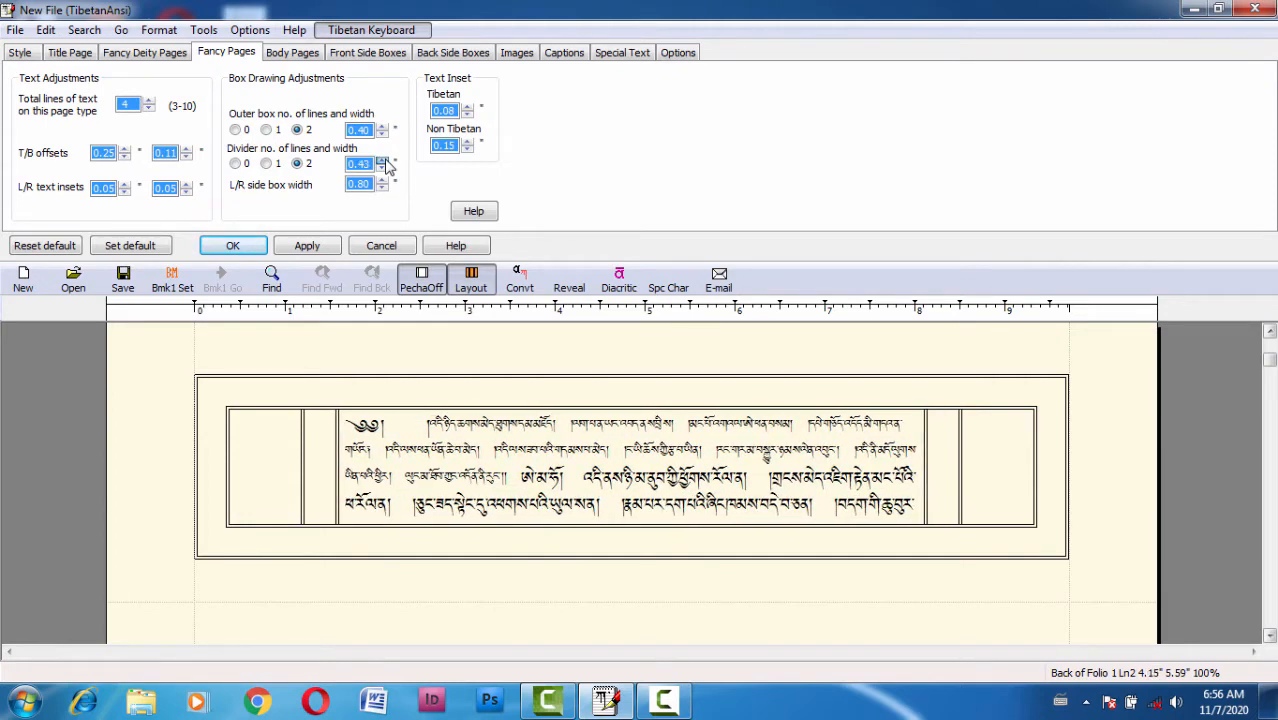
click(384, 160)
click(384, 160)
click(384, 160)
click(384, 160)
click(384, 160)
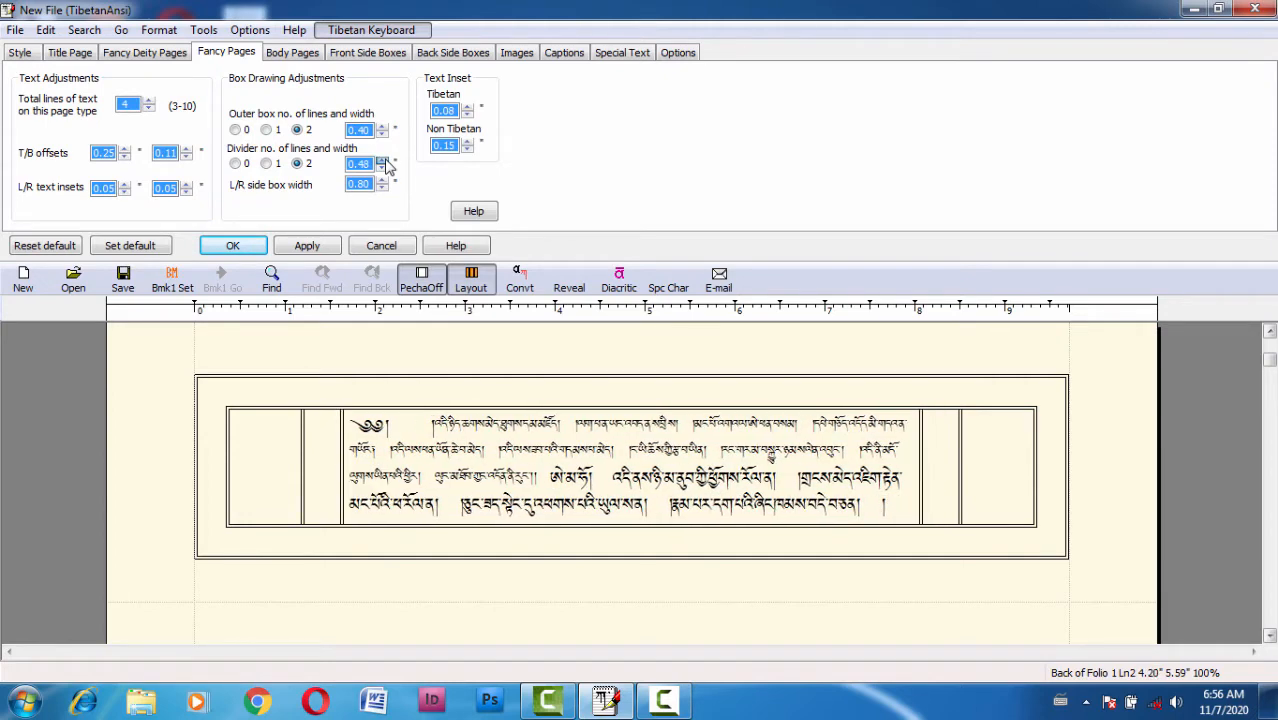
Step: Reduce the fancy pages' divider width to 0.40
click(382, 167)
click(382, 167)
click(382, 167)
click(382, 167)
click(382, 167)
click(382, 167)
click(382, 167)
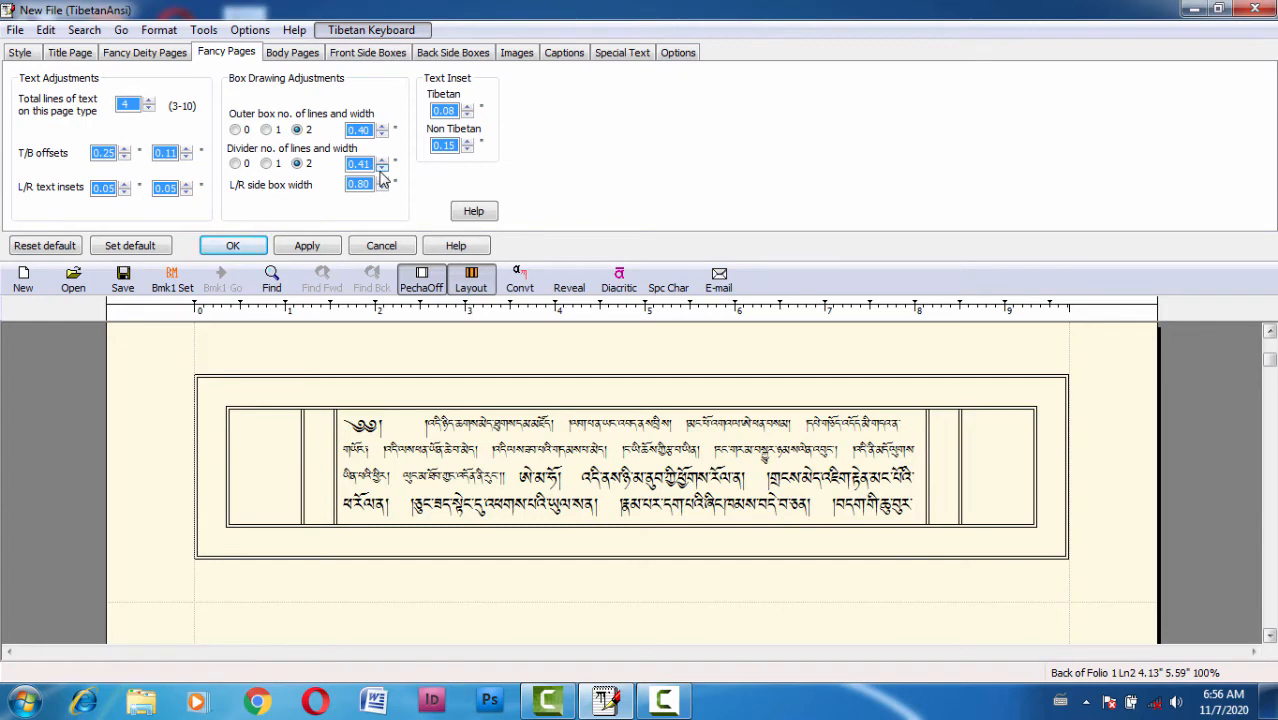
click(382, 168)
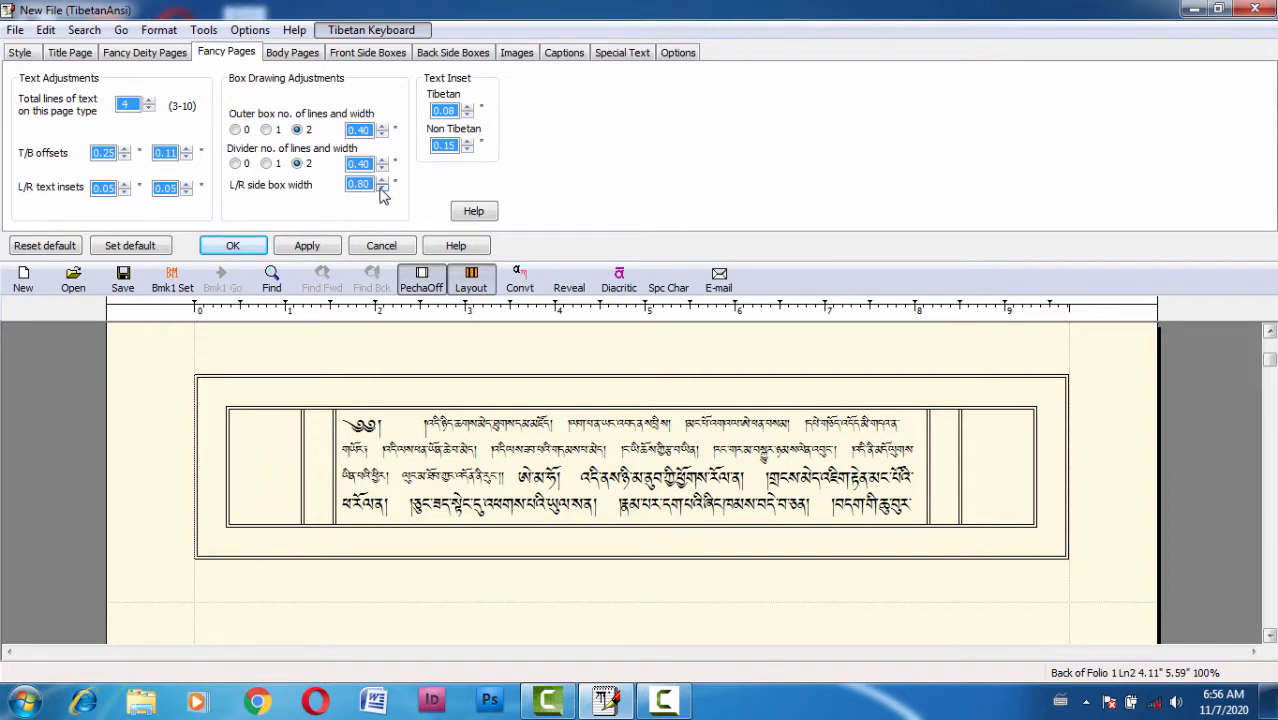
Step: Try narrower and wider side boxes on the fancy pages, settling on an L/R side box width of 0.85
click(383, 187)
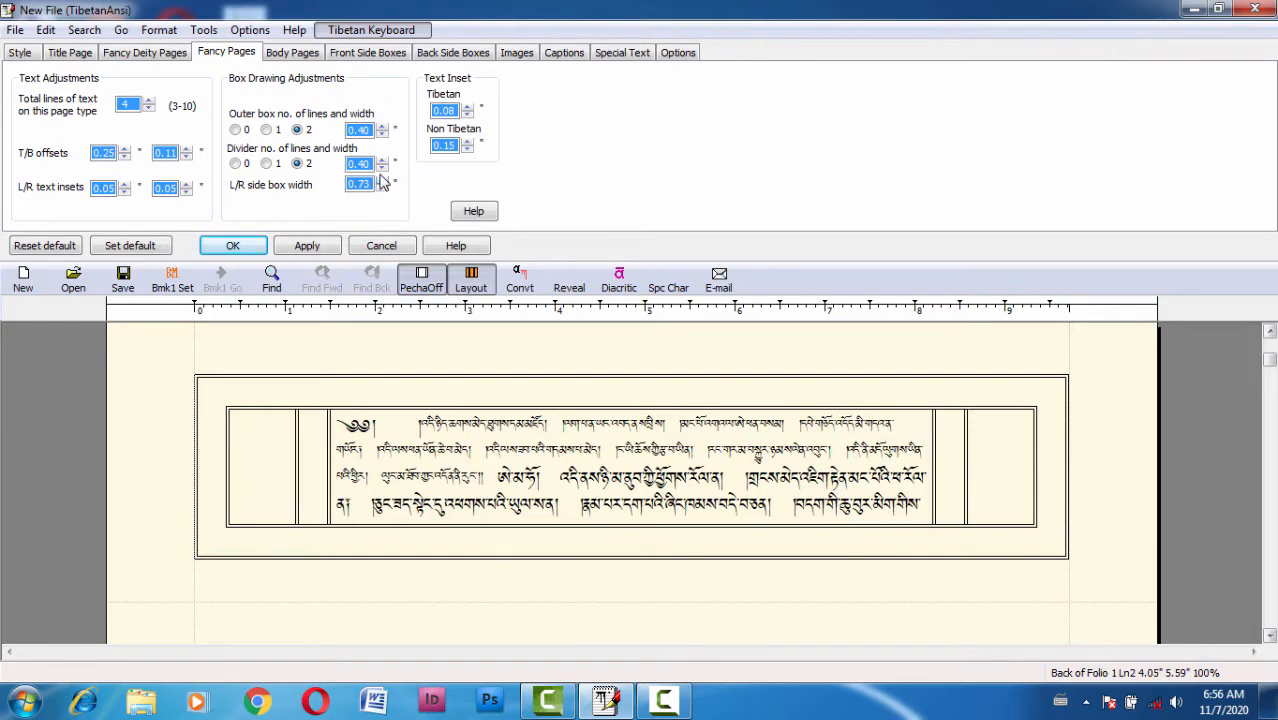
click(382, 181)
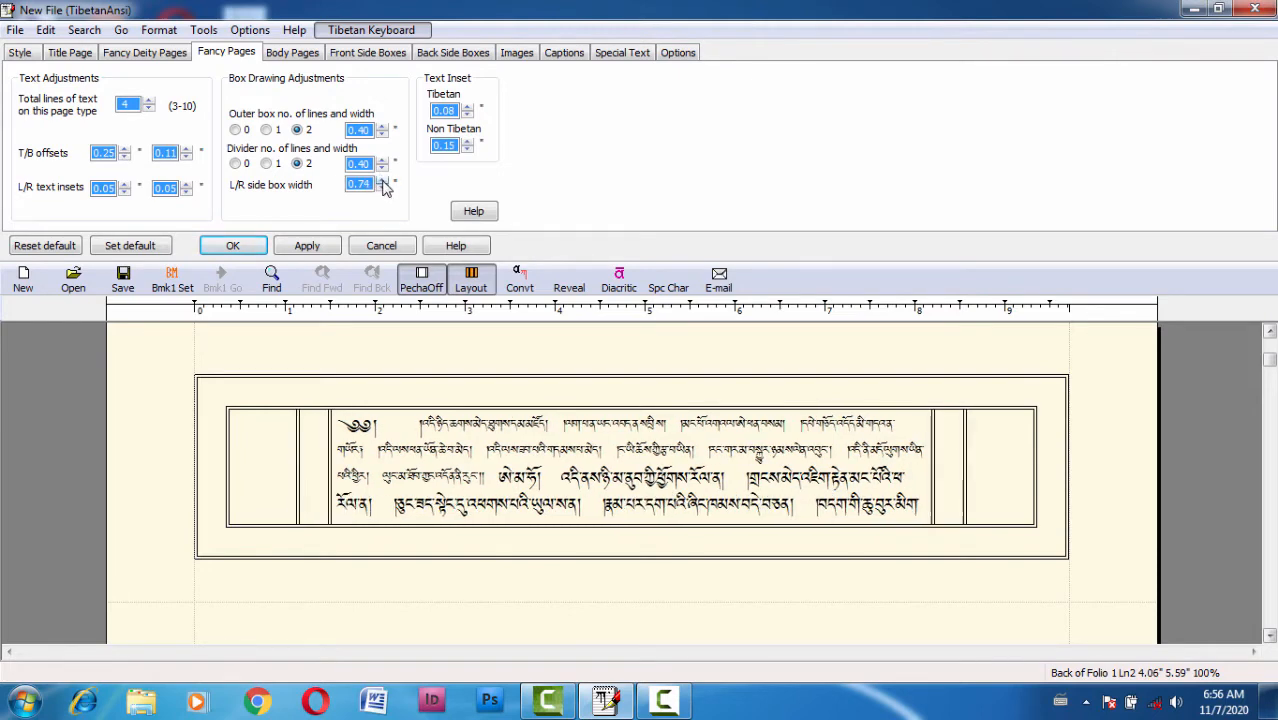
click(382, 182)
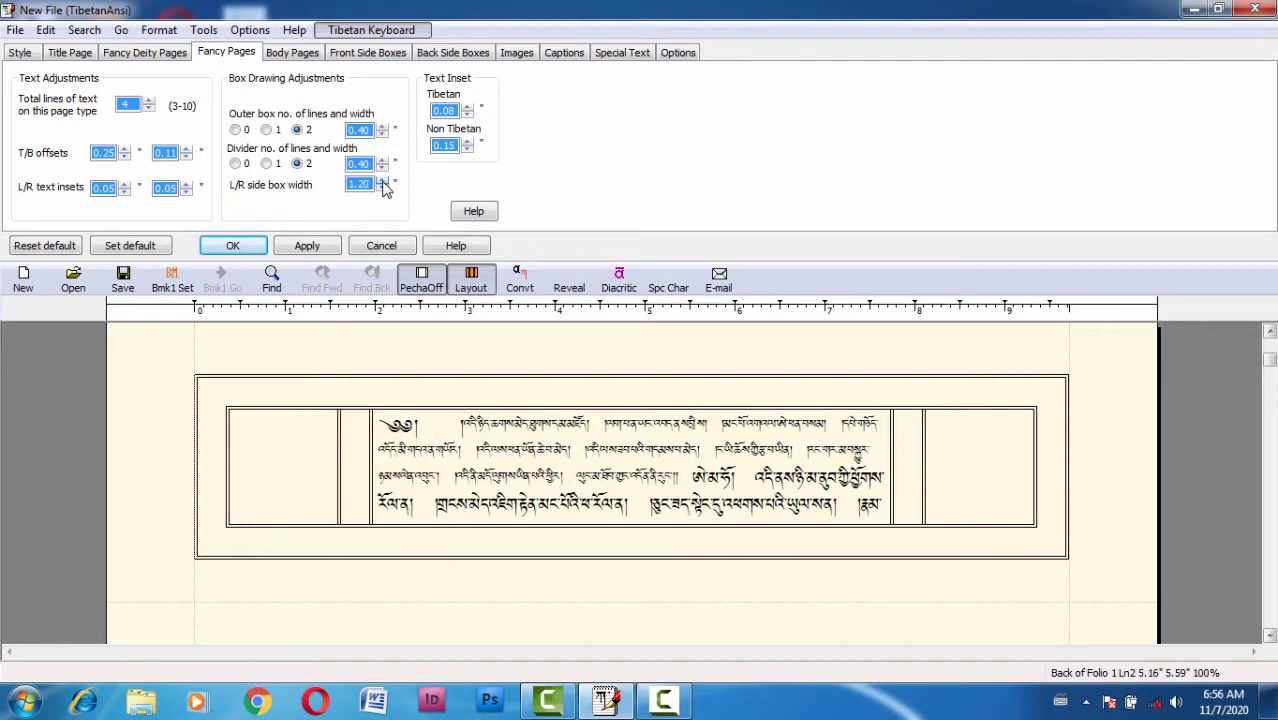
click(382, 189)
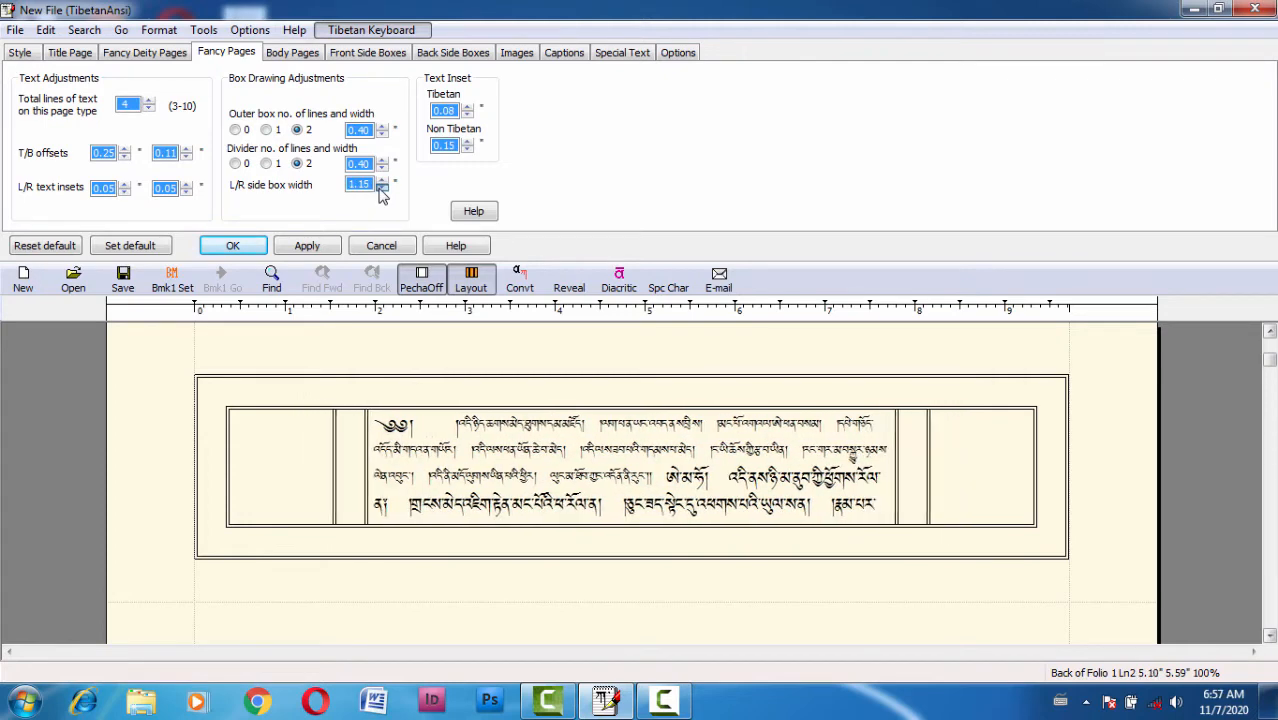
click(382, 189)
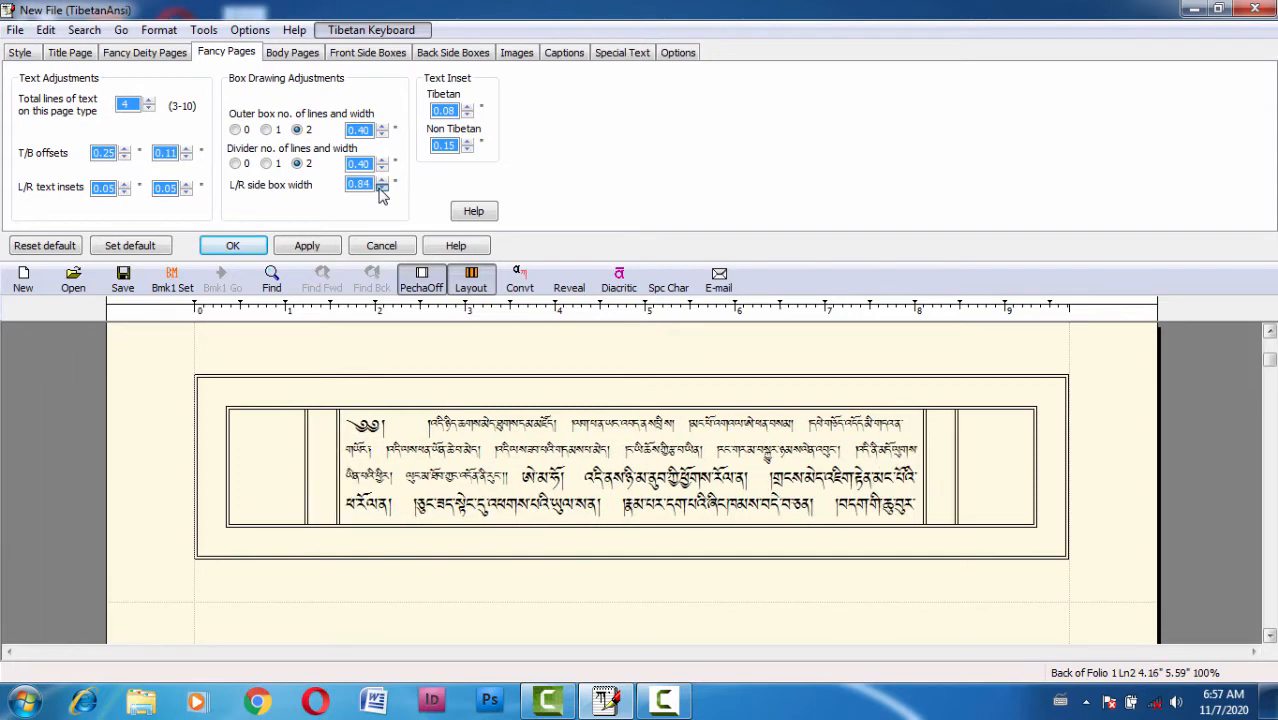
click(382, 181)
click(417, 441)
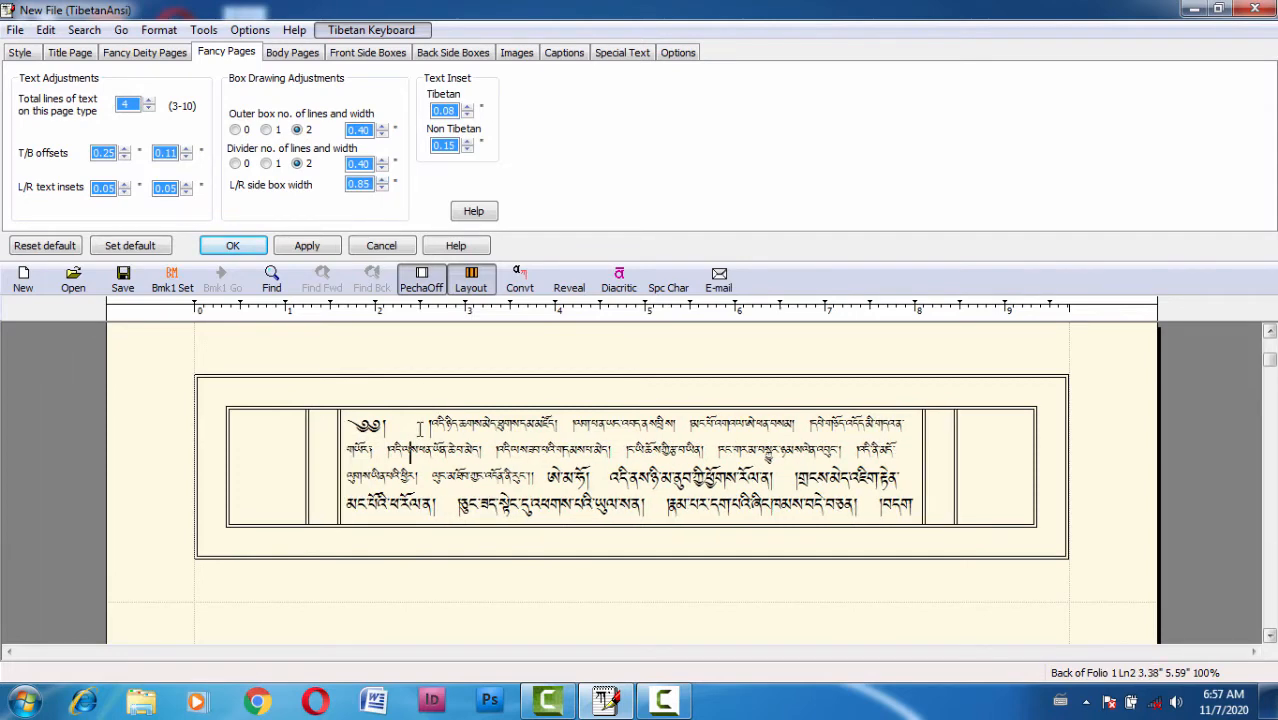
Step: Increase the fancy pages' Tibetan text inset to 0.09, checking the side caption on the front of folio 2
scroll(632, 480, down, 1)
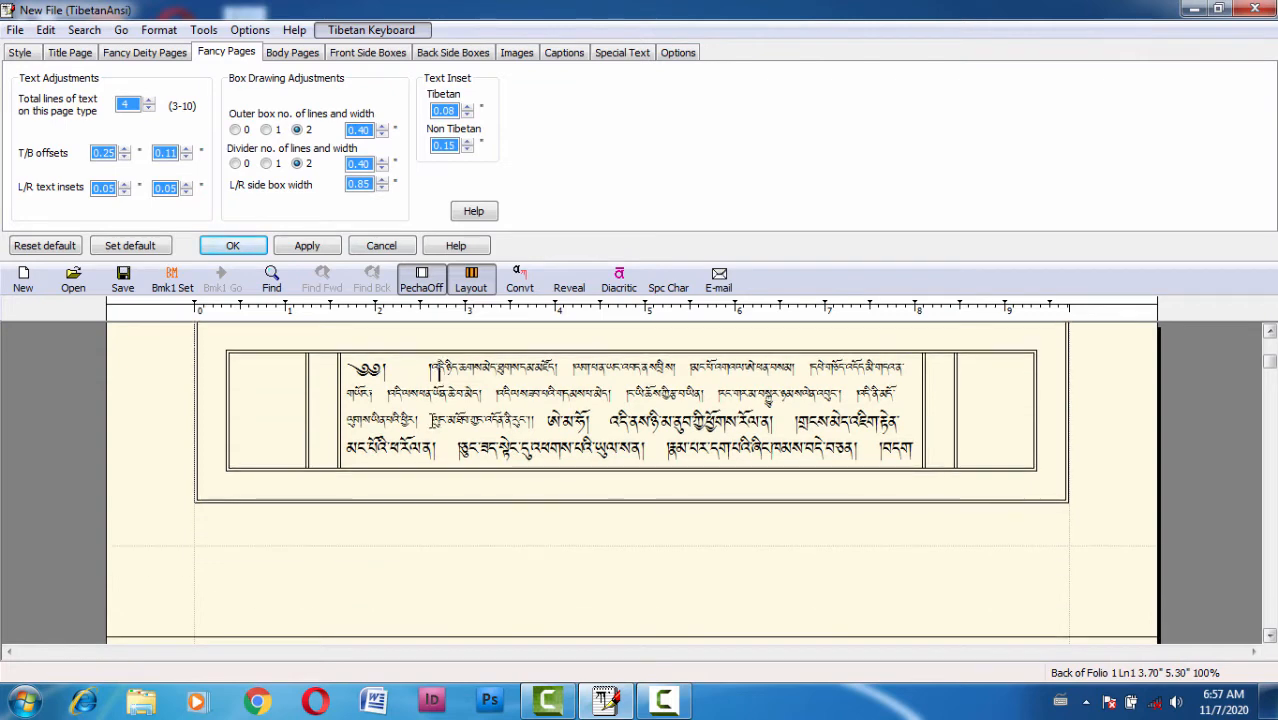
scroll(430, 368, up, 2)
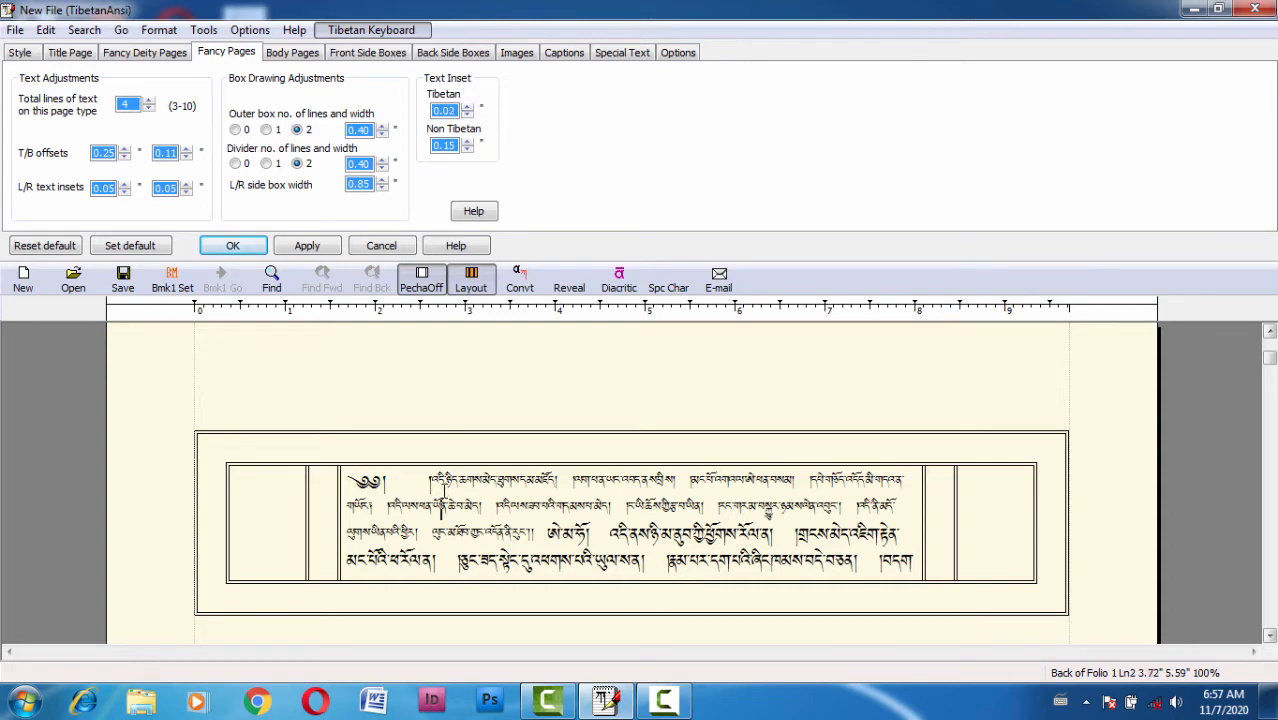
scroll(444, 488, down, 5)
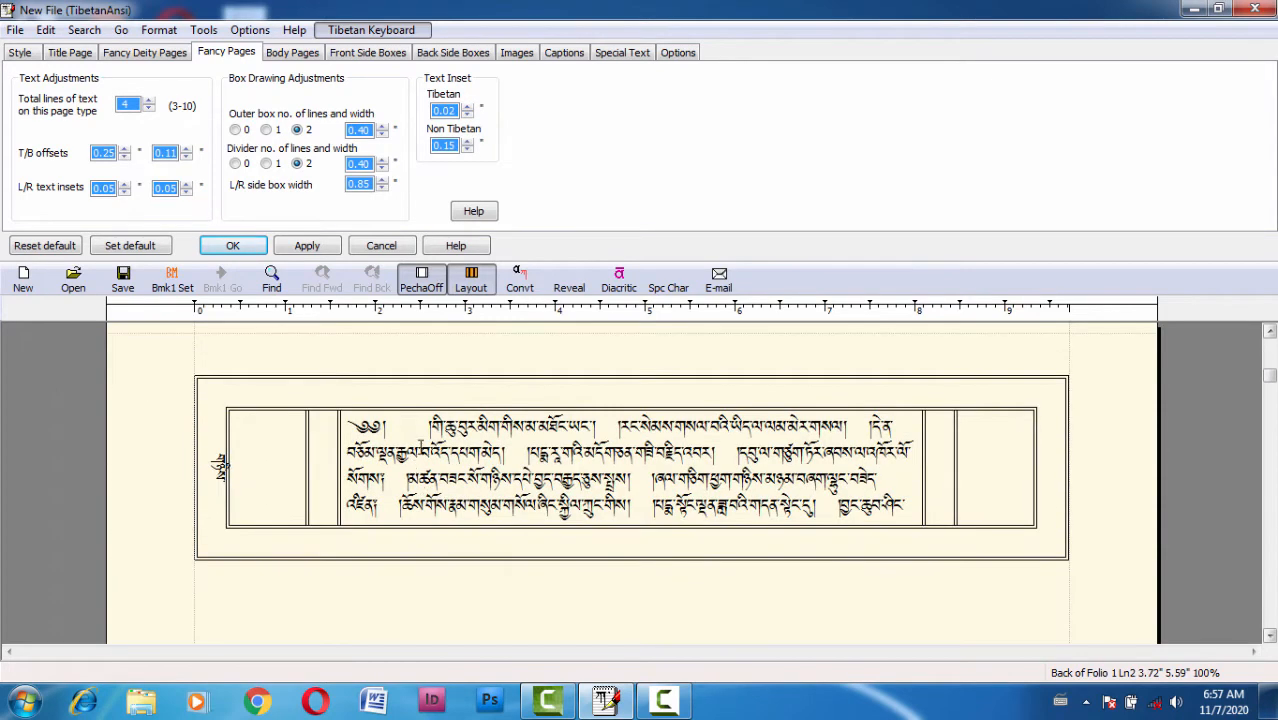
click(432, 426)
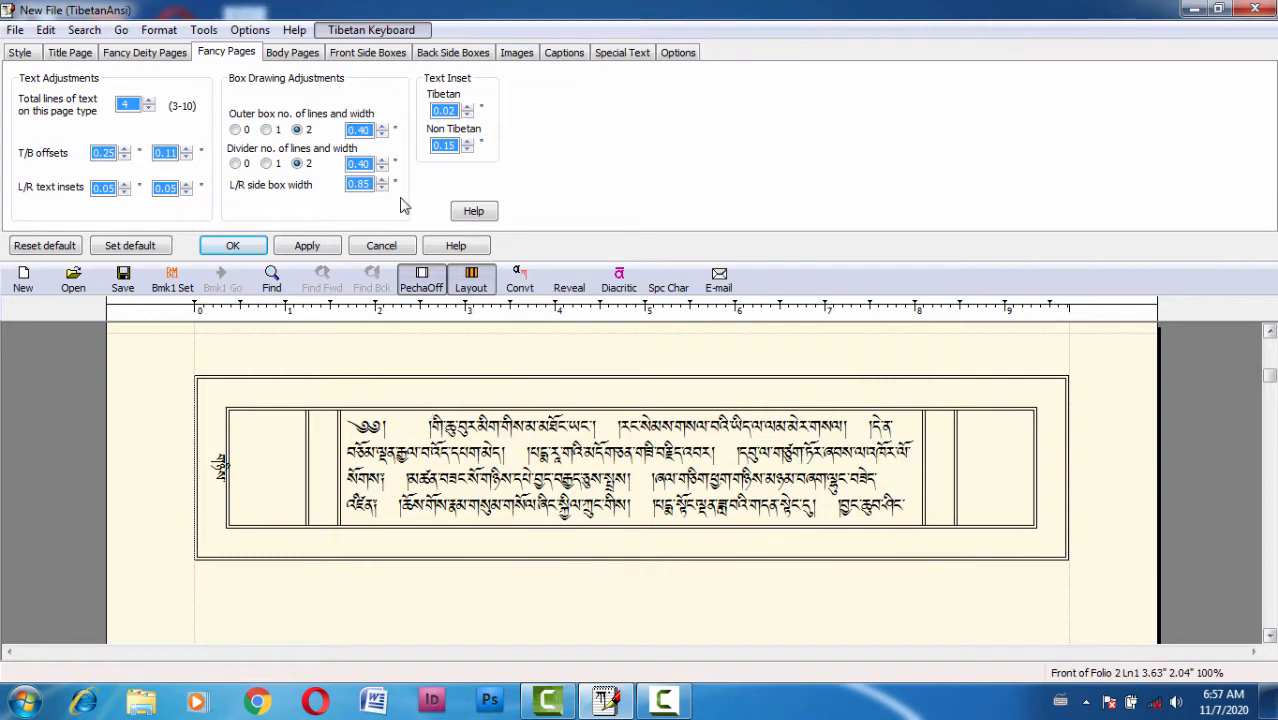
click(467, 107)
click(467, 107)
click(467, 107)
click(467, 107)
click(467, 107)
click(467, 107)
click(467, 107)
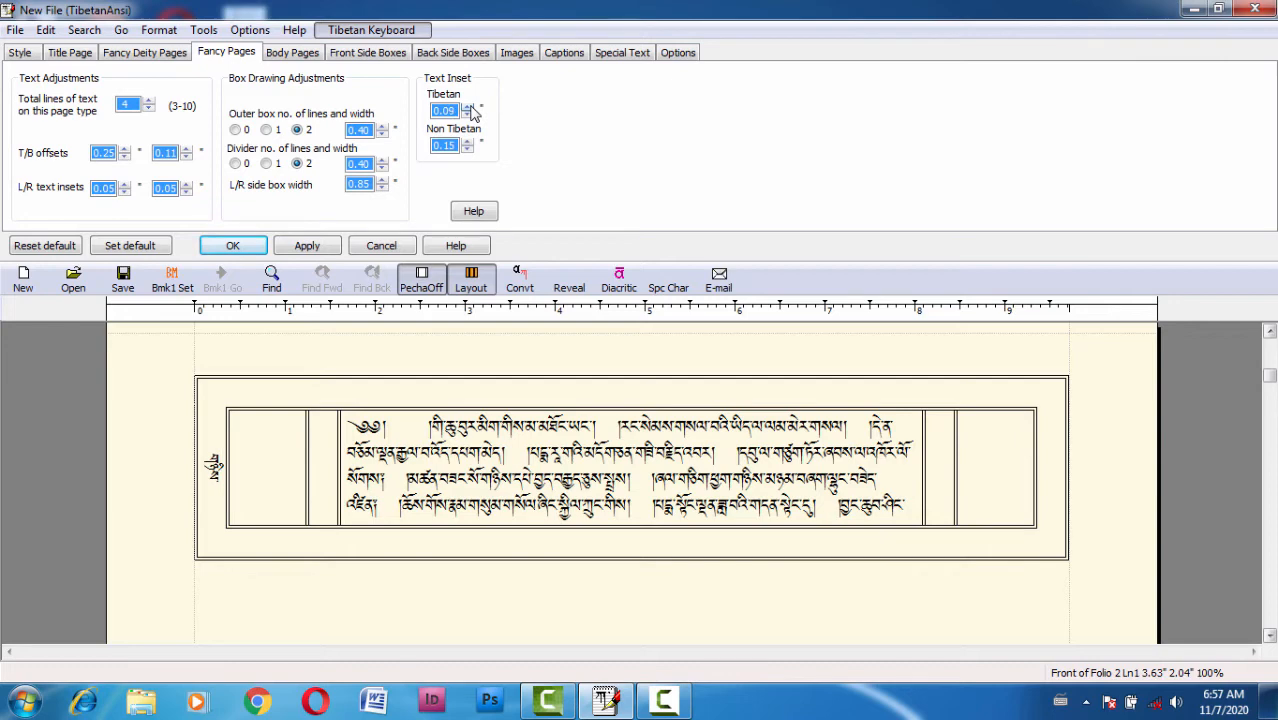
Step: Fine-tune the fancy pages' Tibetan text inset in small increments, apply it and accept the layout settings
click(470, 107)
click(468, 115)
click(468, 115)
click(469, 108)
click(469, 108)
click(308, 247)
click(233, 248)
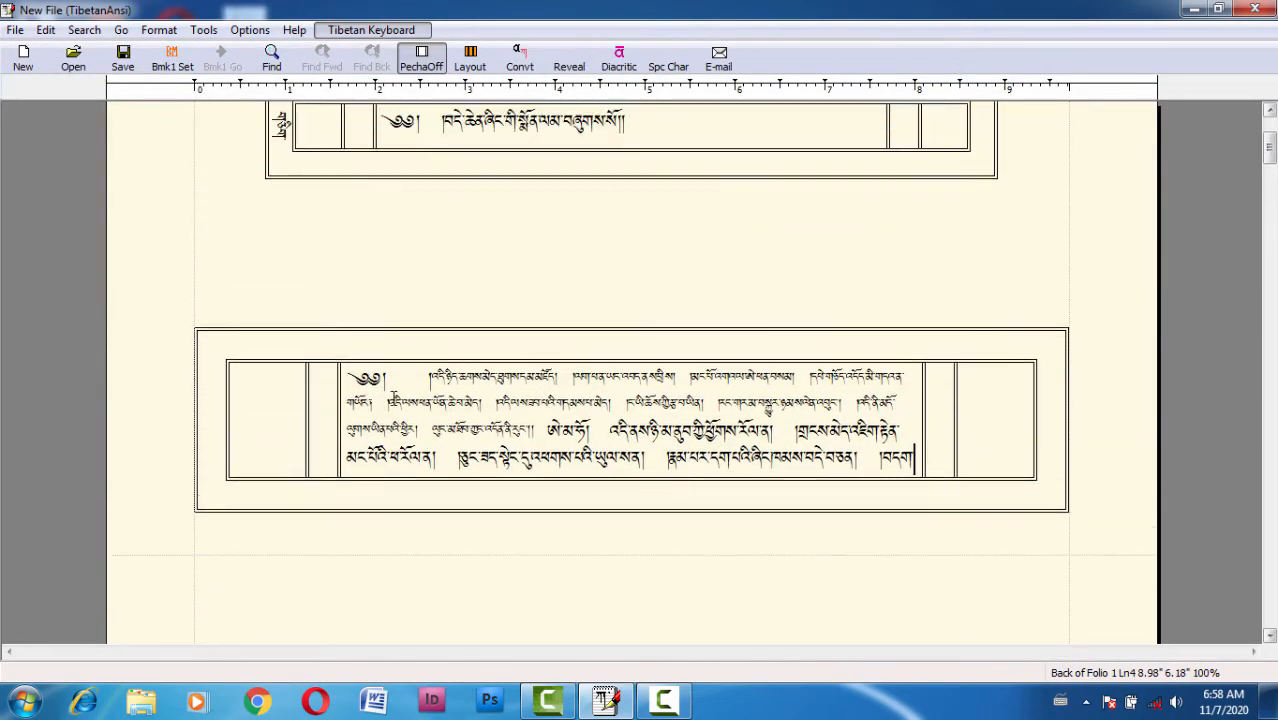
Step: Reopen the page layout settings and examine the frames and text of the fancy and body pages up to folio 4
scroll(392, 397, down, 15)
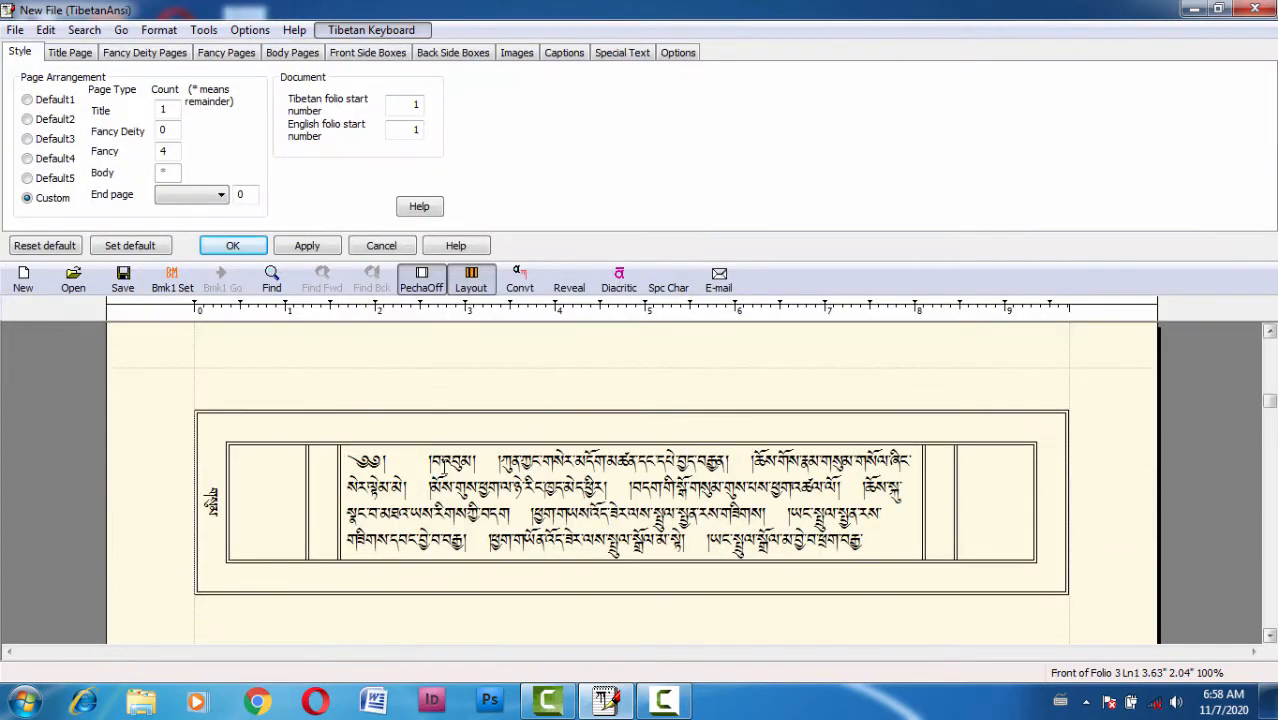
scroll(440, 465, down, 8)
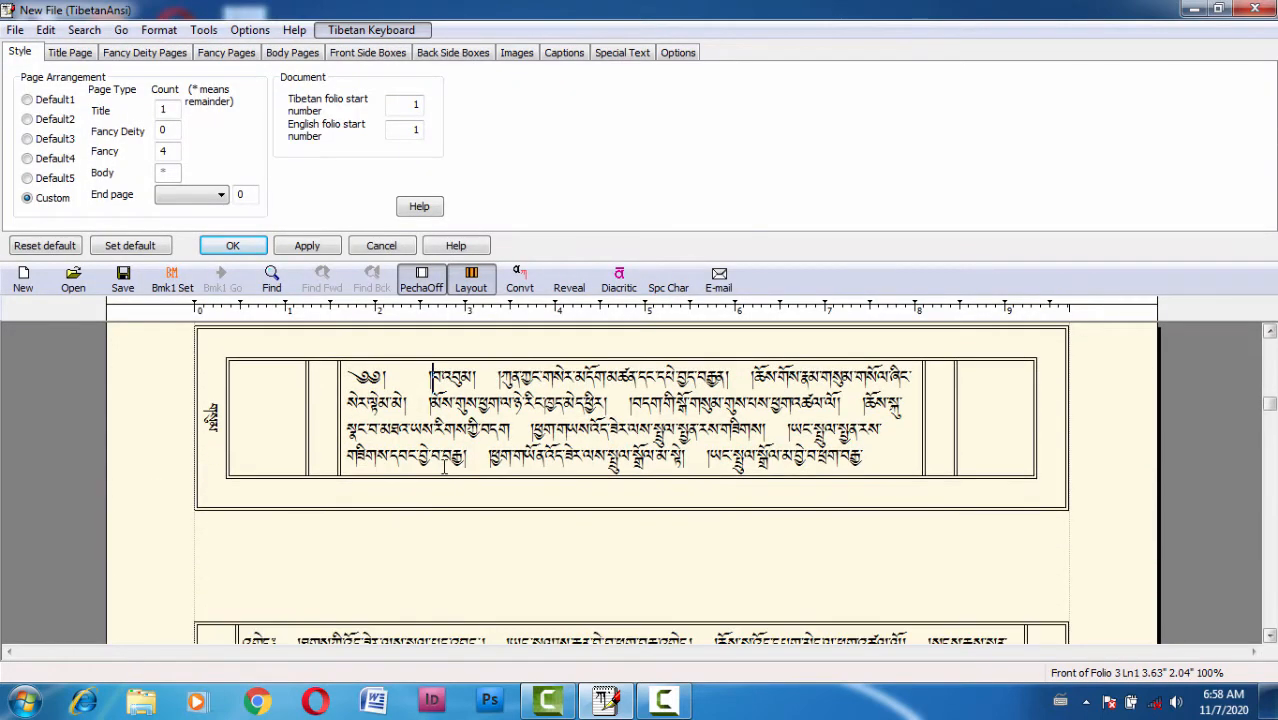
scroll(431, 431, down, 6)
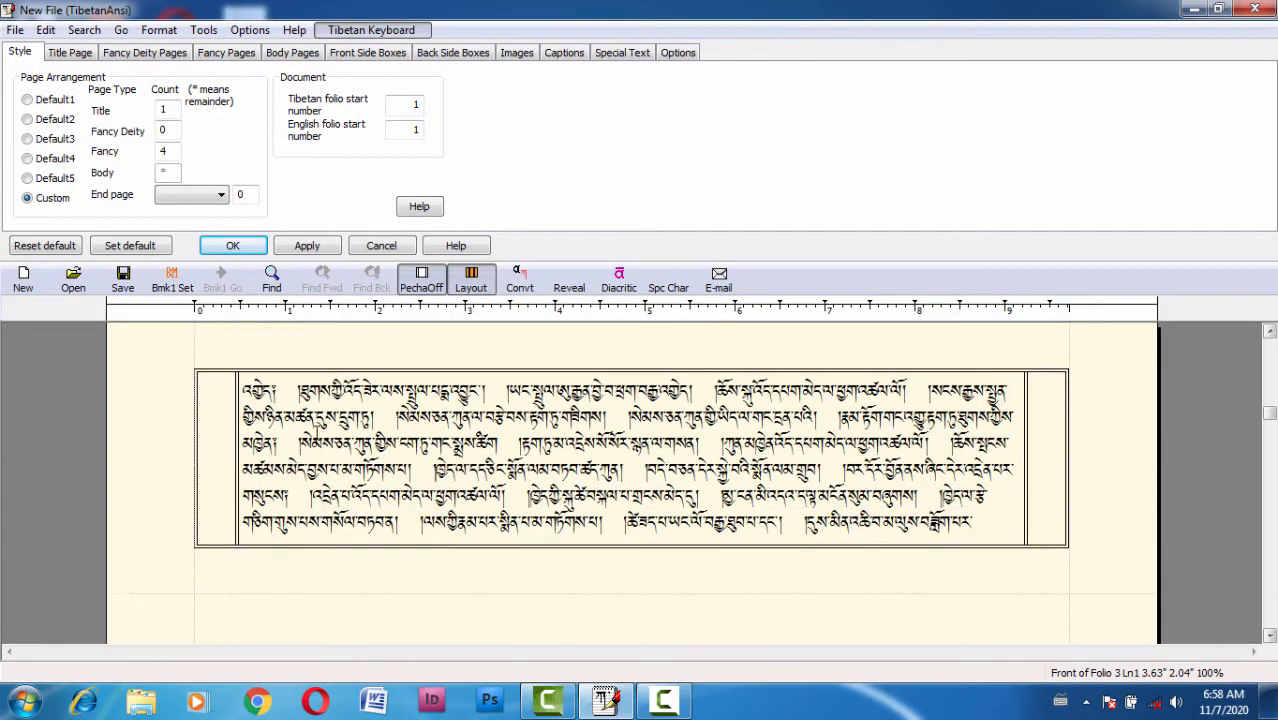
scroll(285, 436, down, 8)
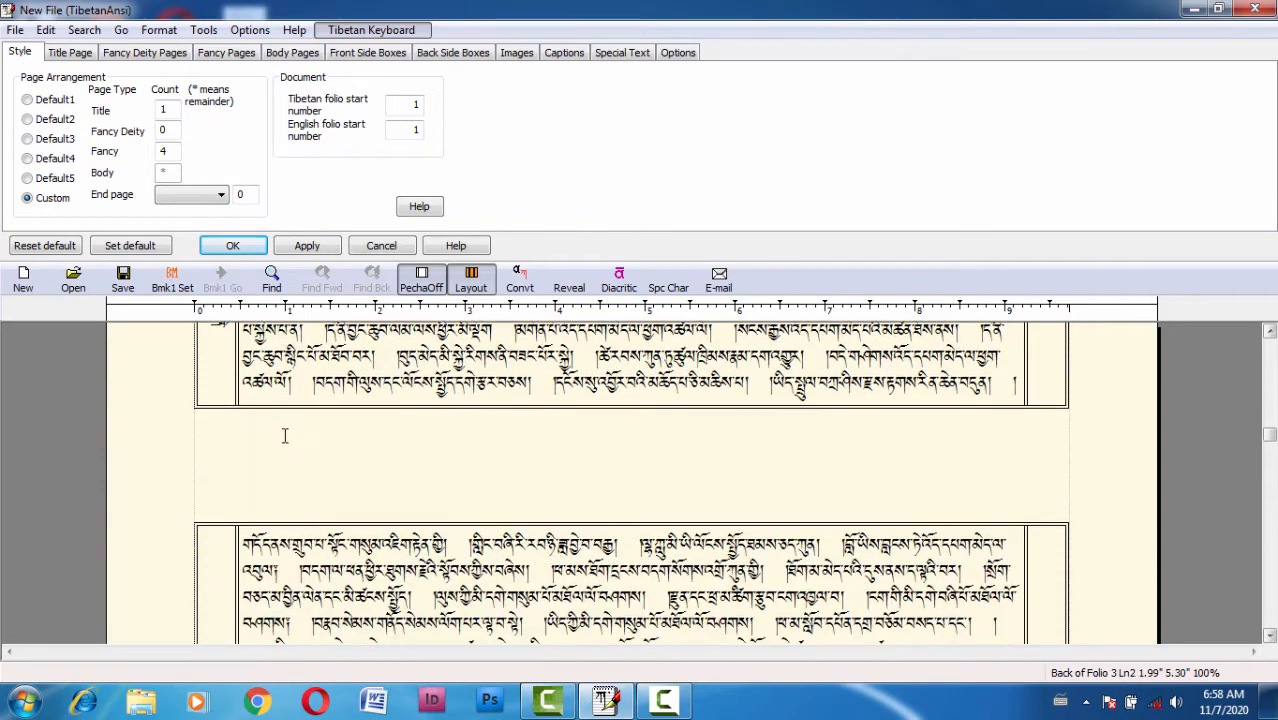
scroll(285, 436, down, 8)
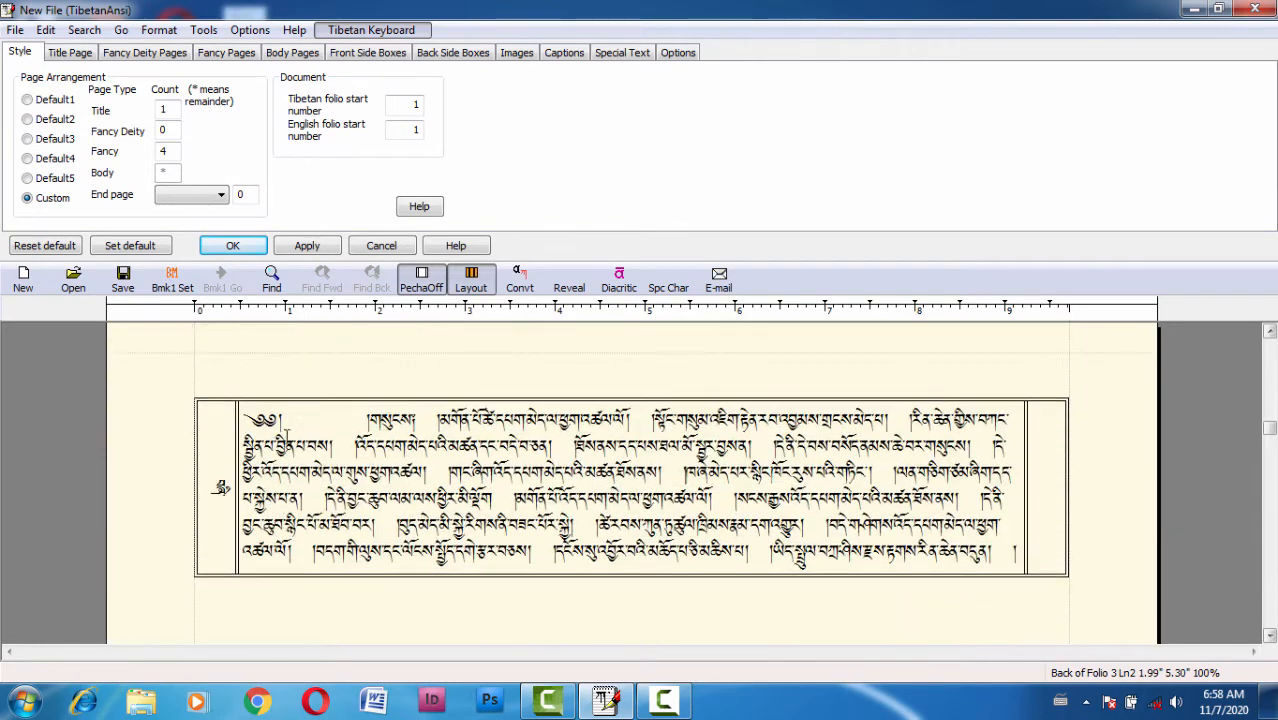
scroll(362, 456, down, 4)
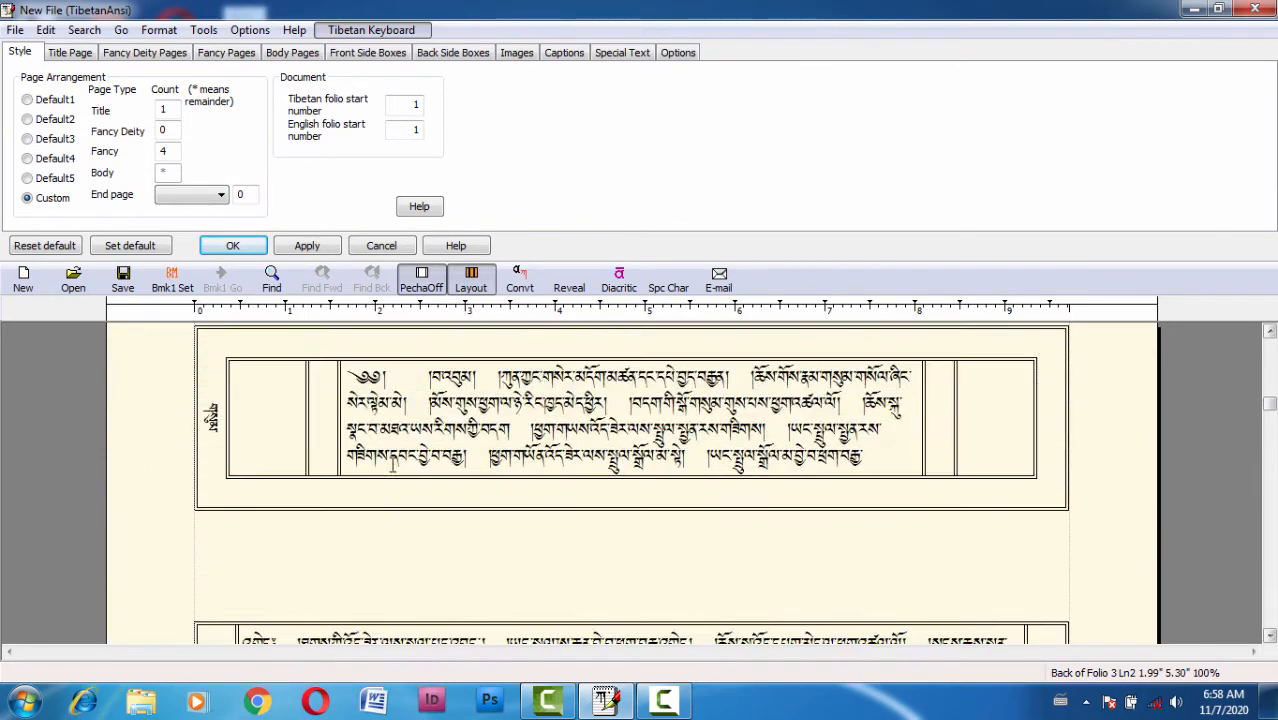
scroll(392, 465, up, 3)
scroll(272, 510, down, 2)
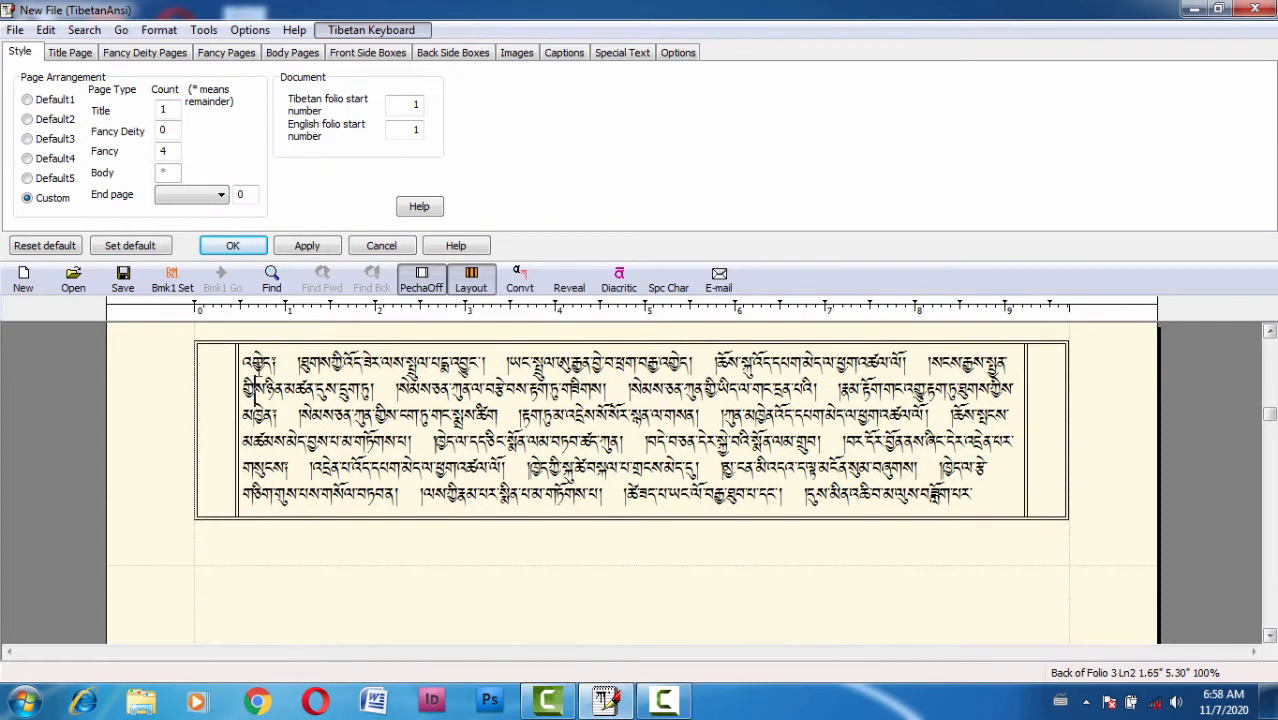
Step: Try five and four total lines of text on the body pages, returning the total to 6
click(292, 56)
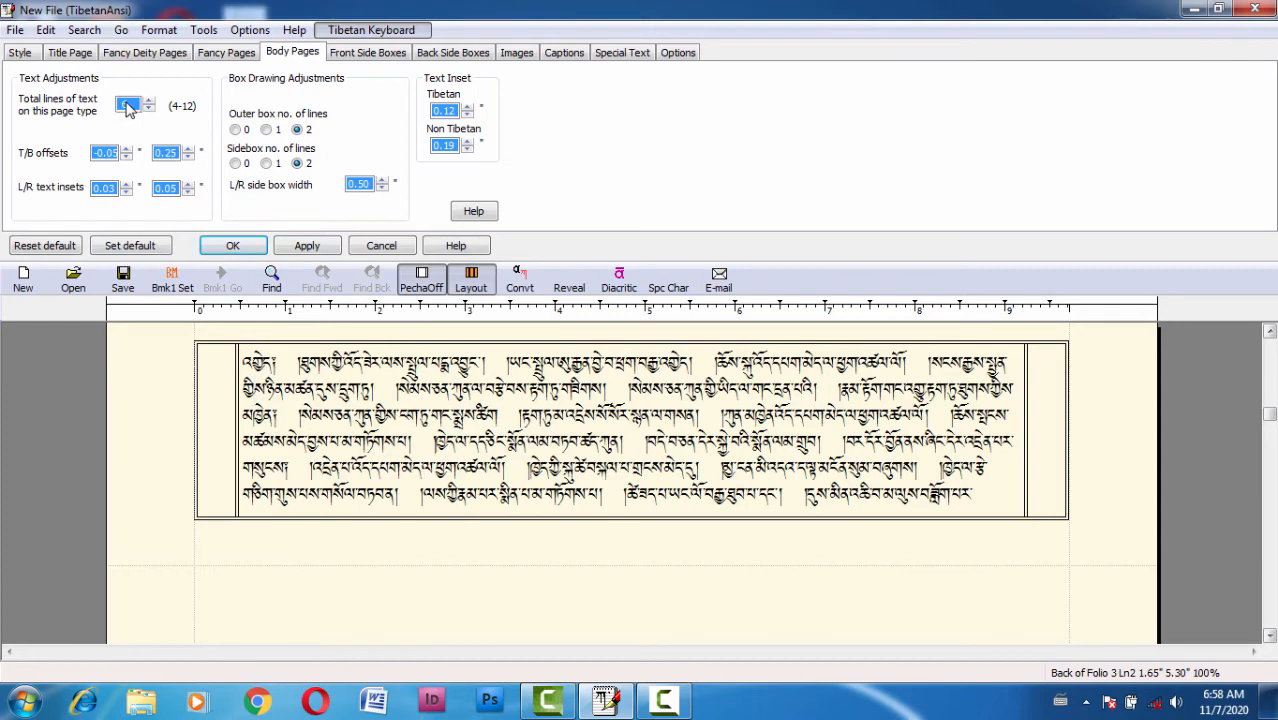
click(149, 109)
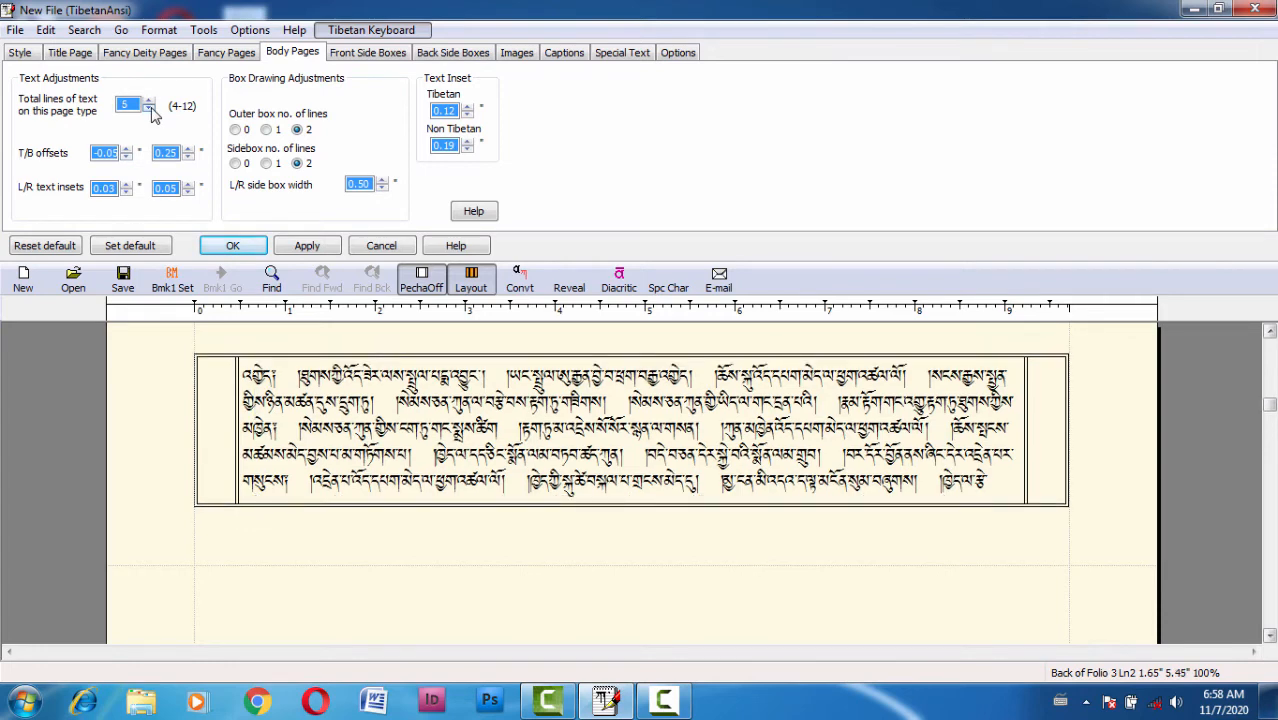
click(149, 109)
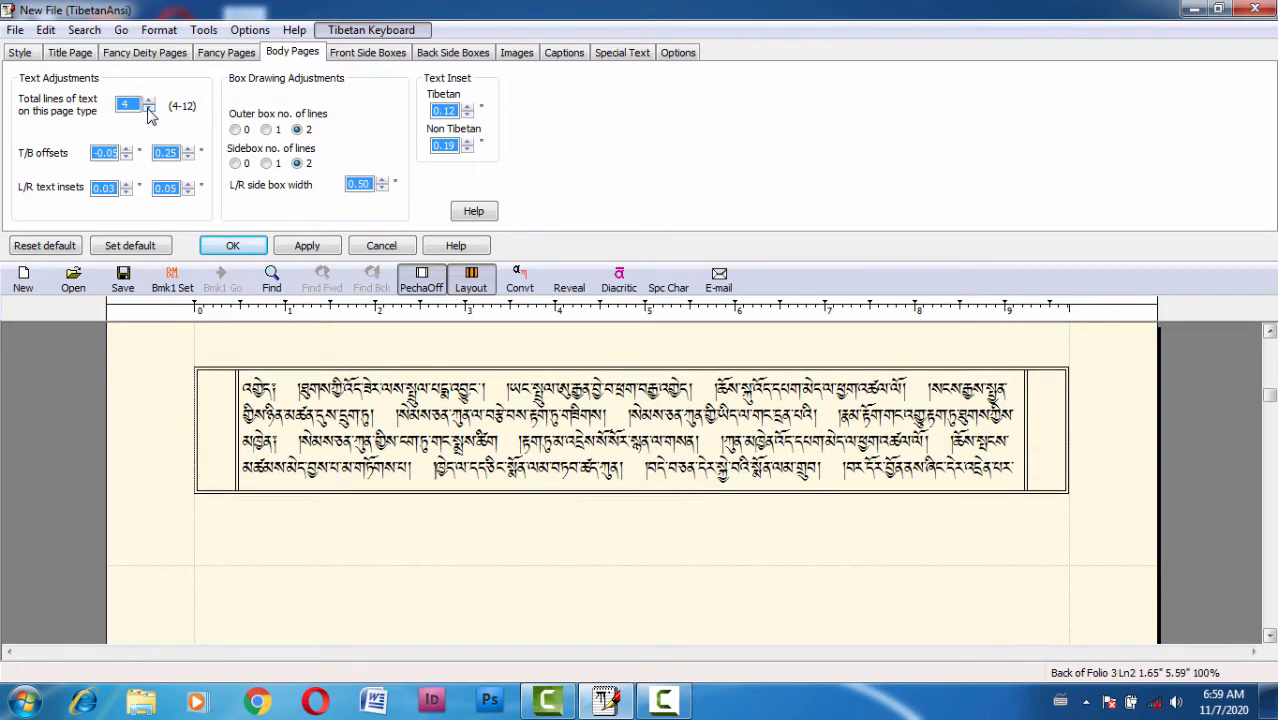
click(149, 101)
click(149, 101)
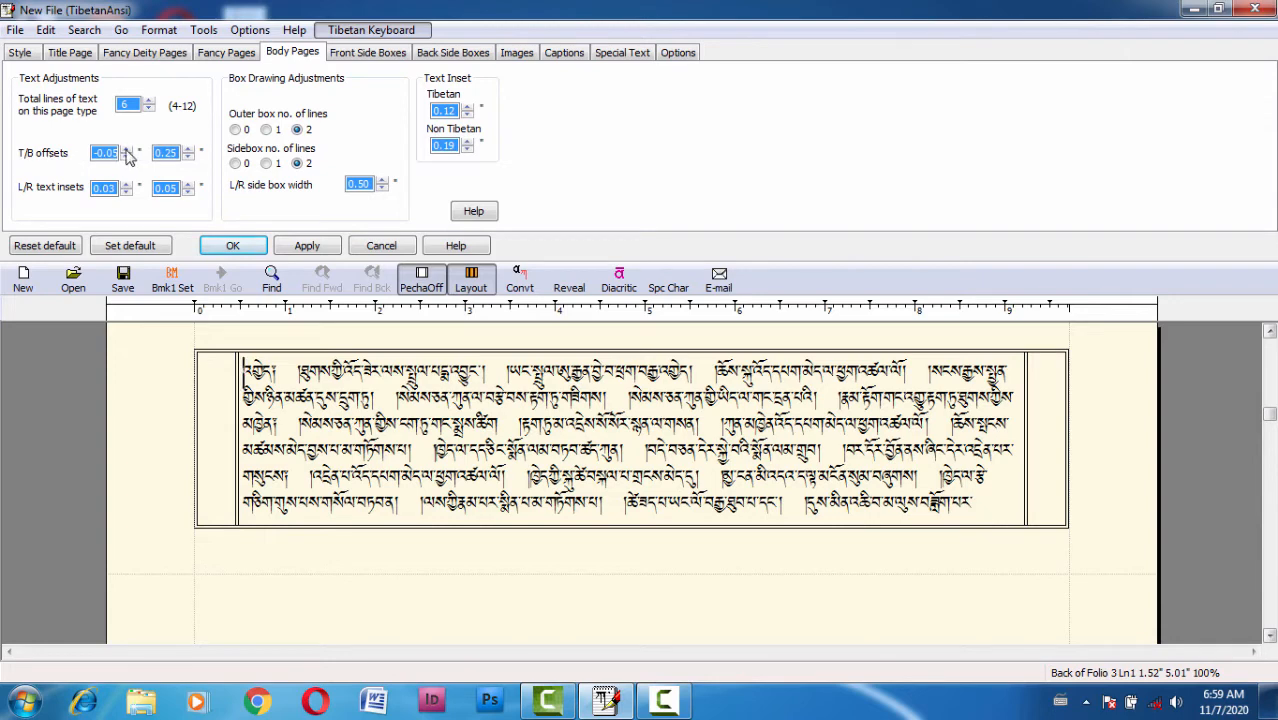
Step: Try a top offset of 0.00 for the body pages, then set it to -0.04
click(127, 151)
click(127, 151)
click(127, 149)
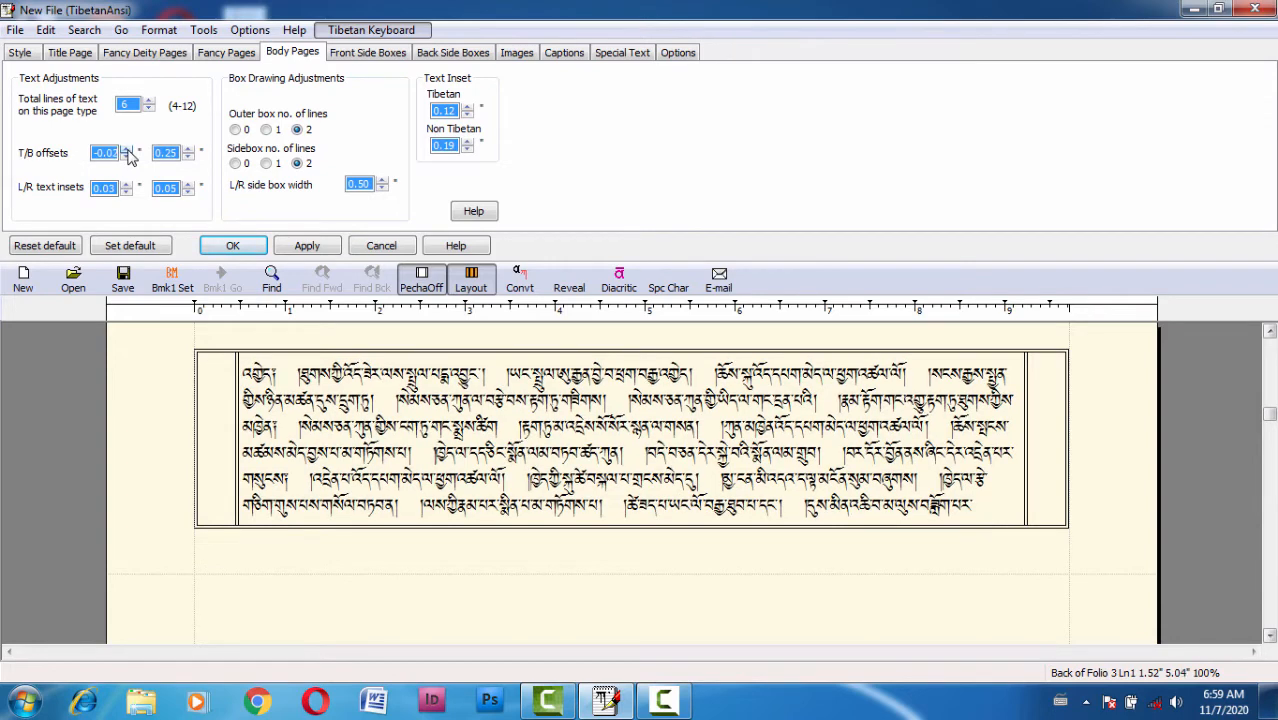
click(127, 149)
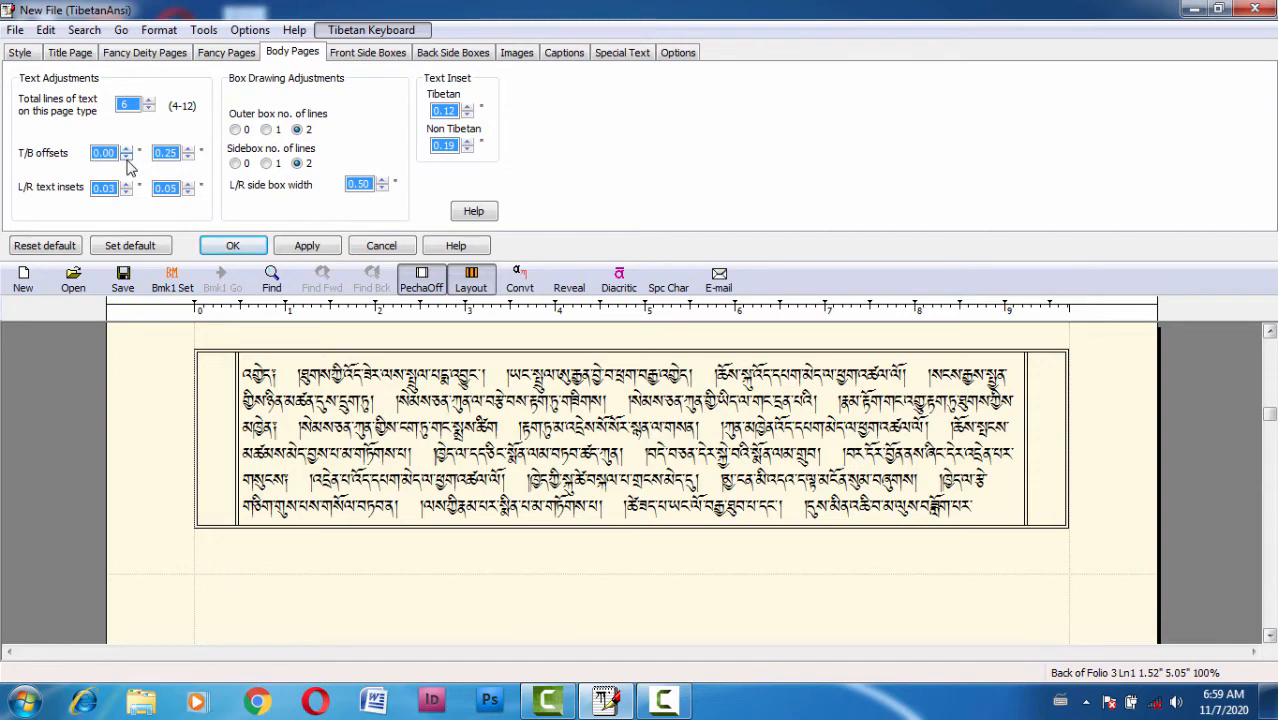
click(127, 158)
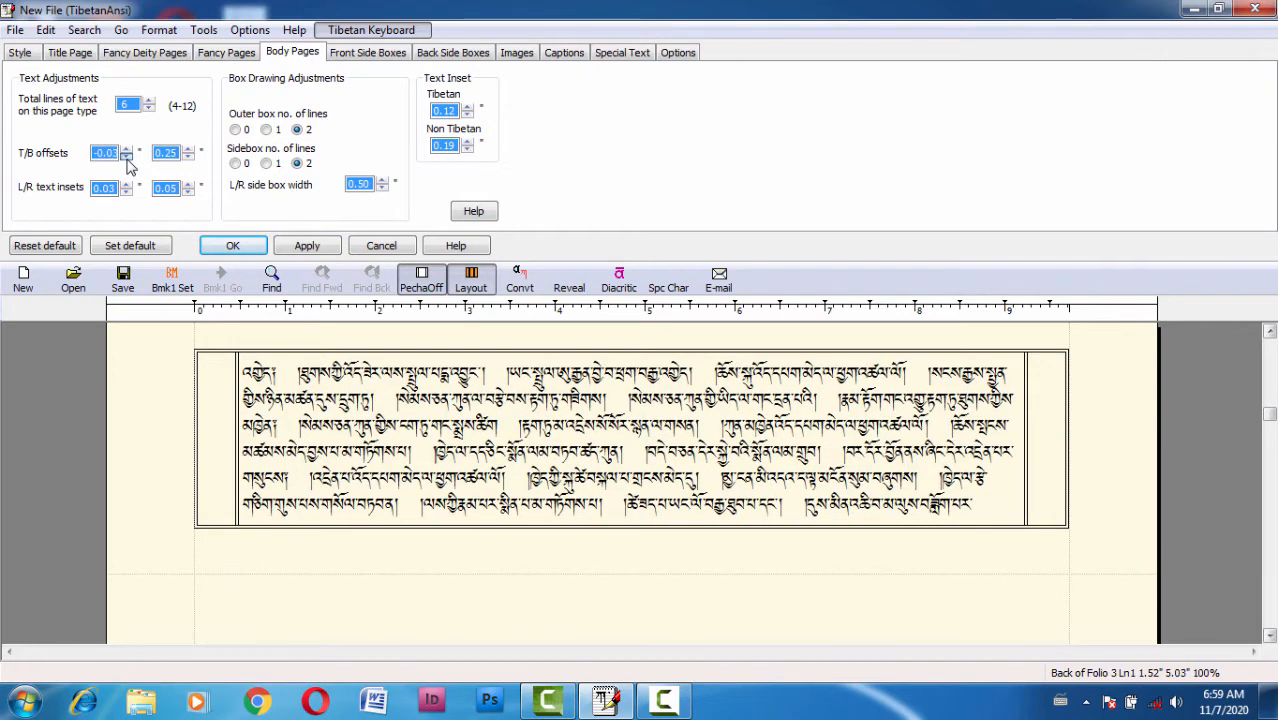
Step: Reduce the body pages' bottom offset to 0.22
click(189, 158)
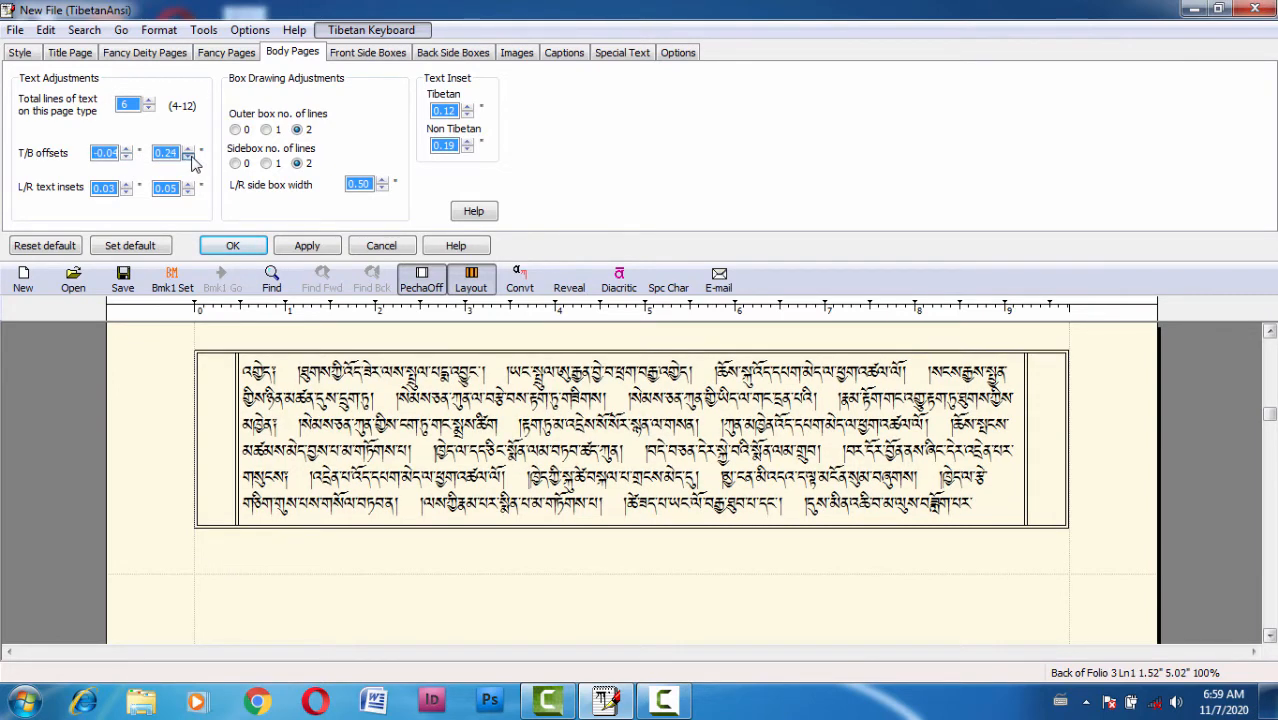
click(189, 158)
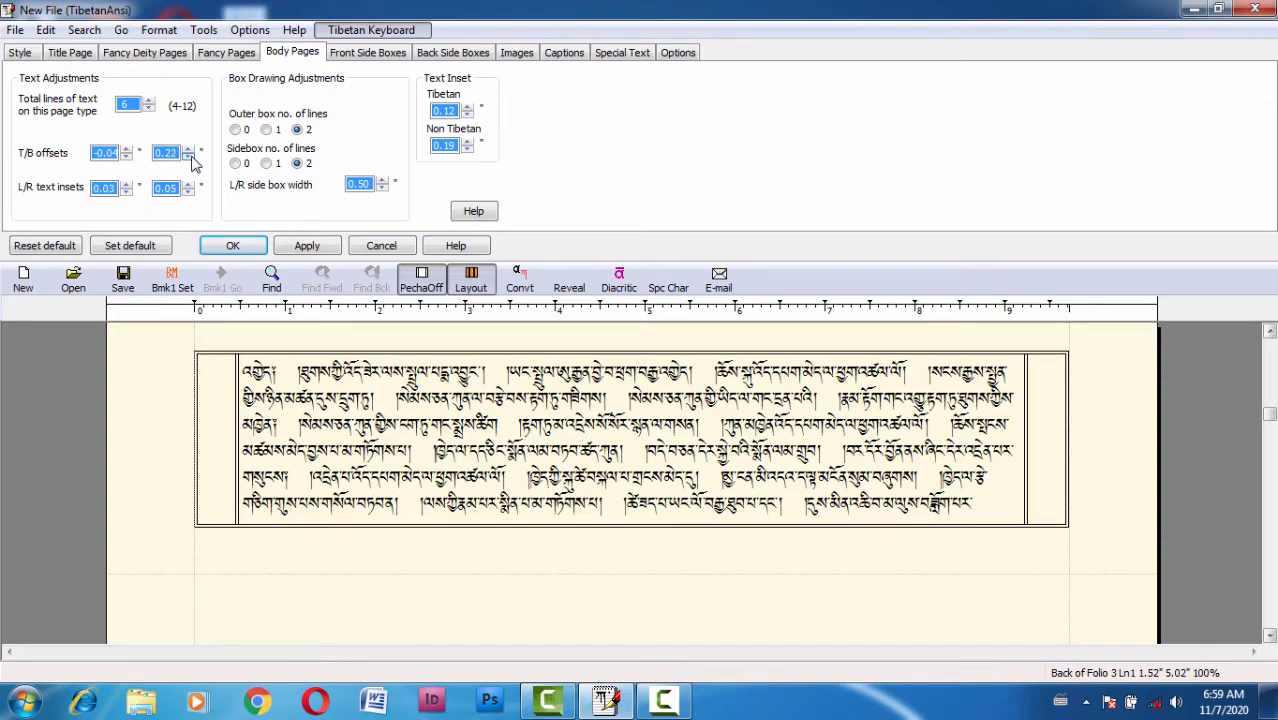
click(188, 149)
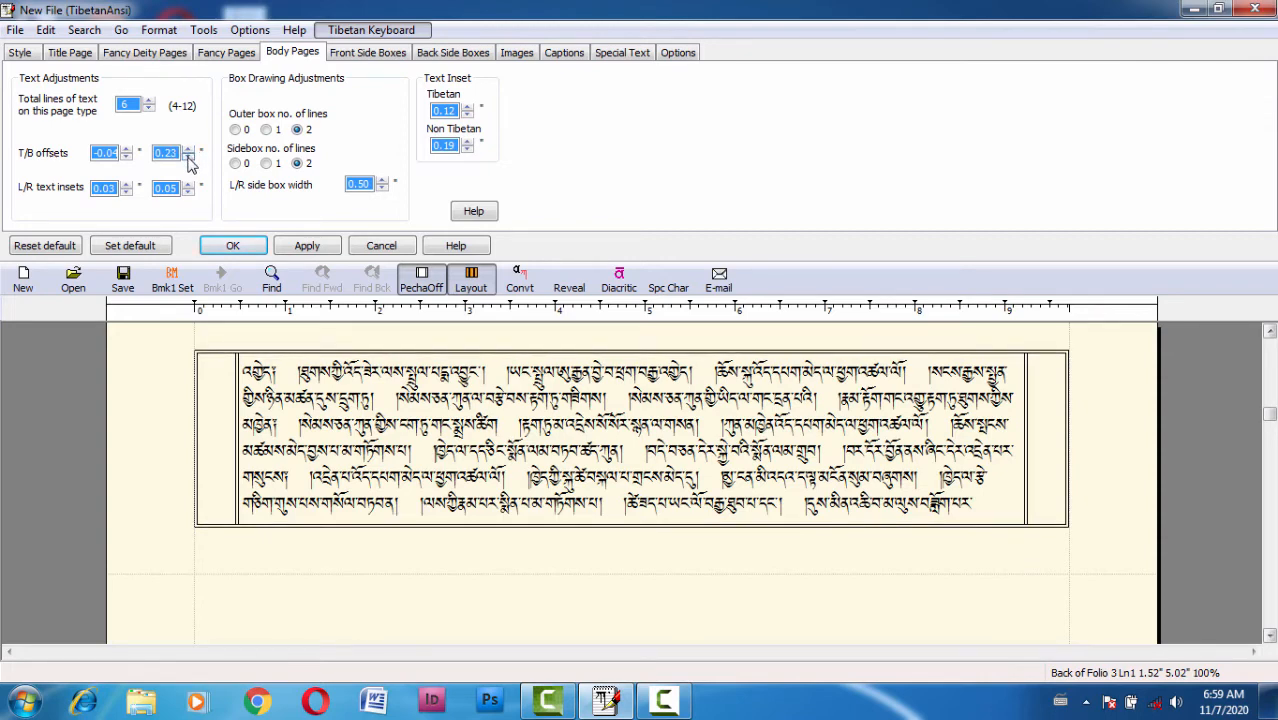
click(187, 158)
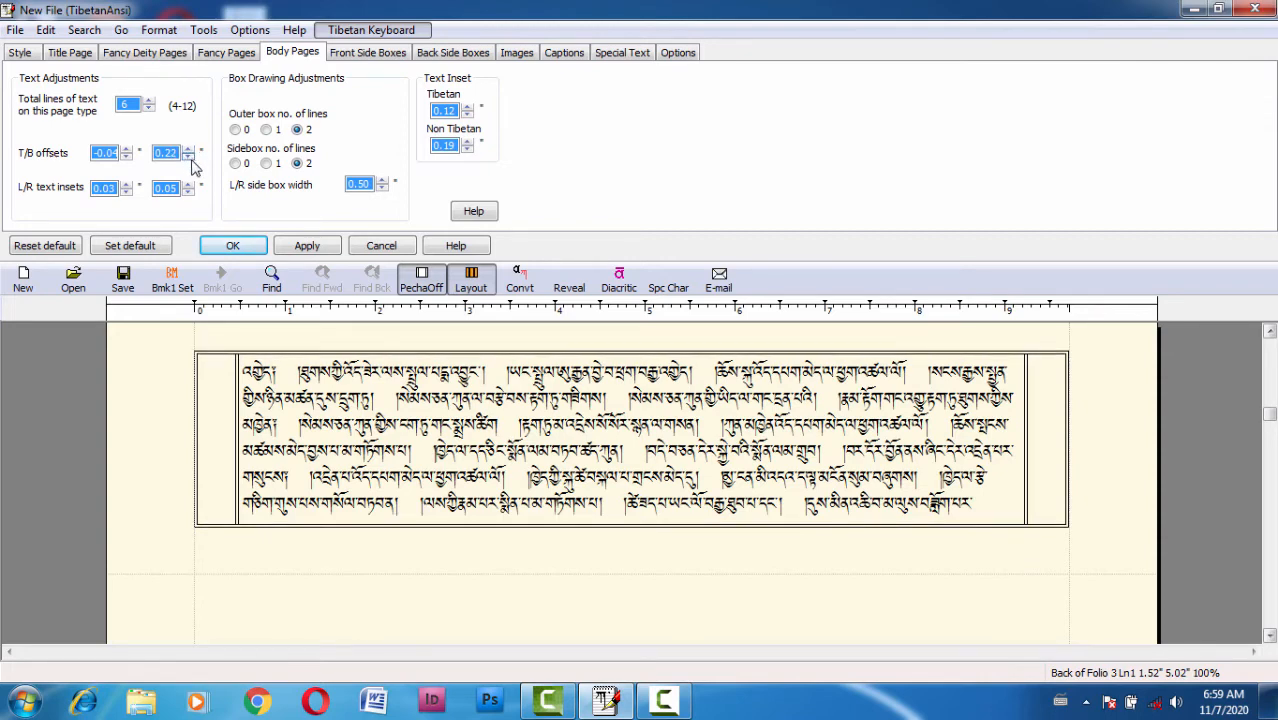
Step: Try a left text inset of 0.05 on the body pages, check folios 3 and 4, and set it to 0.04
click(126, 185)
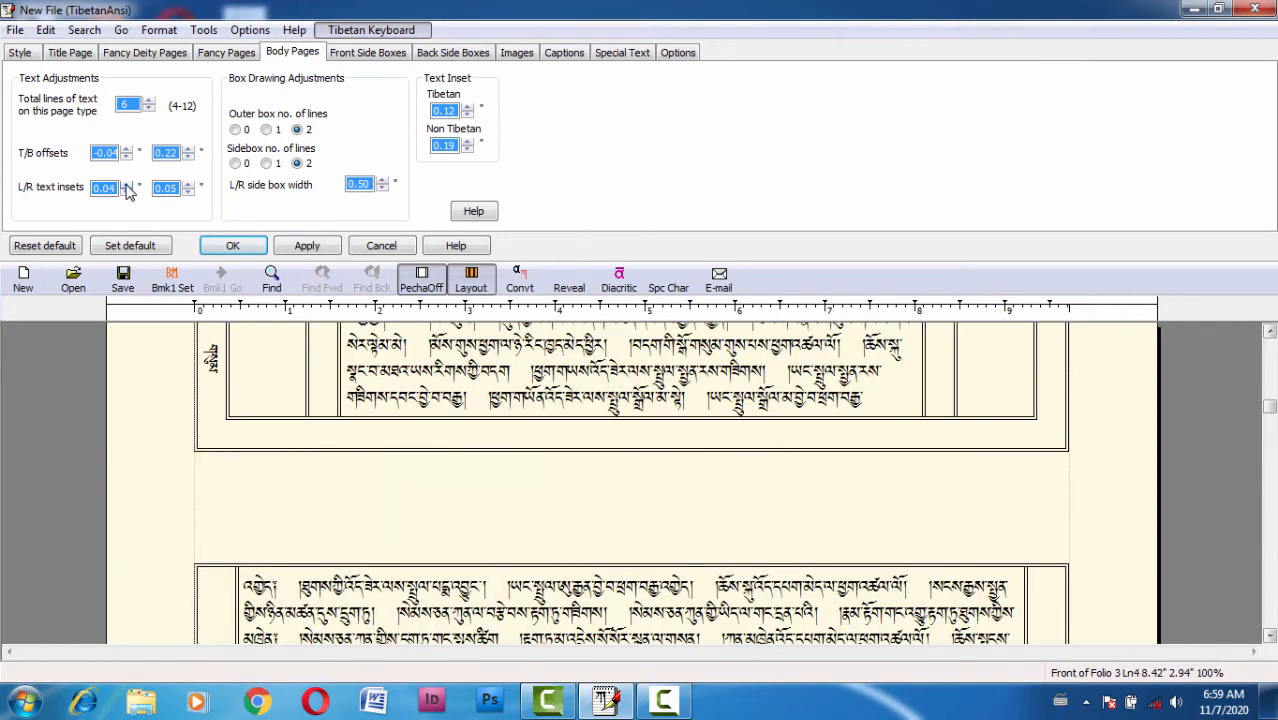
click(302, 576)
scroll(300, 572, down, 8)
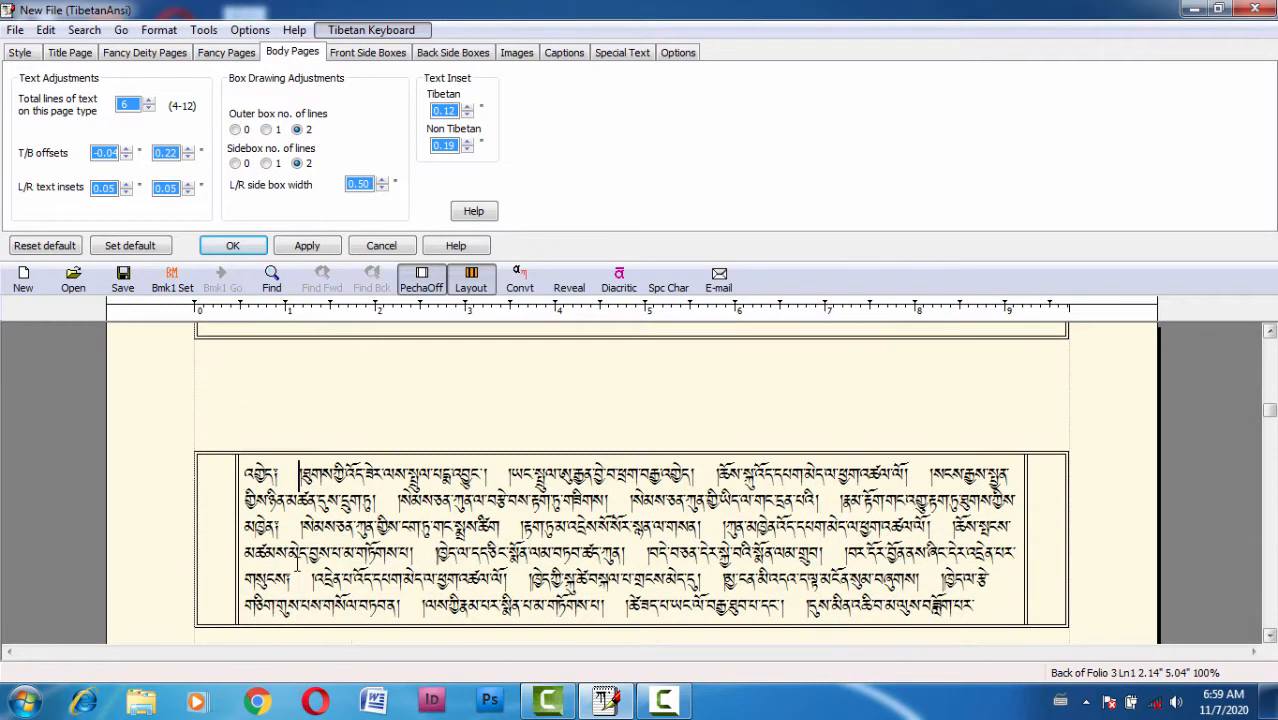
scroll(228, 457, down, 5)
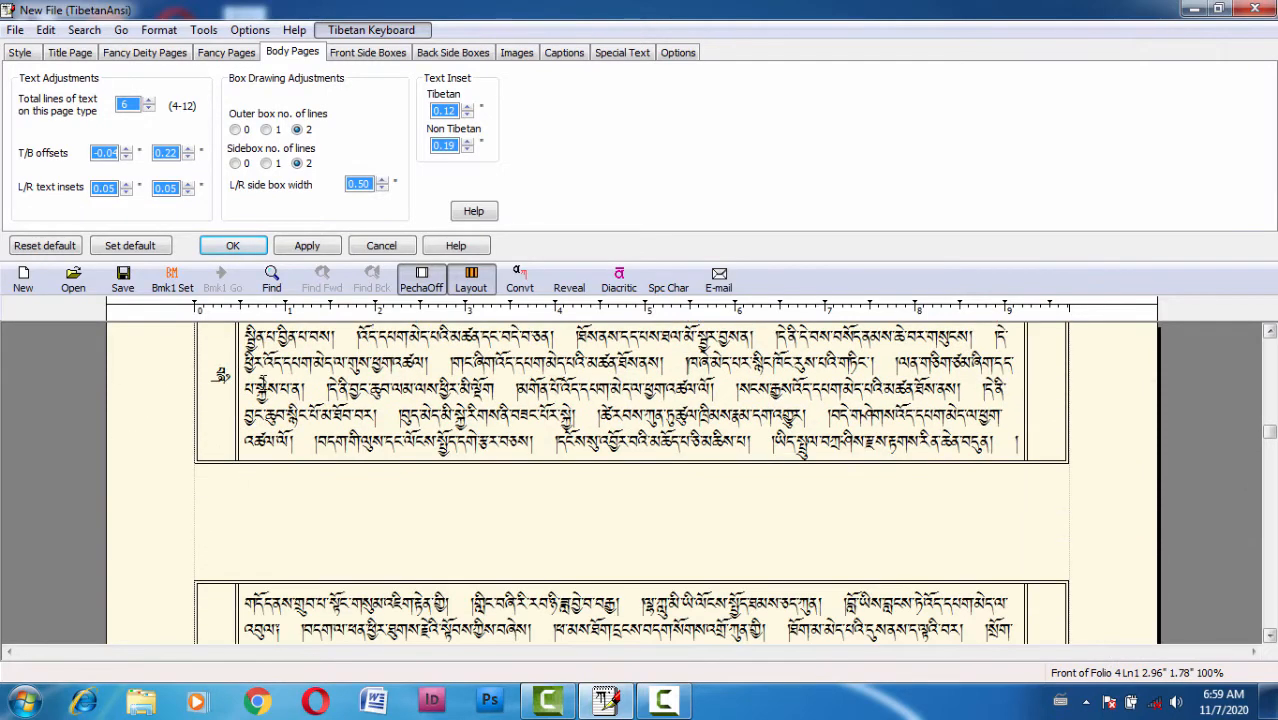
click(266, 388)
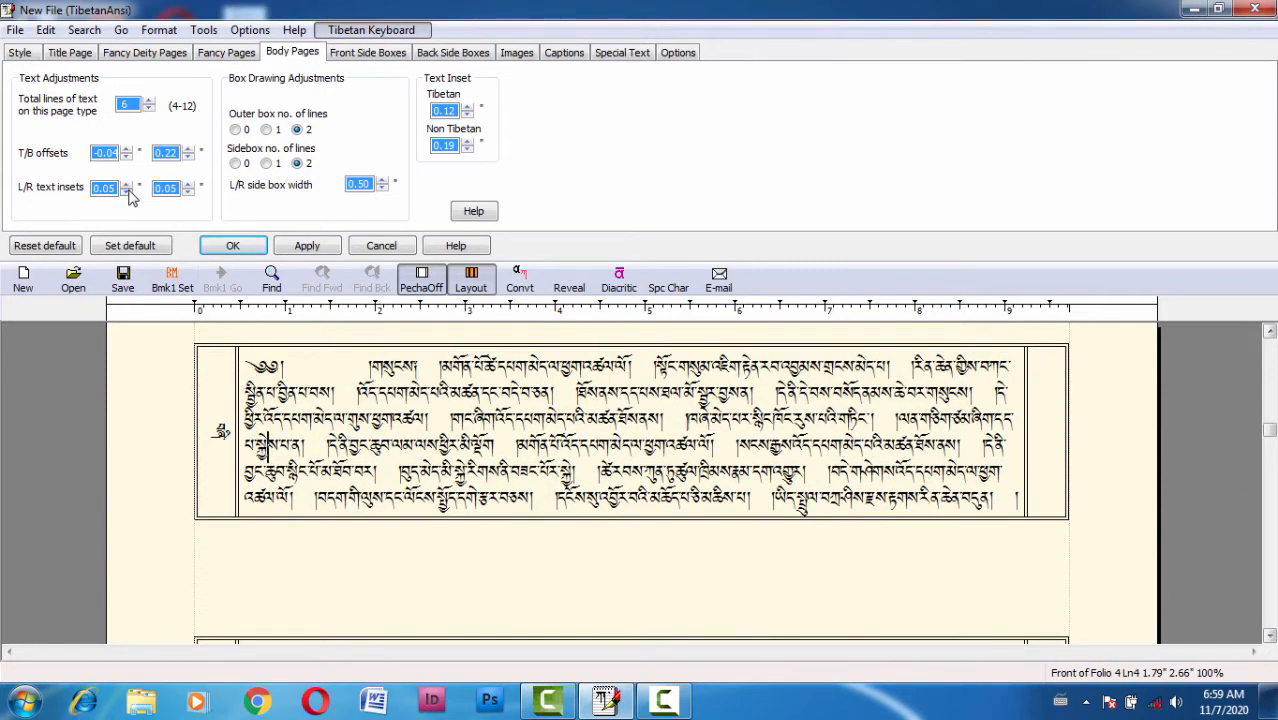
click(126, 192)
click(126, 183)
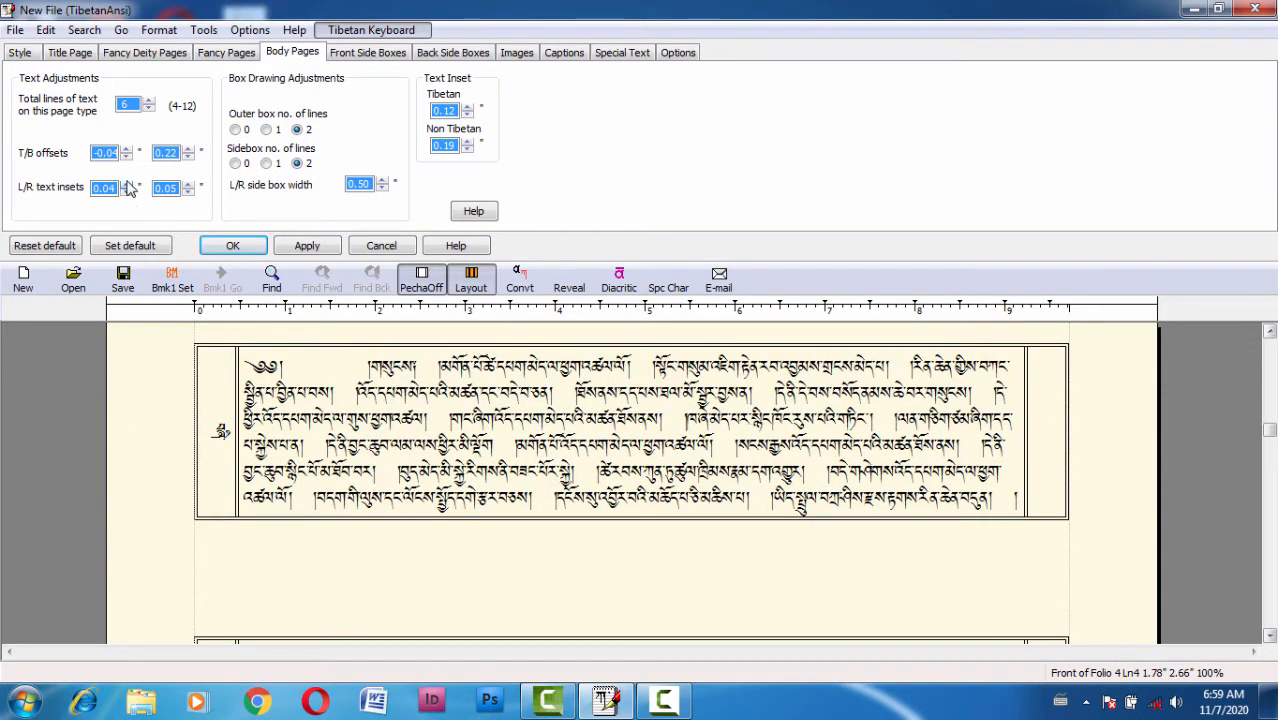
Step: Try left text insets of 0.14 and 0.07 on the body pages, checking the text on folios 3 and 4
key(Up)
key(Up)
key(Up)
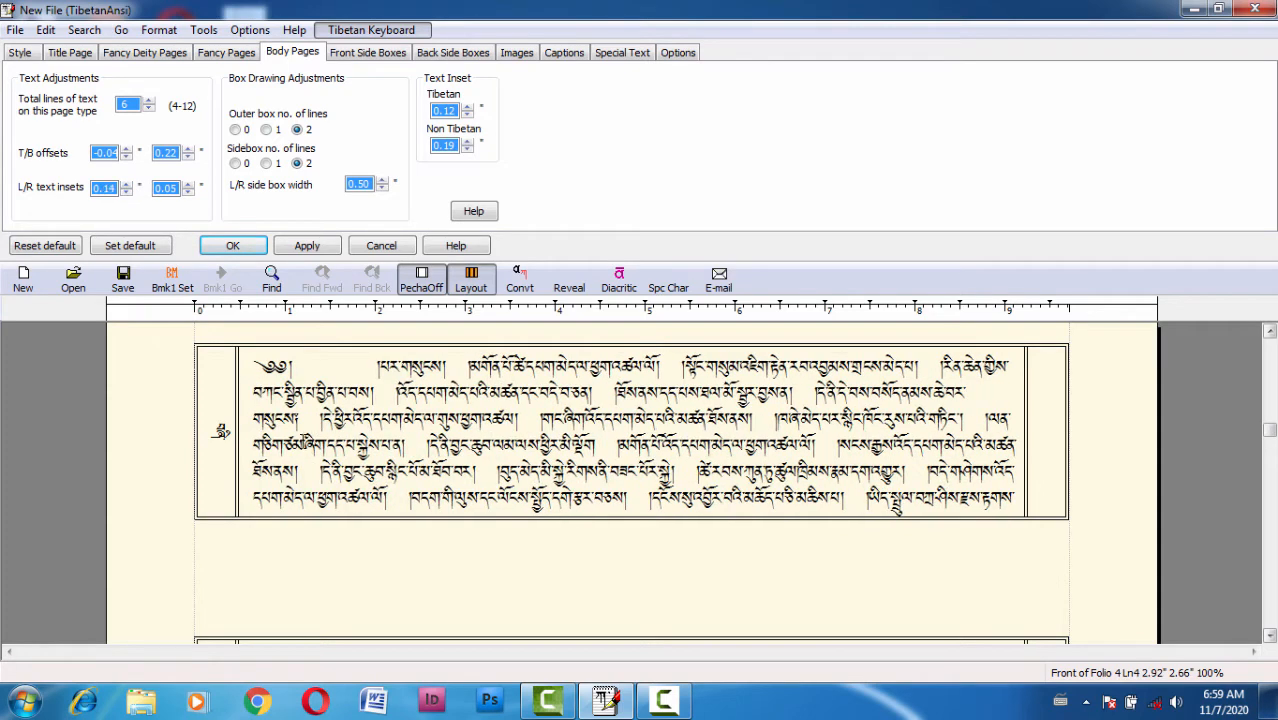
key(Down)
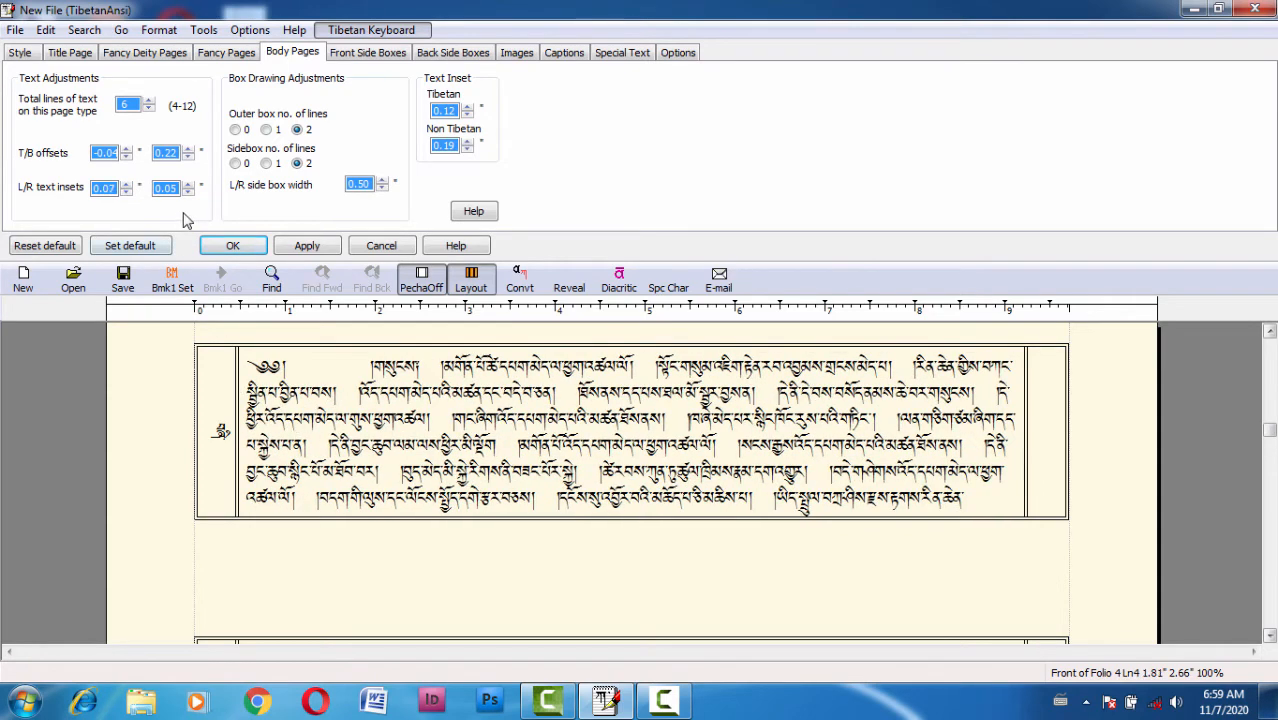
scroll(394, 410, down, 5)
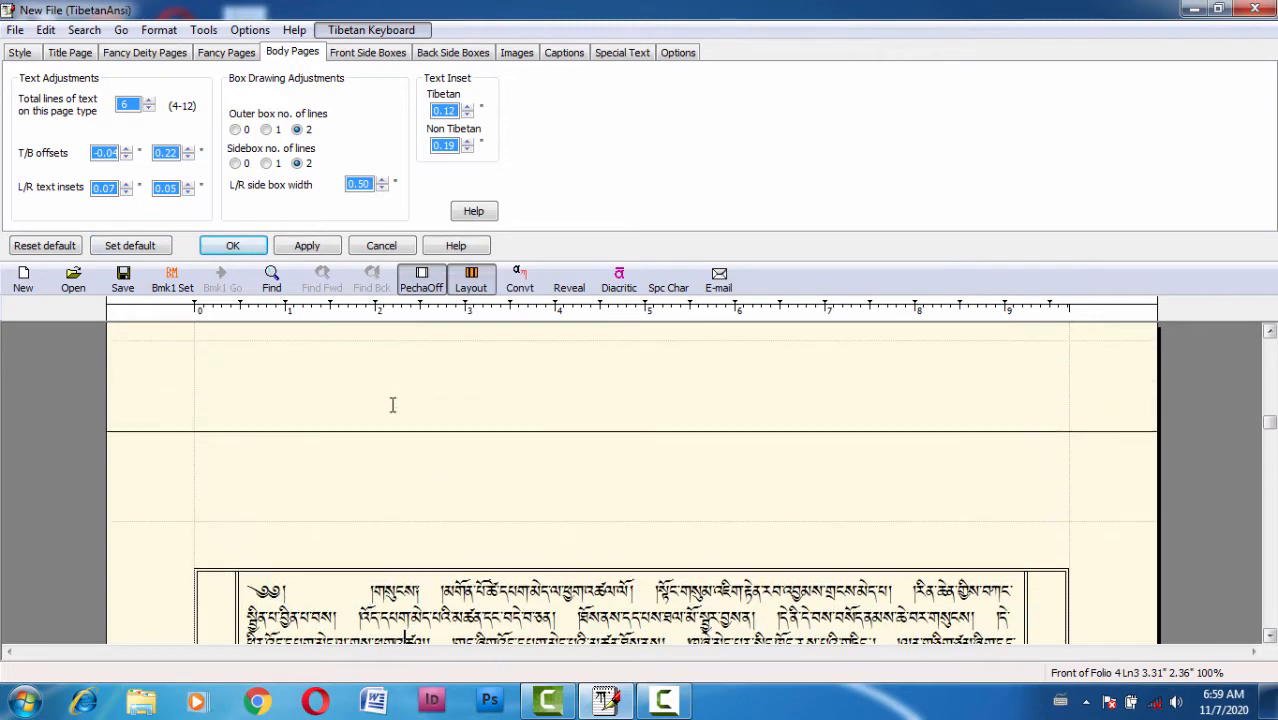
scroll(630, 480, up, 1)
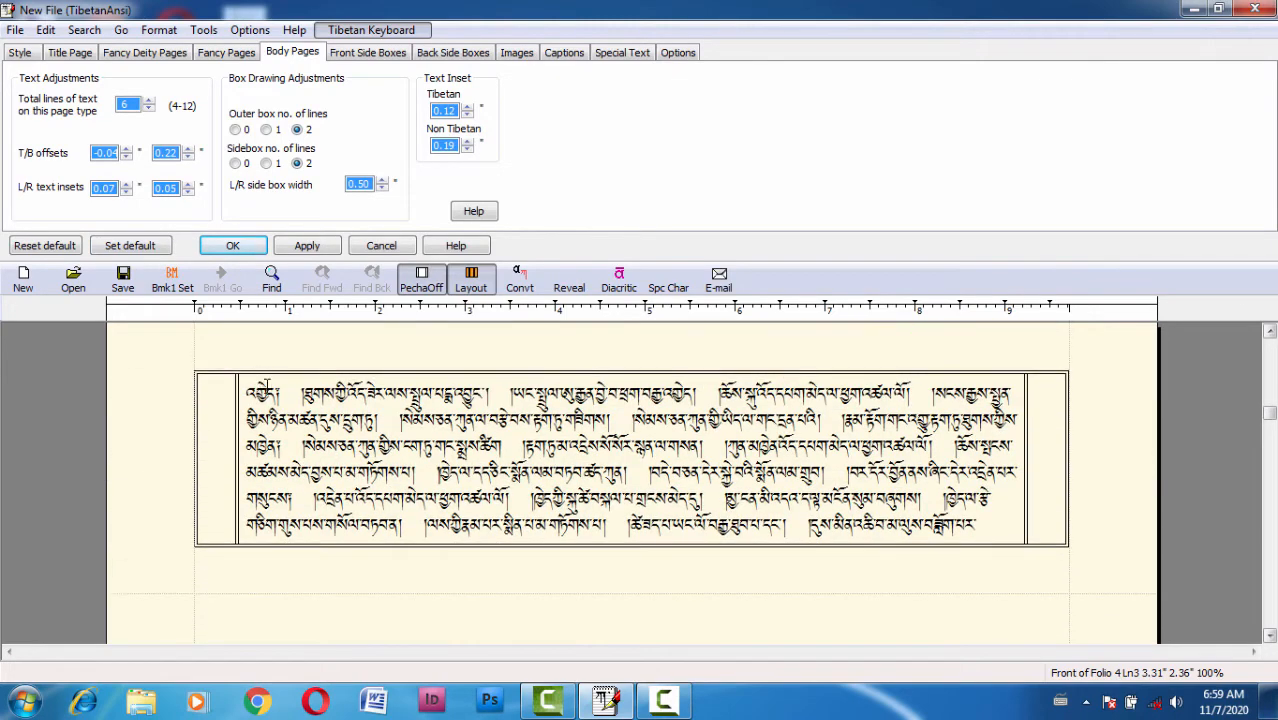
click(249, 390)
scroll(249, 390, up, 1)
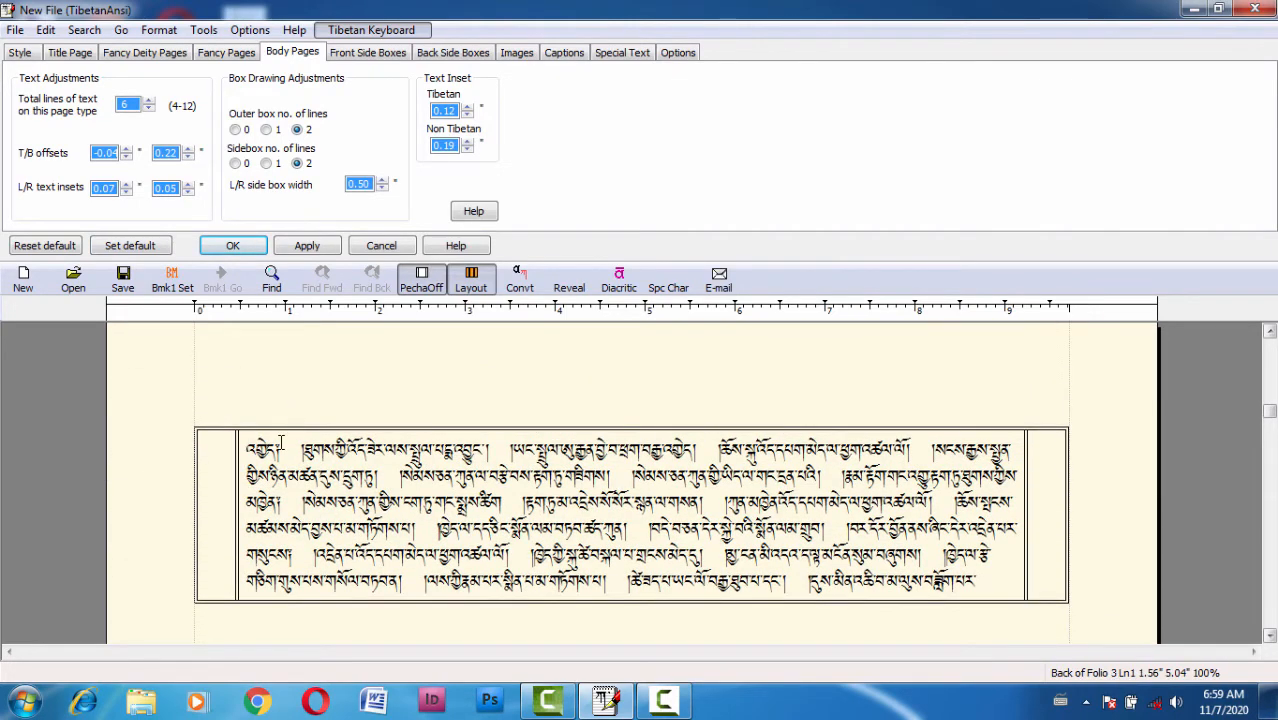
scroll(286, 446, down, 7)
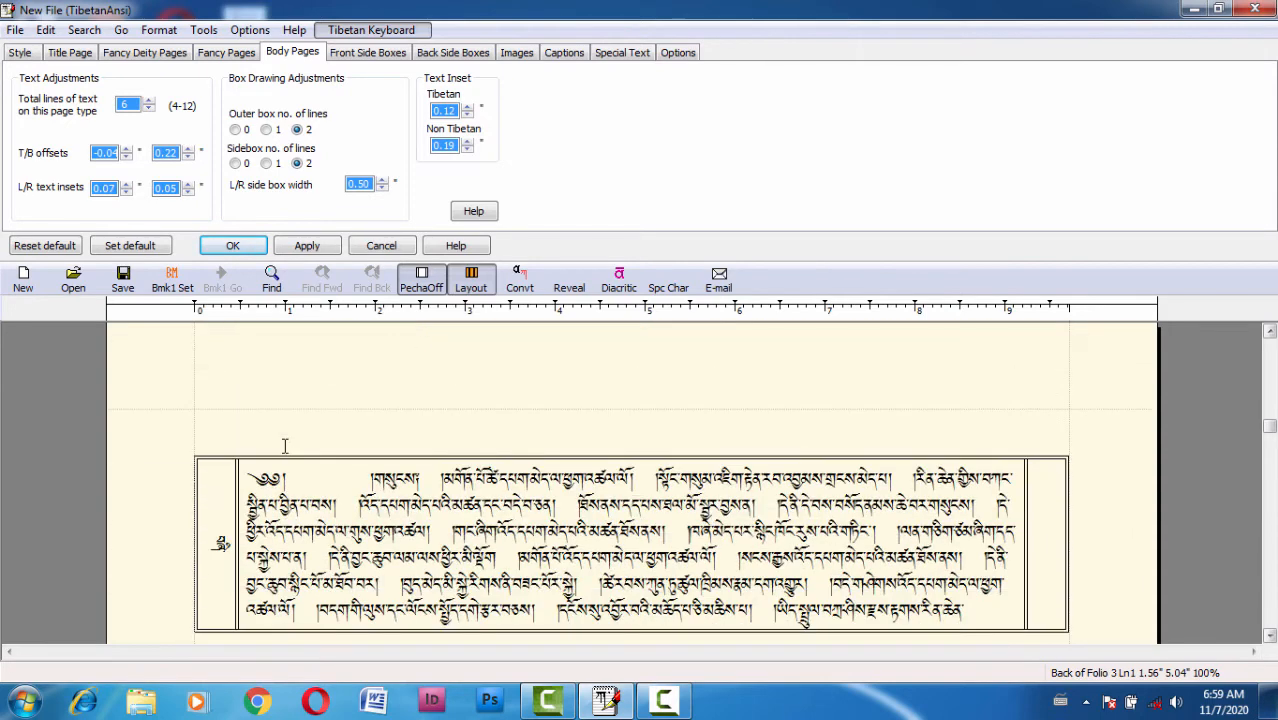
click(378, 367)
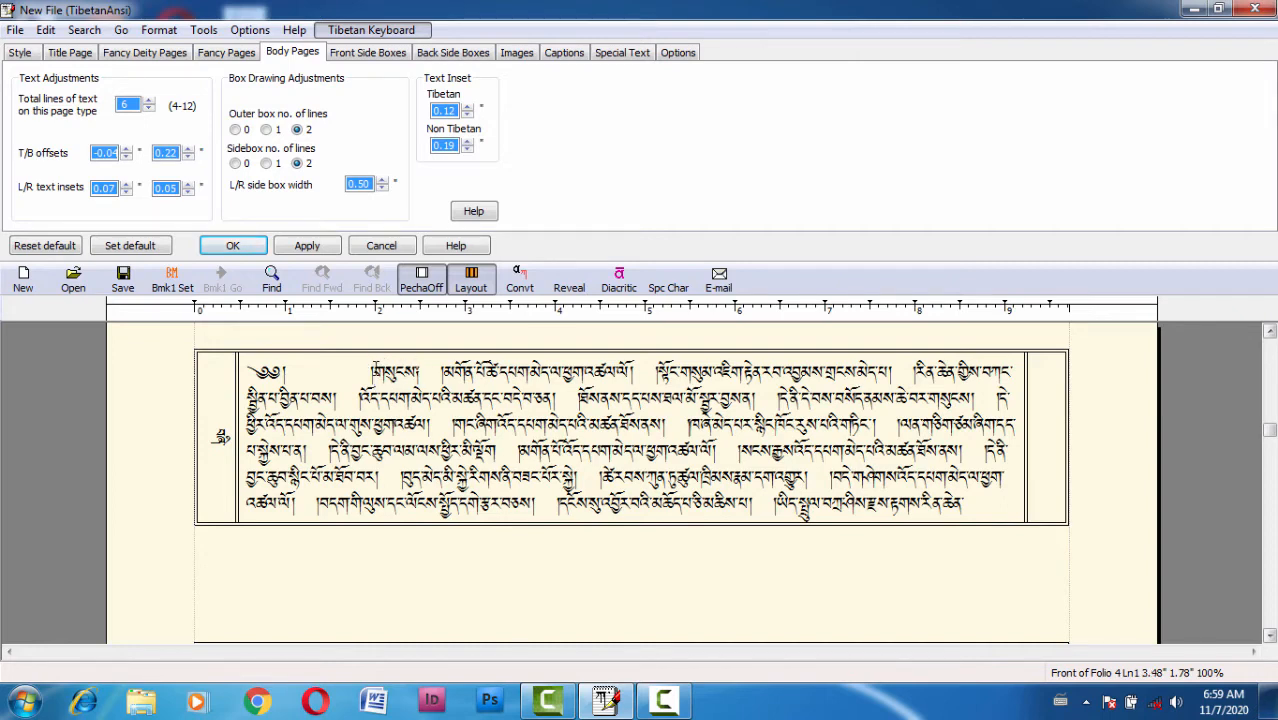
Step: Try left text insets of 0.11 and 0.10 on the body pages, comparing the back of folio 3 with folio 4
click(127, 184)
click(127, 185)
click(127, 185)
click(127, 185)
scroll(248, 363, down, 2)
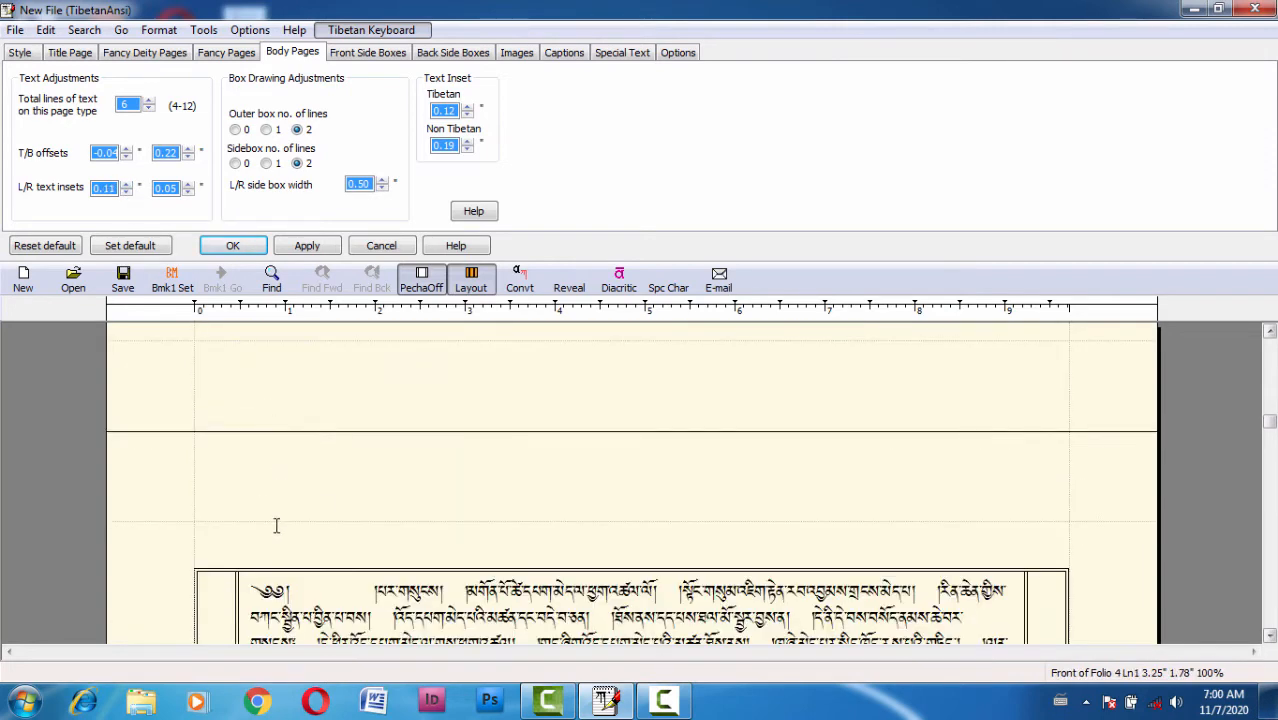
click(278, 368)
scroll(284, 414, up, 2)
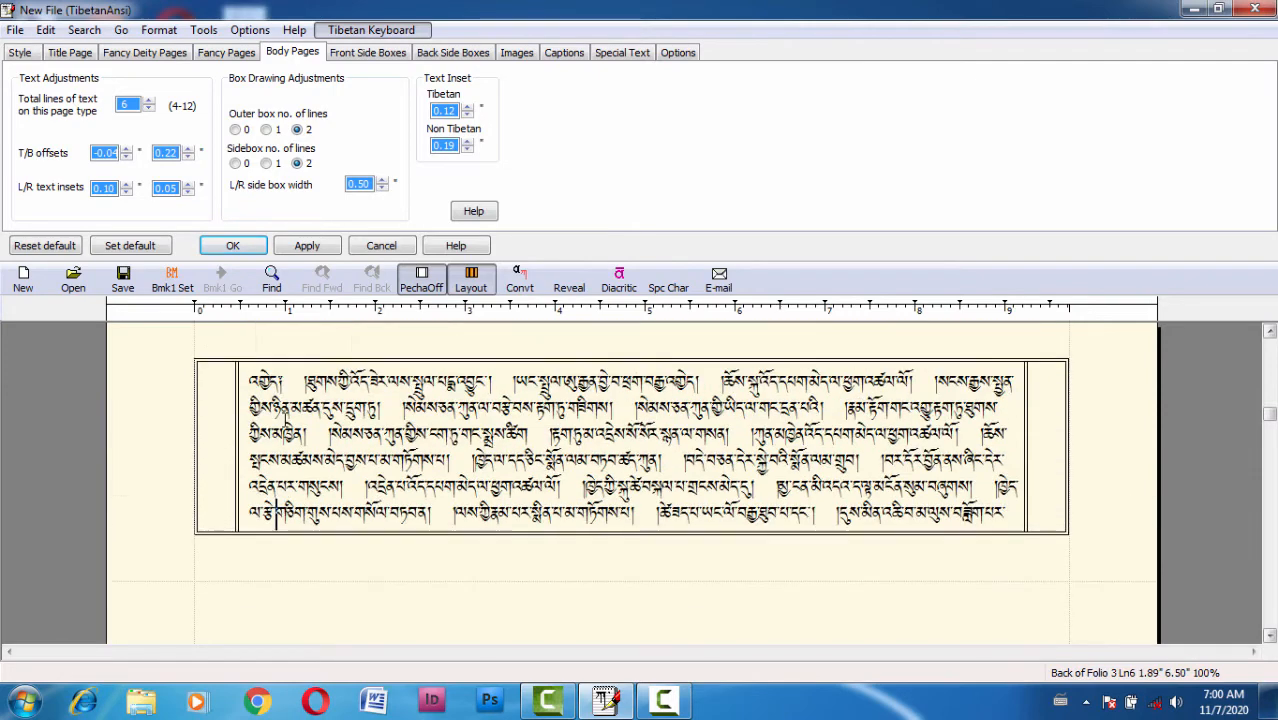
scroll(285, 430, down, 5)
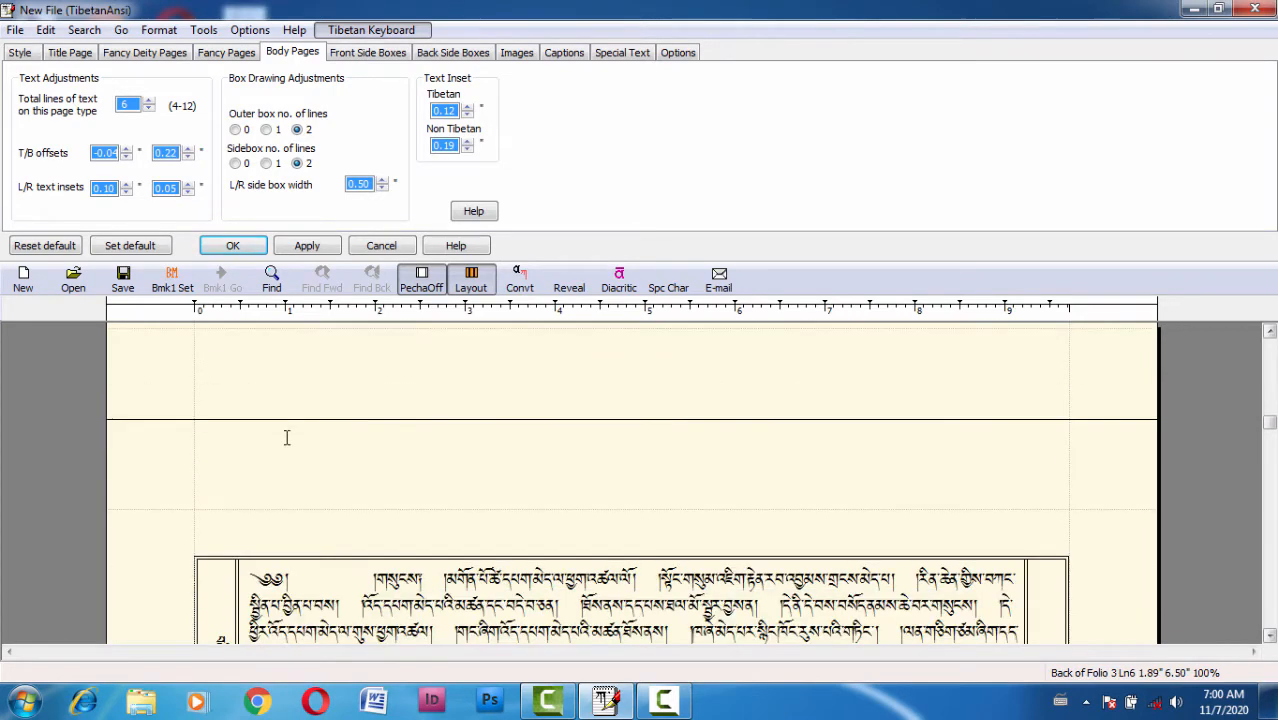
scroll(287, 440, down, 2)
click(286, 465)
Step: Try a left text inset of 0.12 on the body pages, then set it to 0.06
click(126, 184)
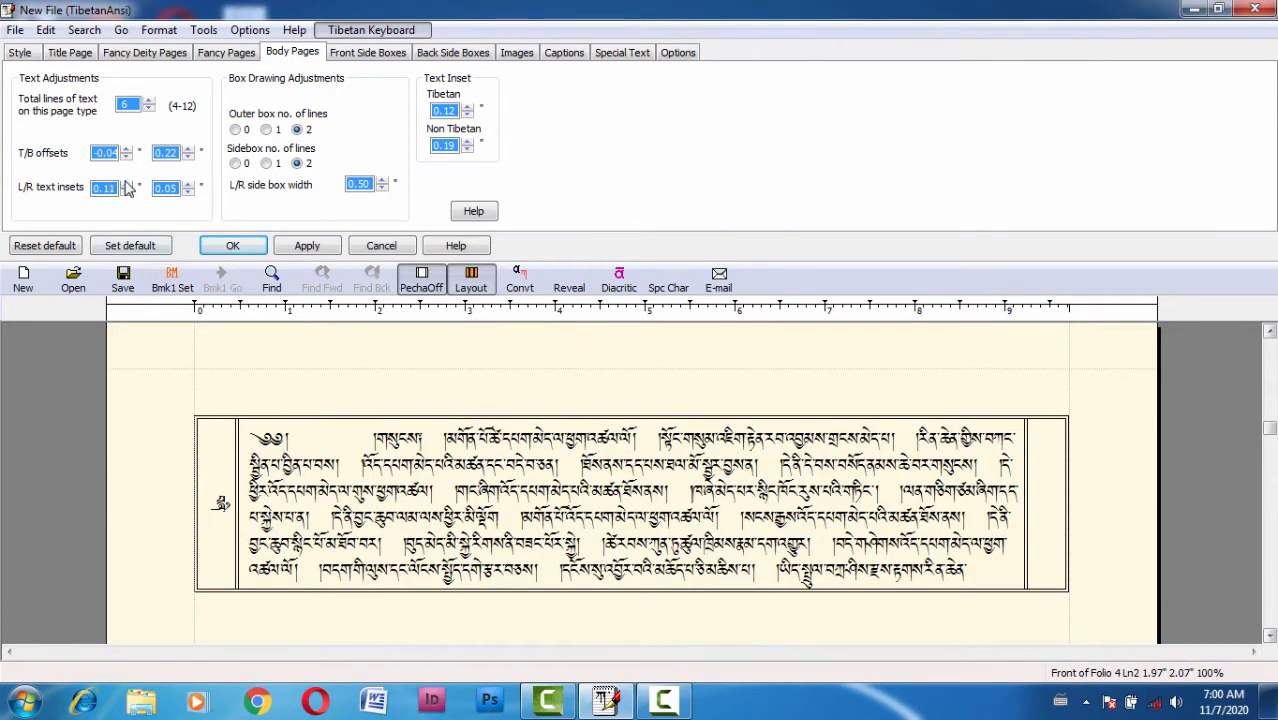
click(127, 192)
click(127, 192)
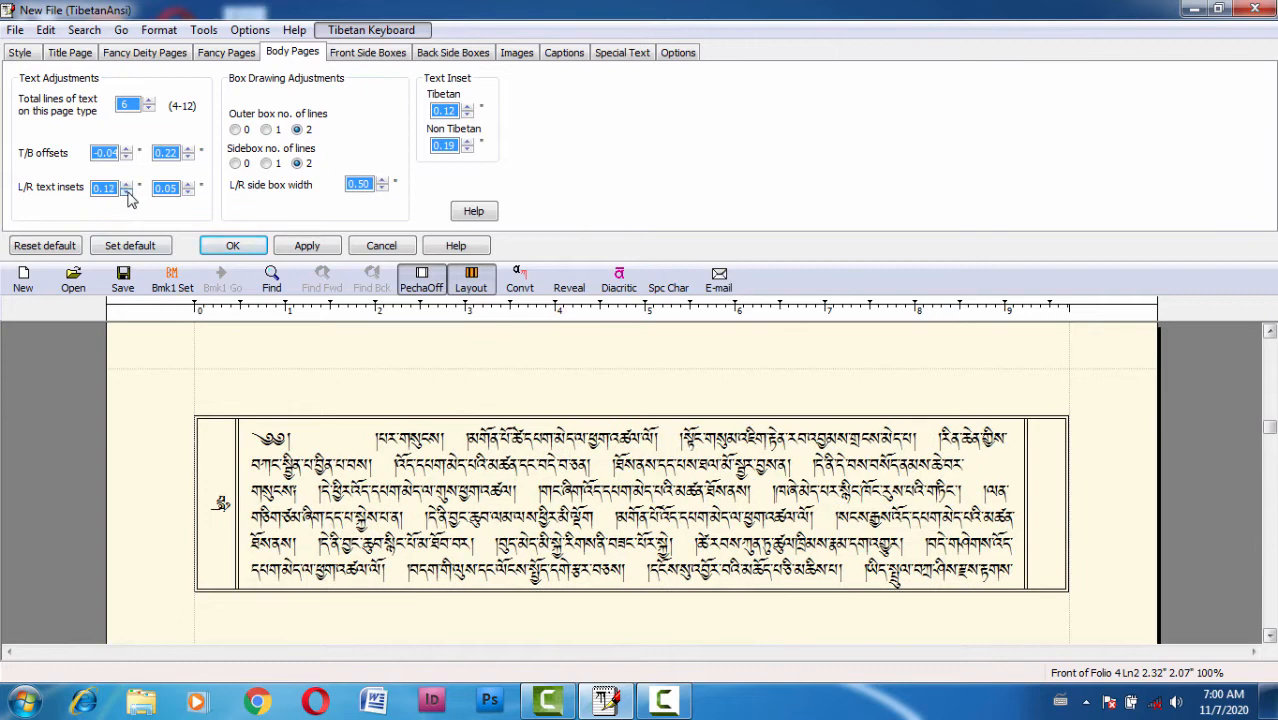
click(127, 192)
click(127, 192)
click(127, 192)
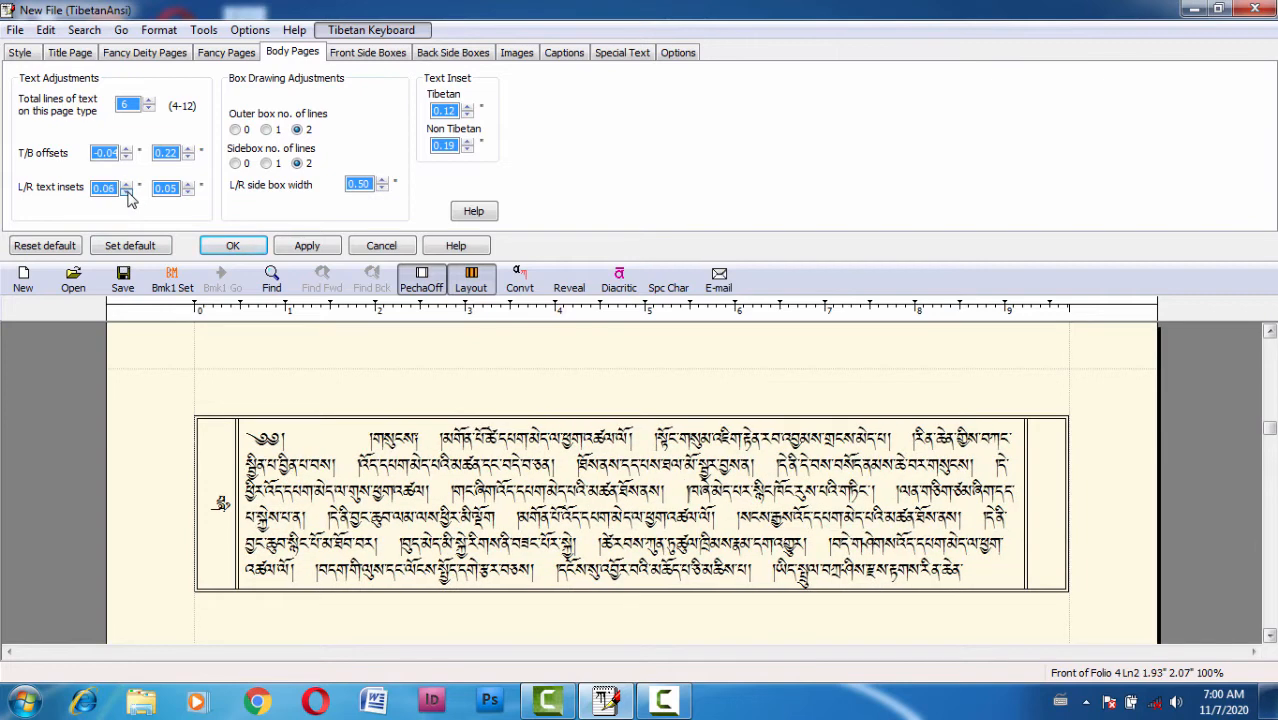
Step: Try a right text inset of 0.04 on the body pages, then raise it in stages to 0.29
click(188, 193)
click(188, 184)
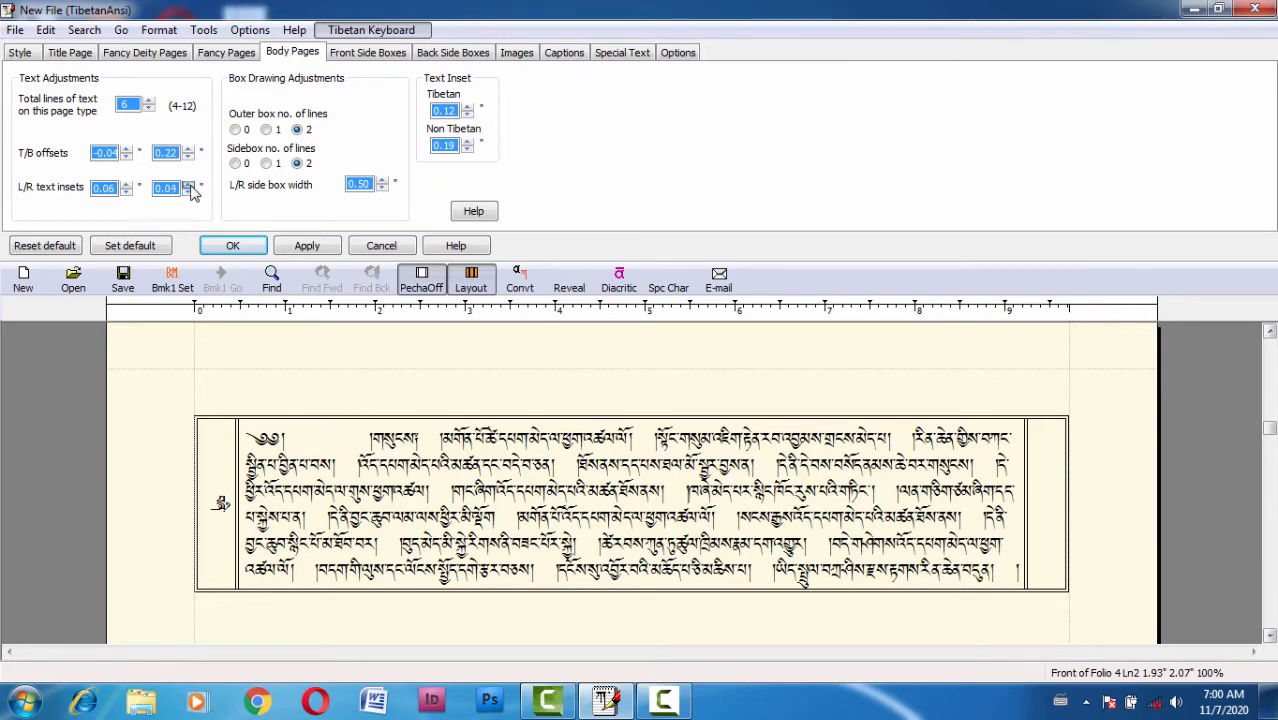
click(188, 184)
click(189, 184)
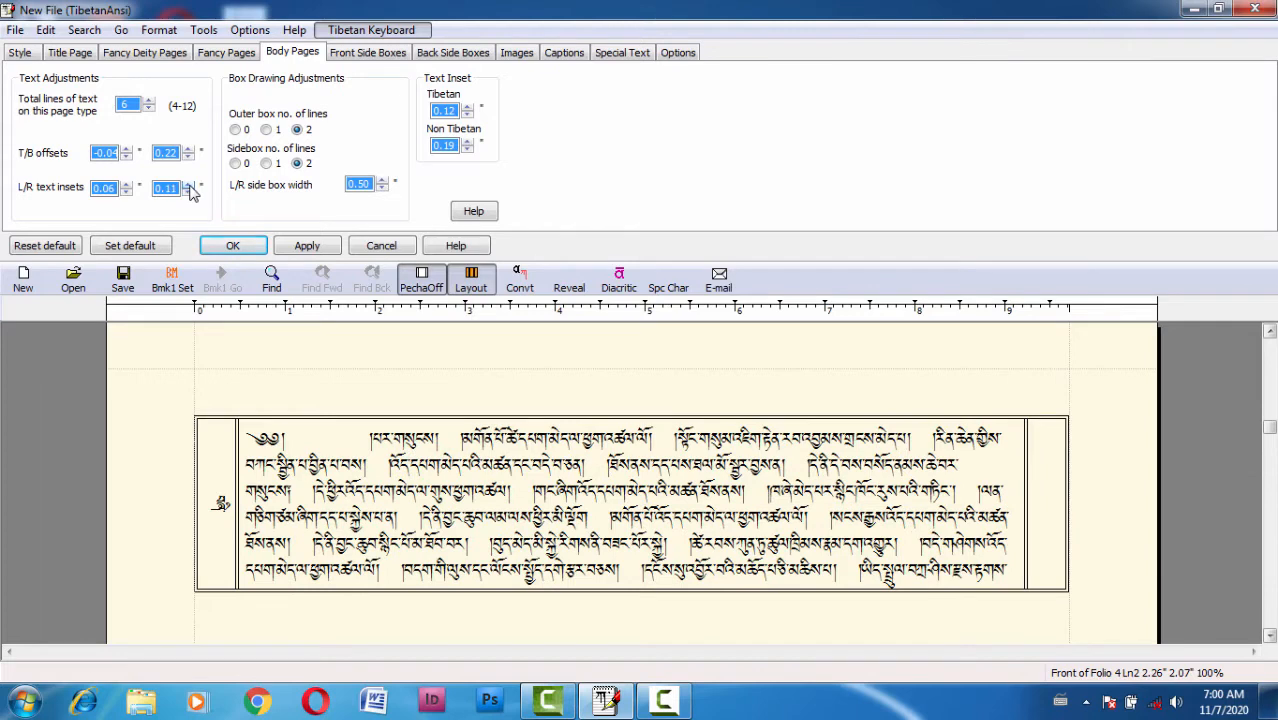
click(189, 186)
click(189, 186)
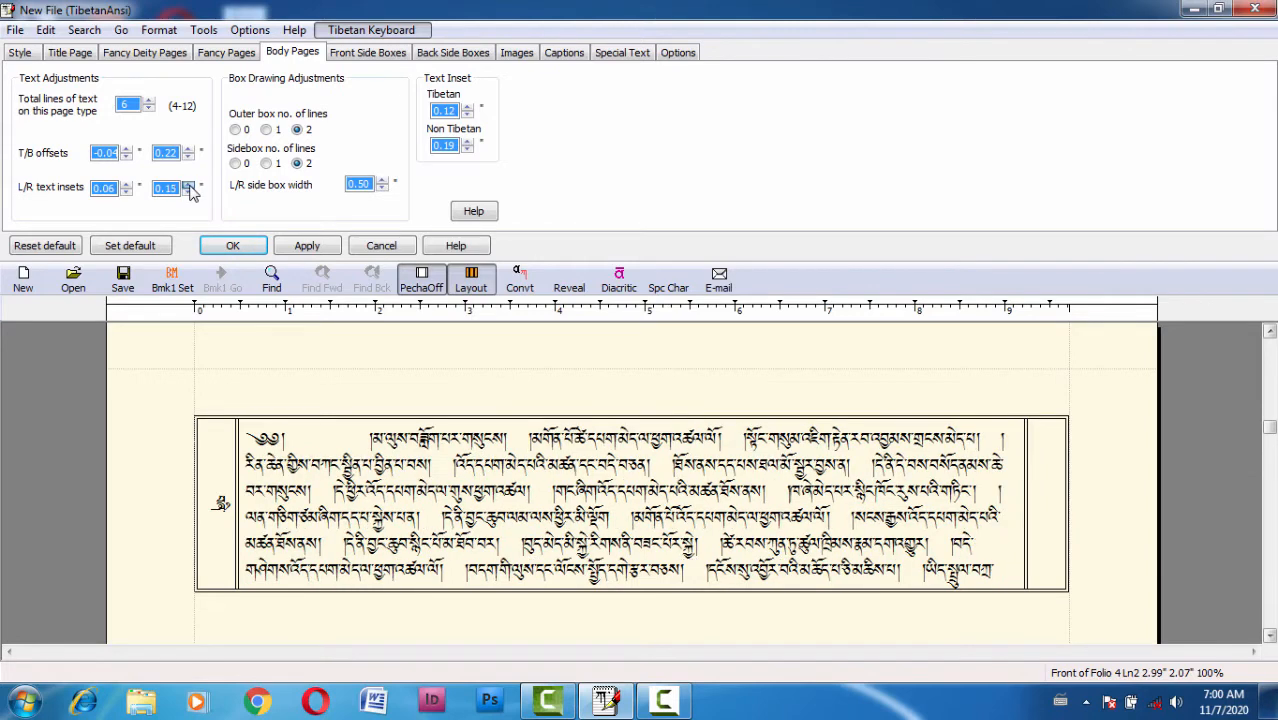
click(189, 185)
click(189, 185)
click(189, 185)
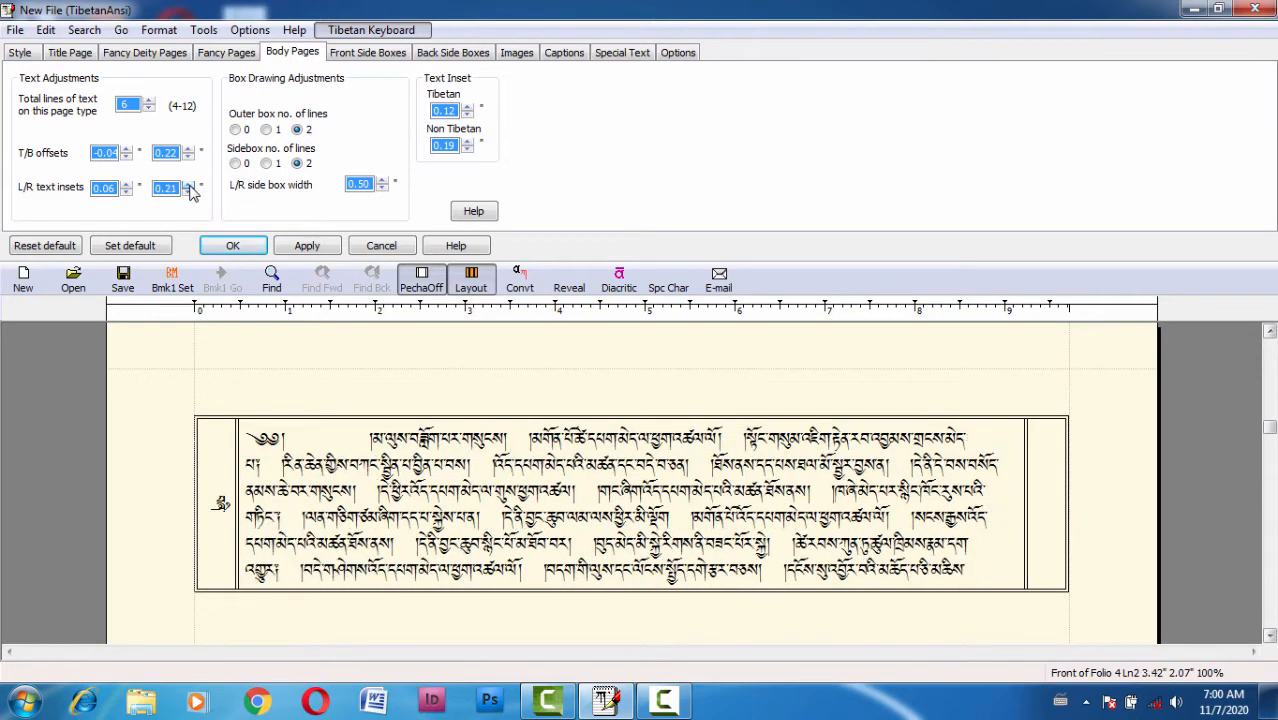
click(189, 185)
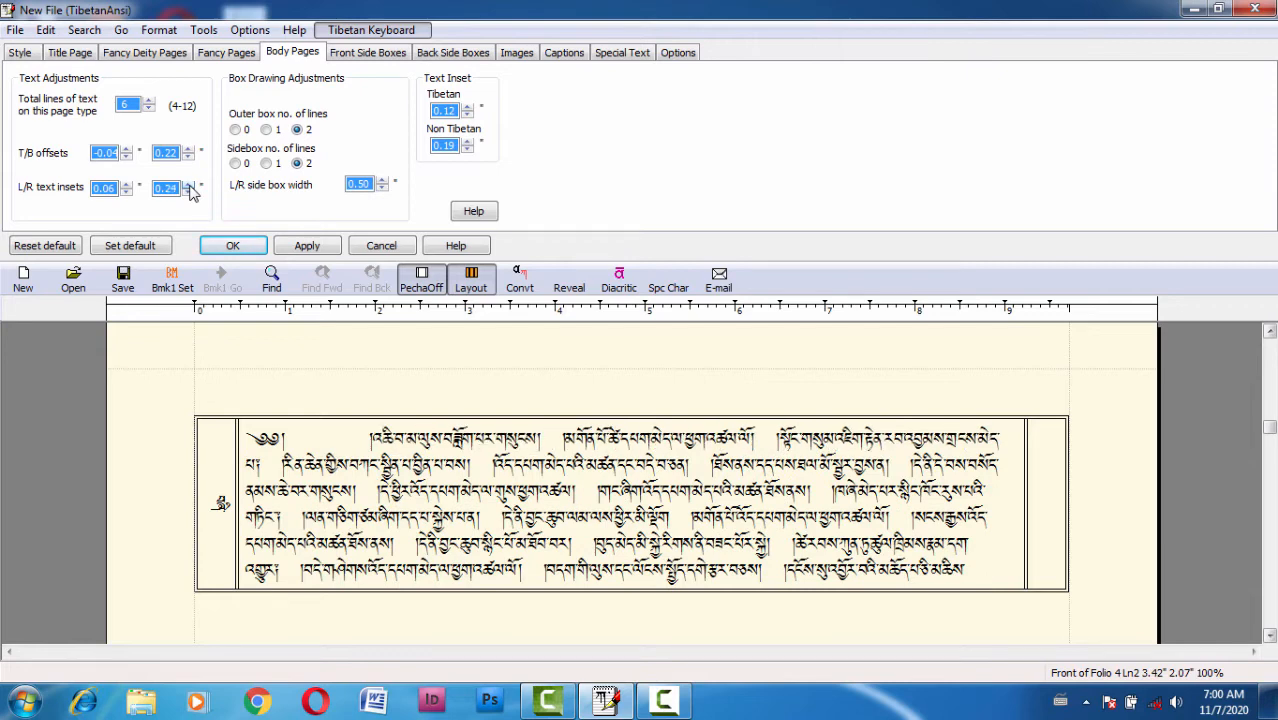
click(189, 186)
click(189, 186)
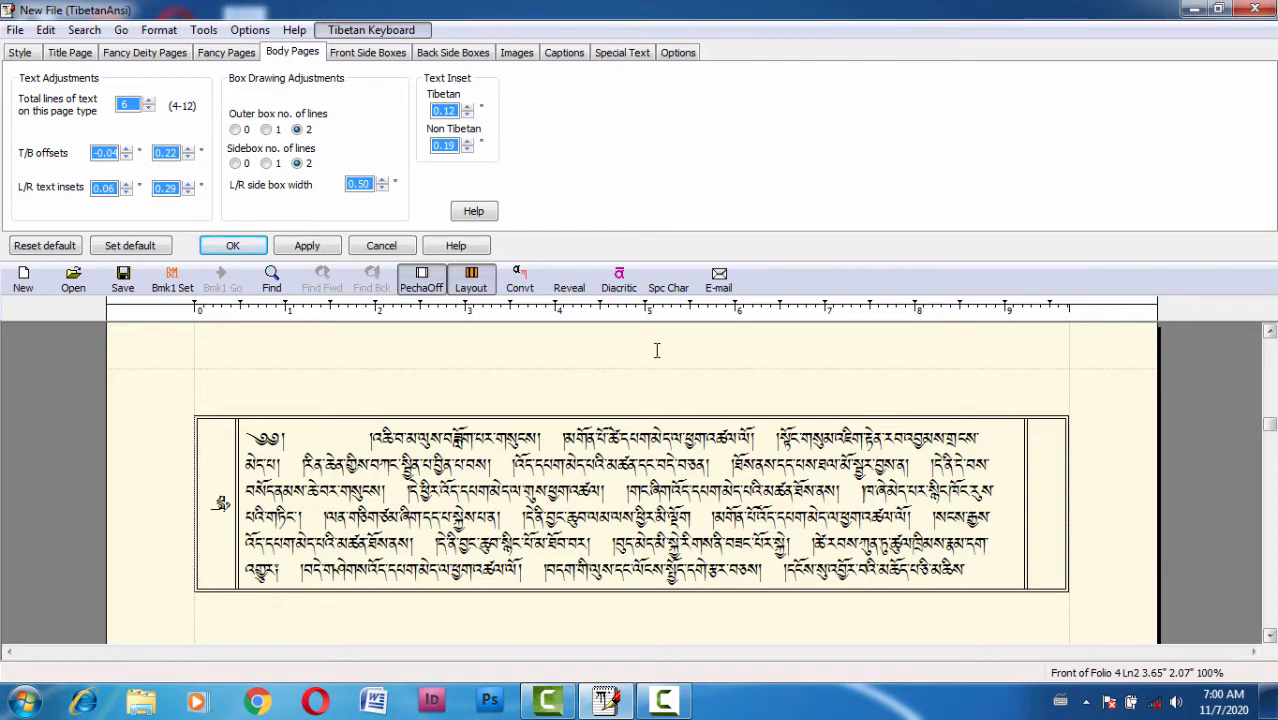
Step: Return the body pages' right text inset to 0.05 and place the cursor in folio 4's first line
click(188, 193)
click(188, 193)
click(188, 193)
click(188, 193)
click(188, 193)
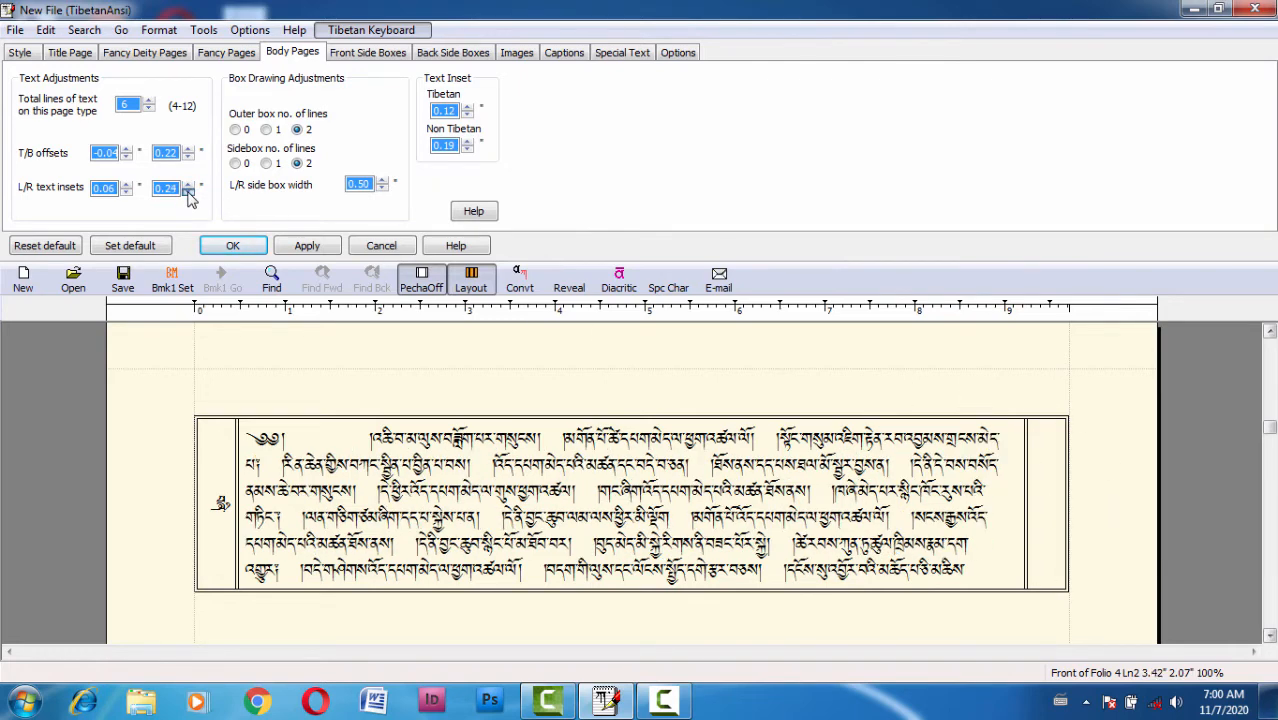
click(188, 193)
click(188, 193)
click(188, 193)
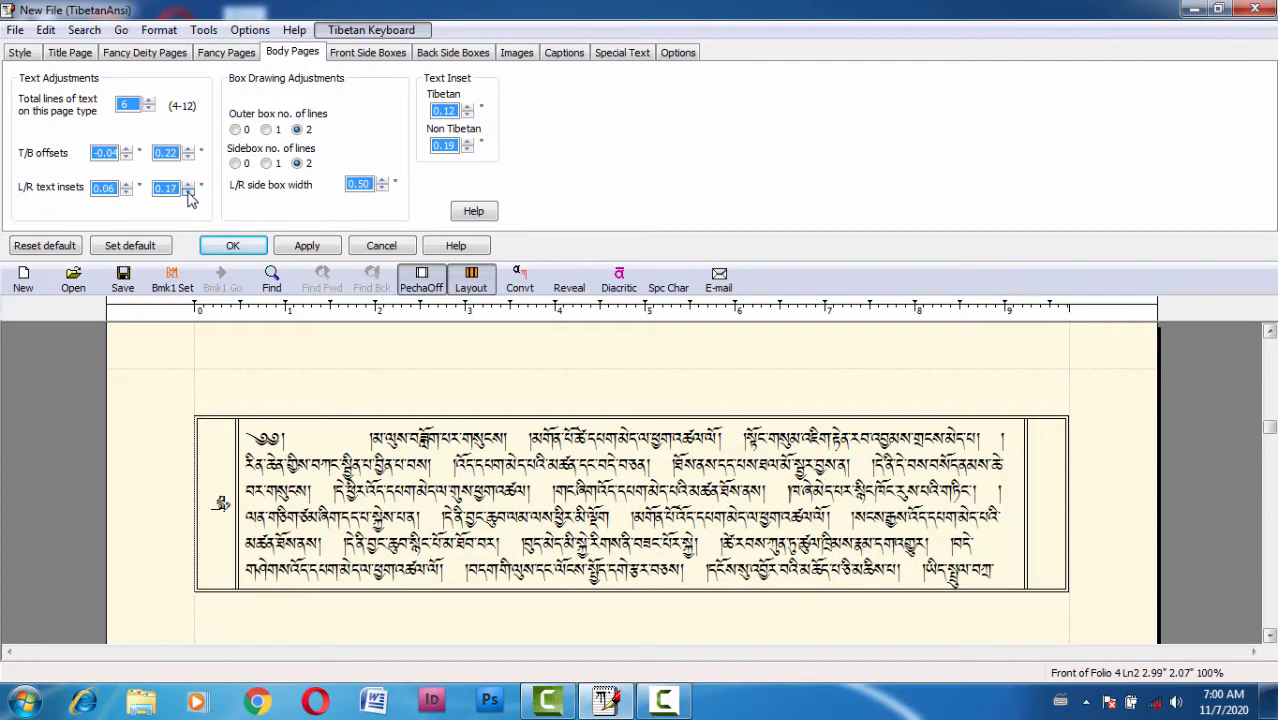
click(188, 193)
click(188, 193)
click(188, 193)
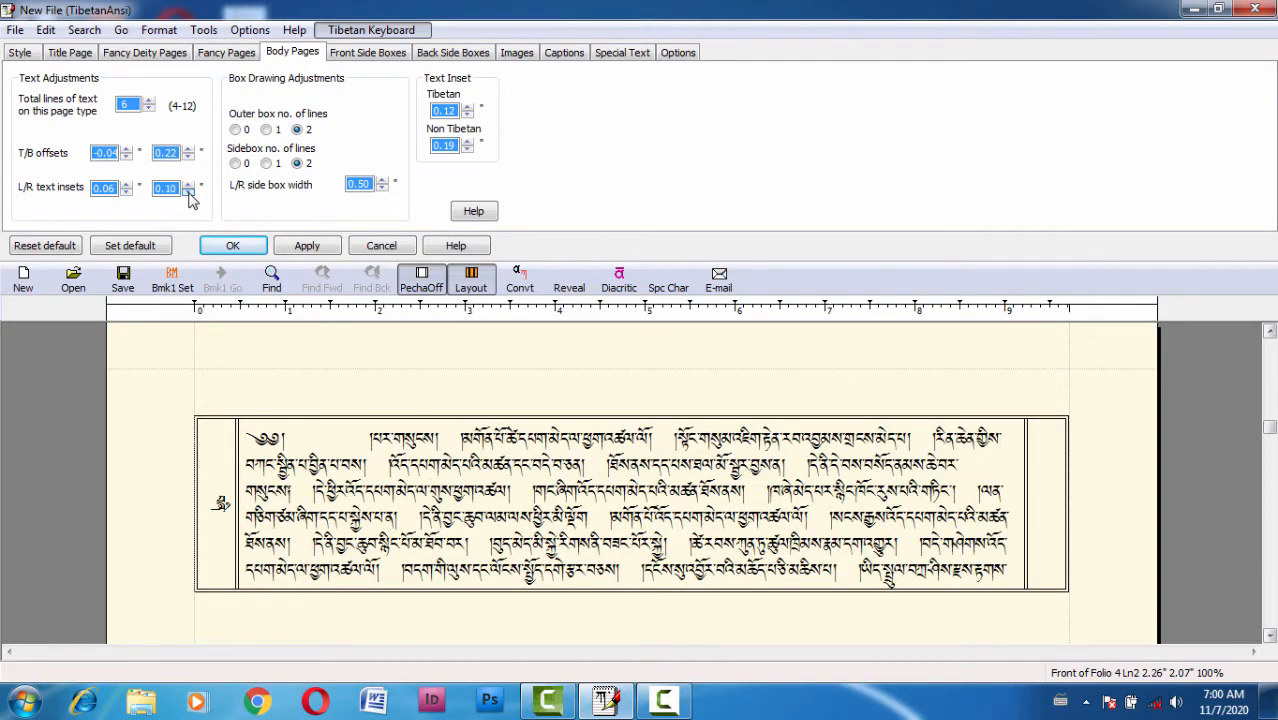
click(188, 193)
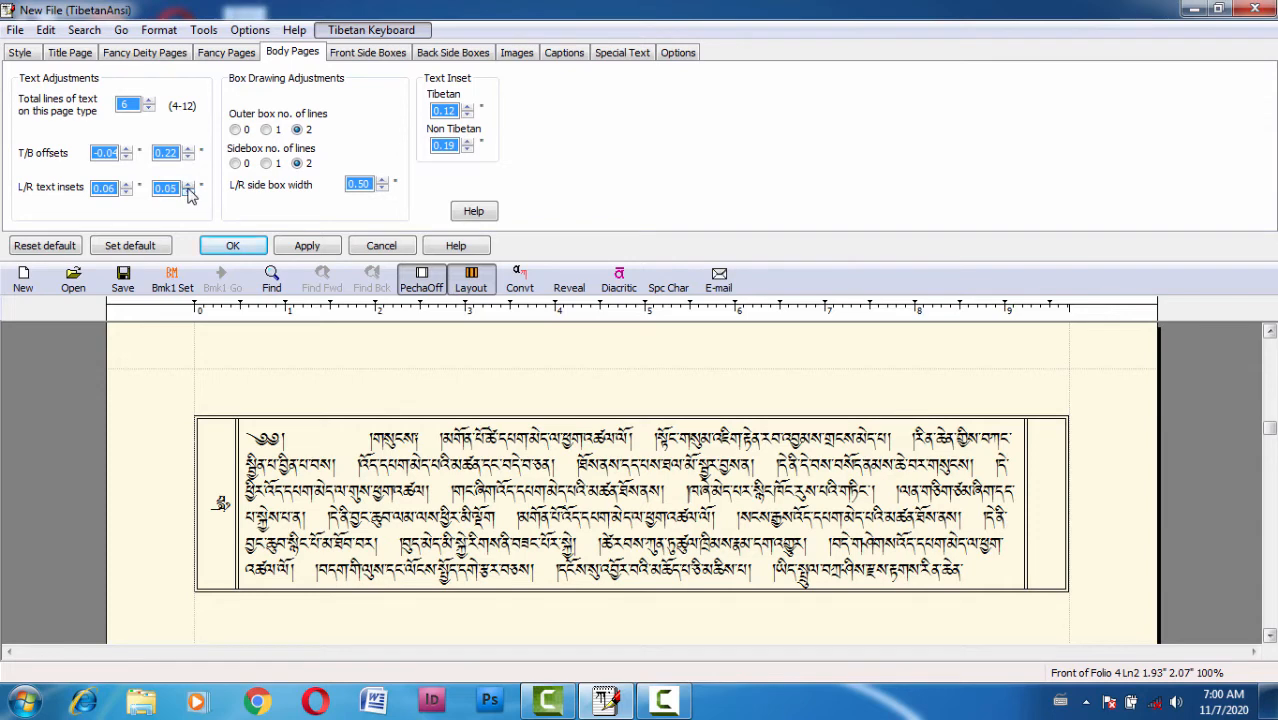
click(188, 192)
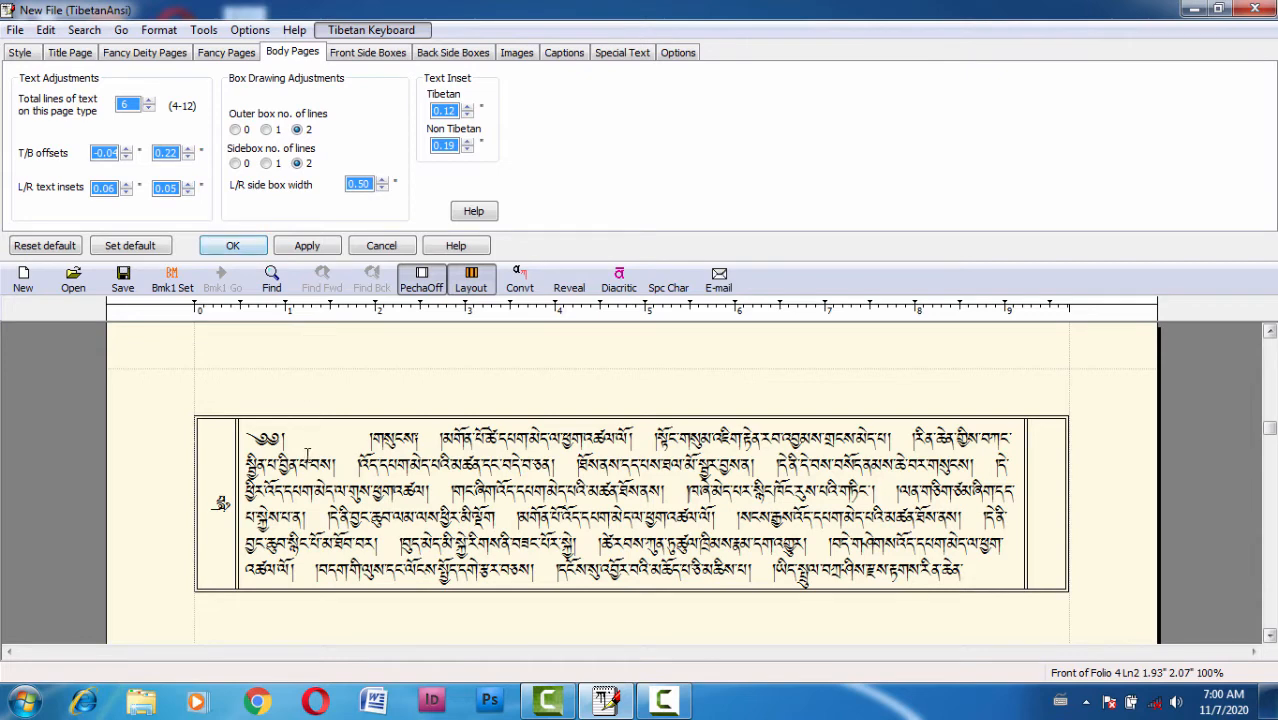
click(268, 451)
click(269, 437)
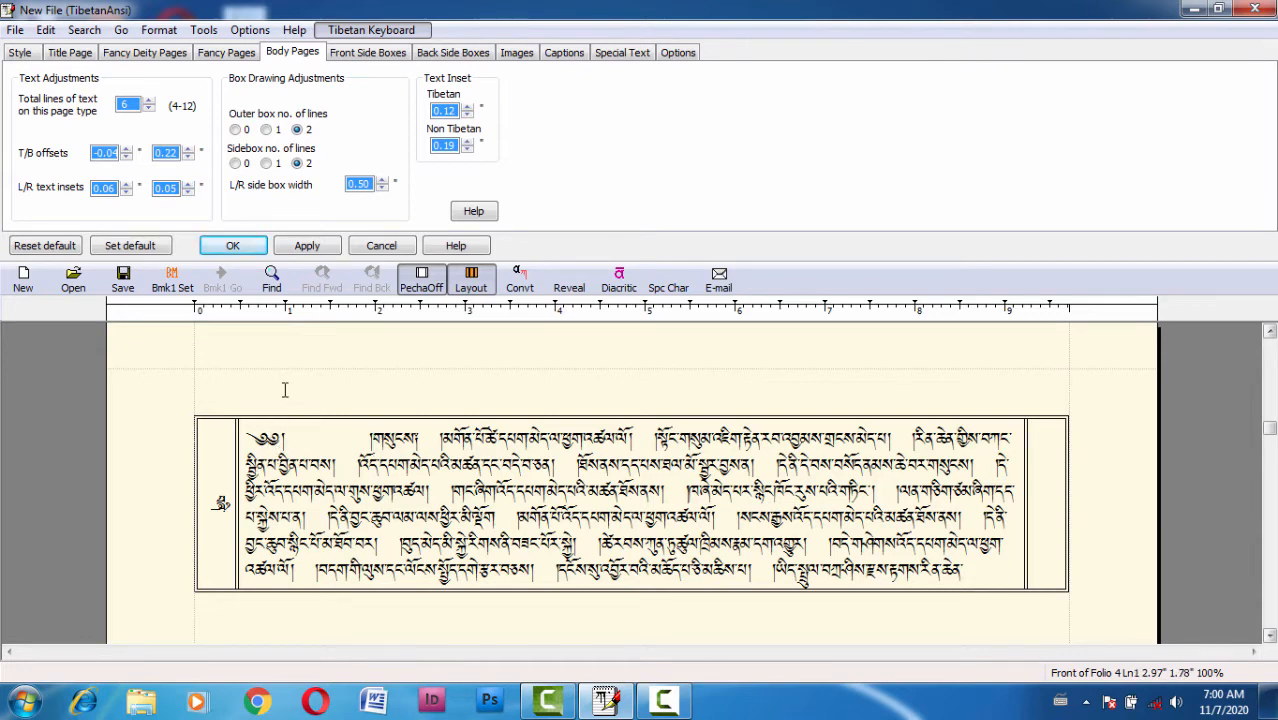
Step: Try one and zero lines for the body pages' outer box, returning the number of lines to 2
click(266, 130)
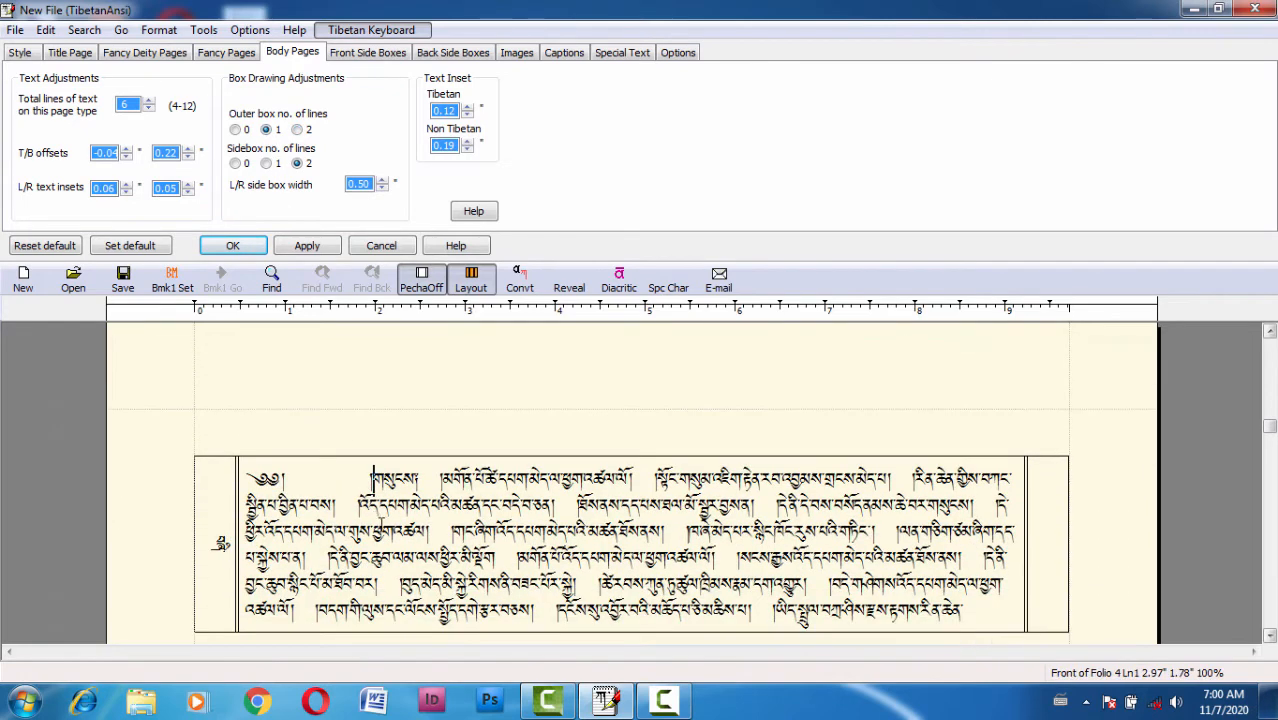
click(297, 130)
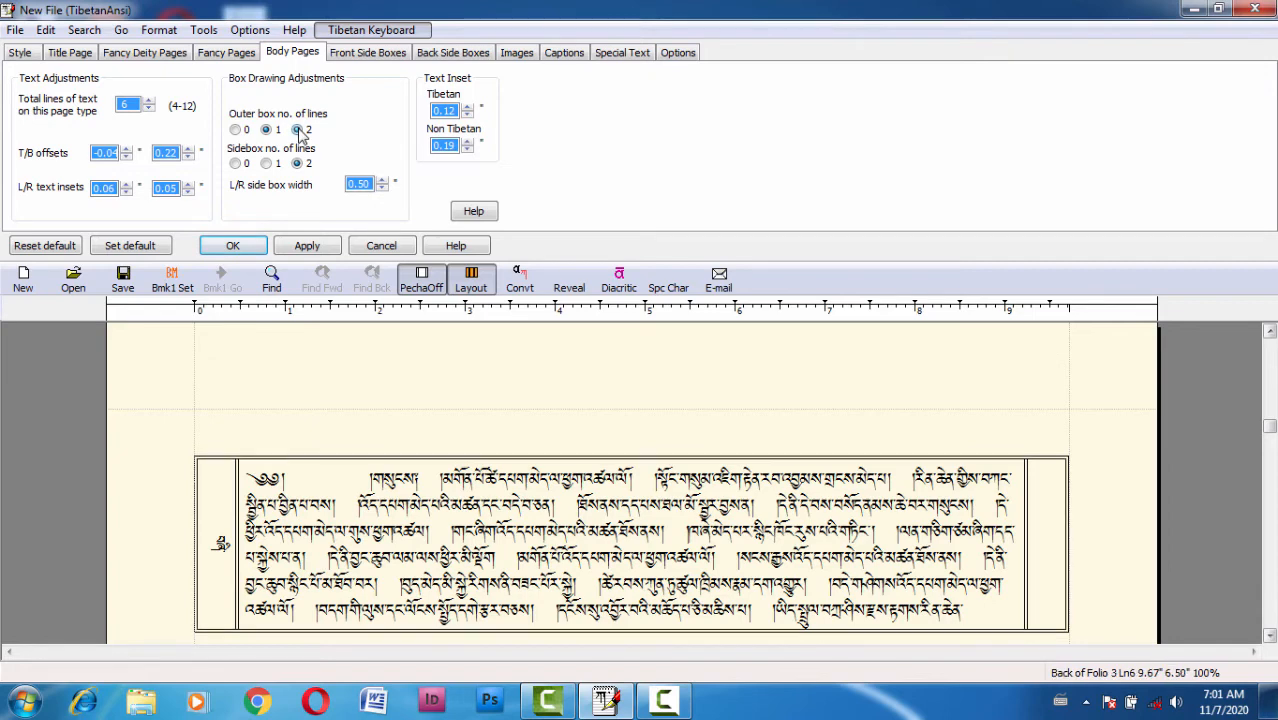
click(234, 131)
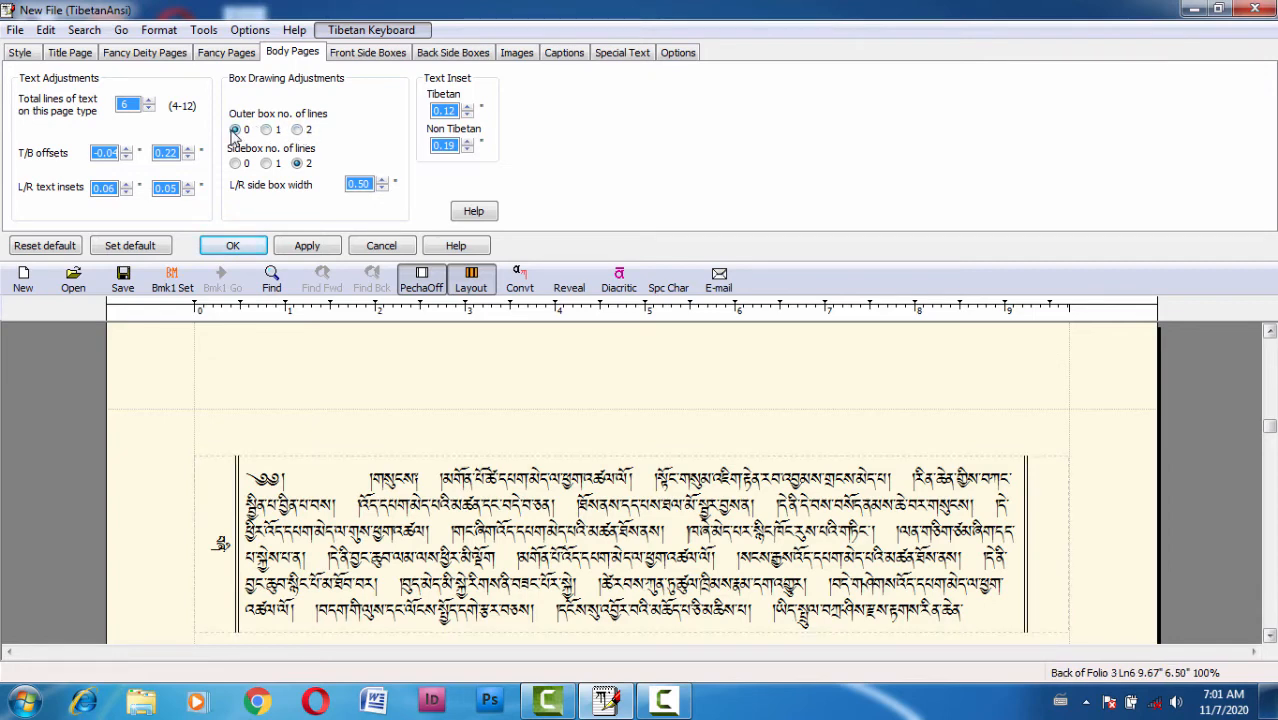
click(297, 130)
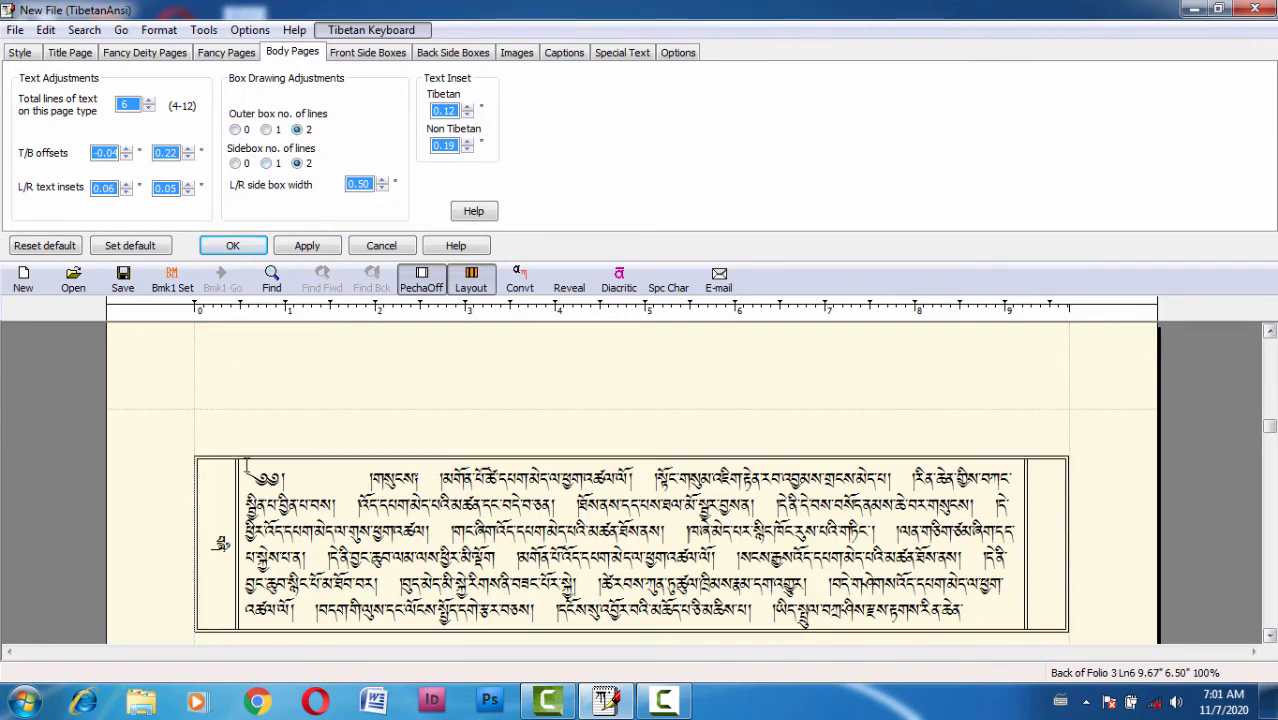
Step: Try one and zero lines for the body pages' side boxes, returning the number of lines to 2
click(266, 164)
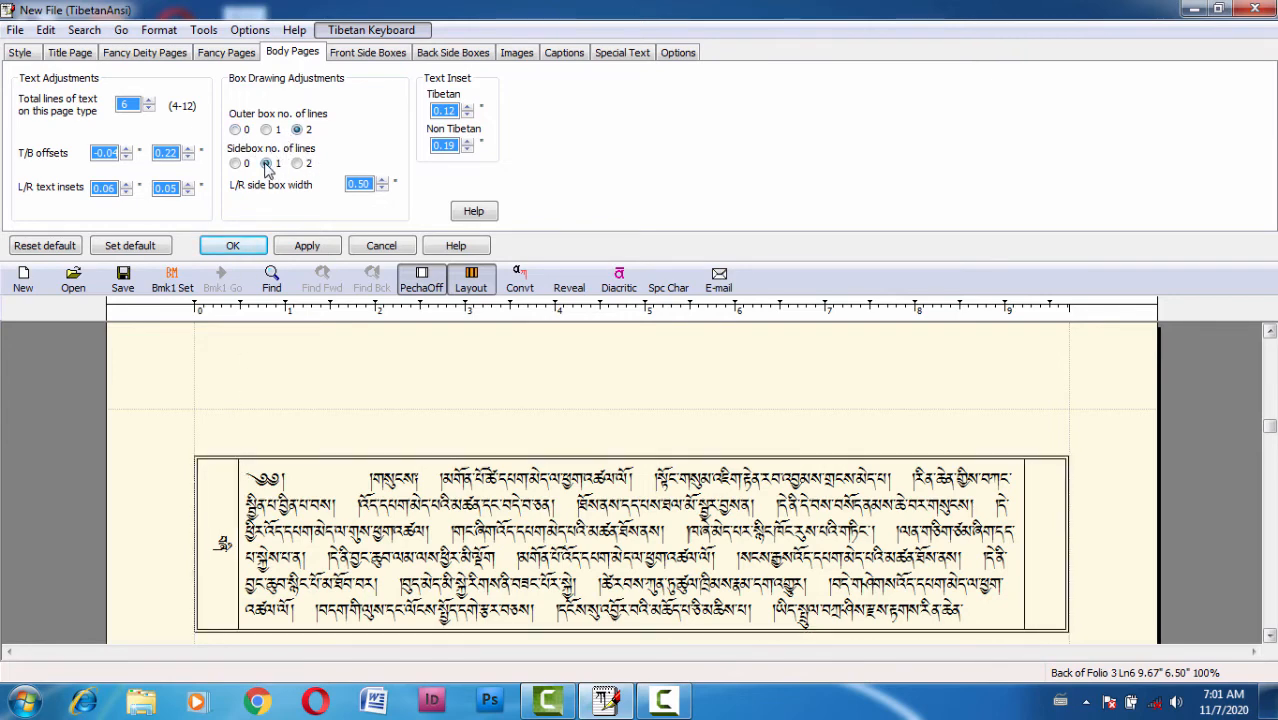
click(297, 165)
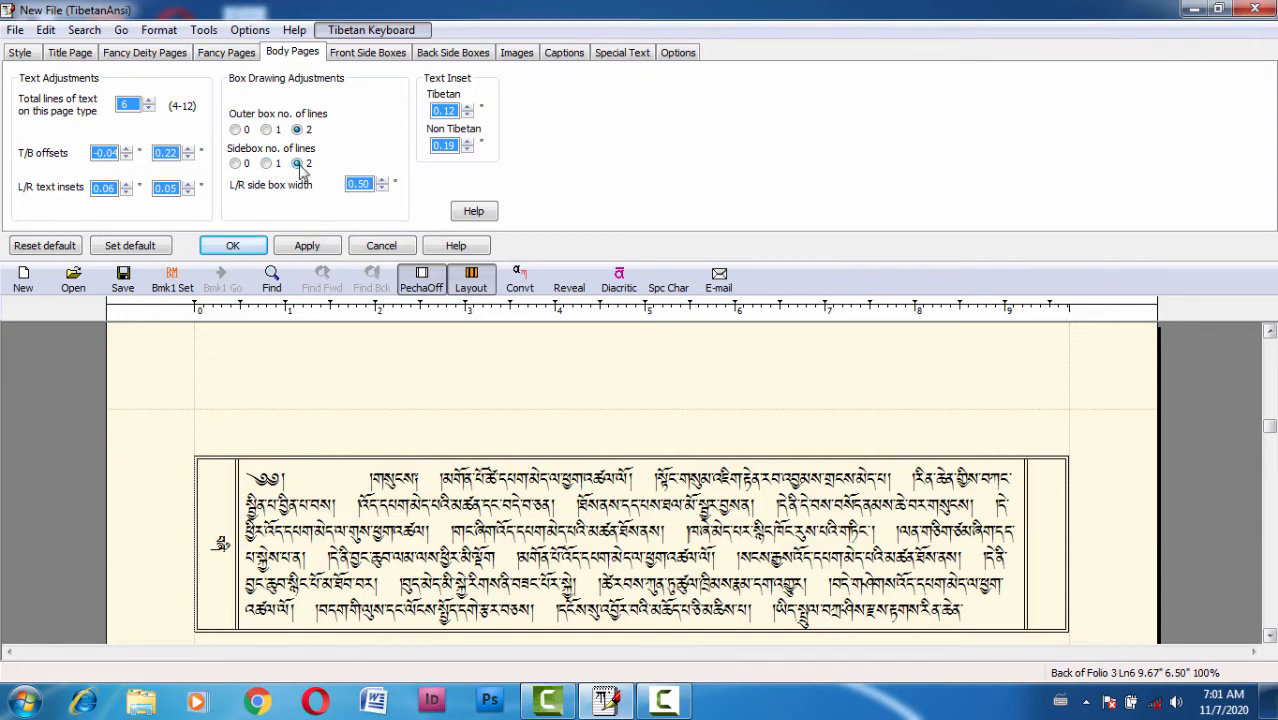
click(235, 164)
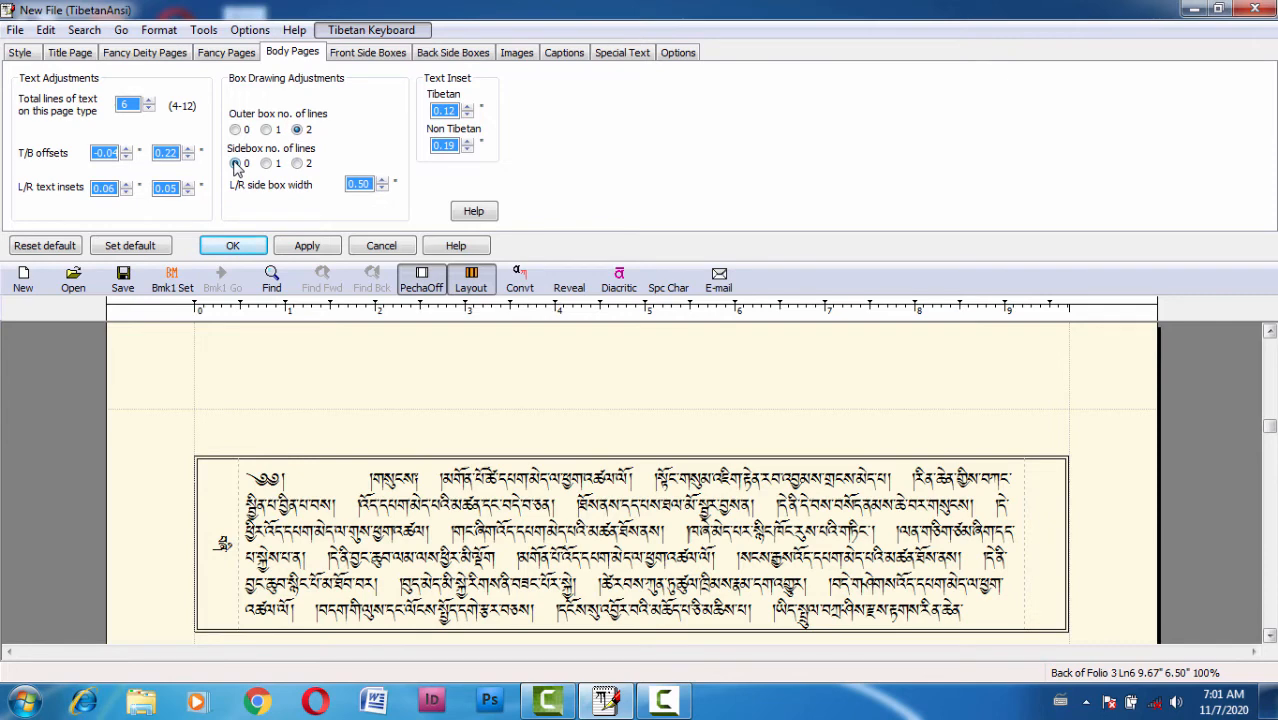
click(297, 164)
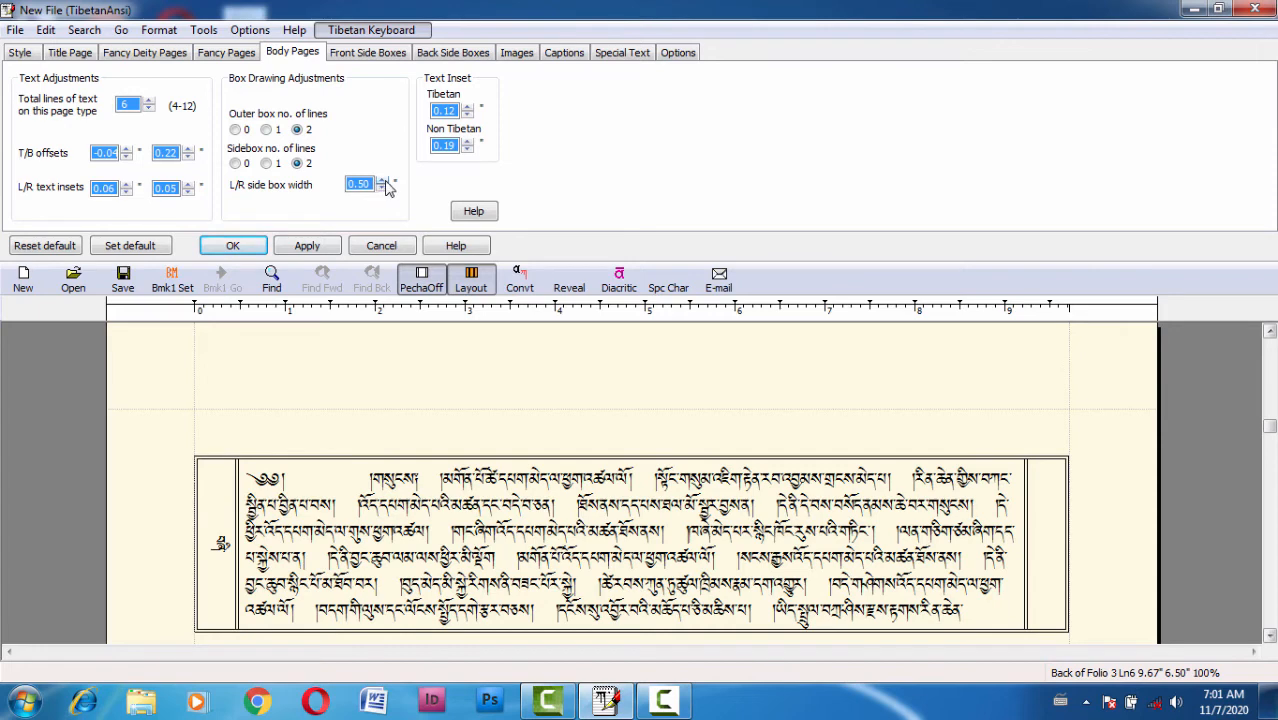
Step: Set the left and right side box width of the body pages to 0.45
drag(385, 181, 383, 183)
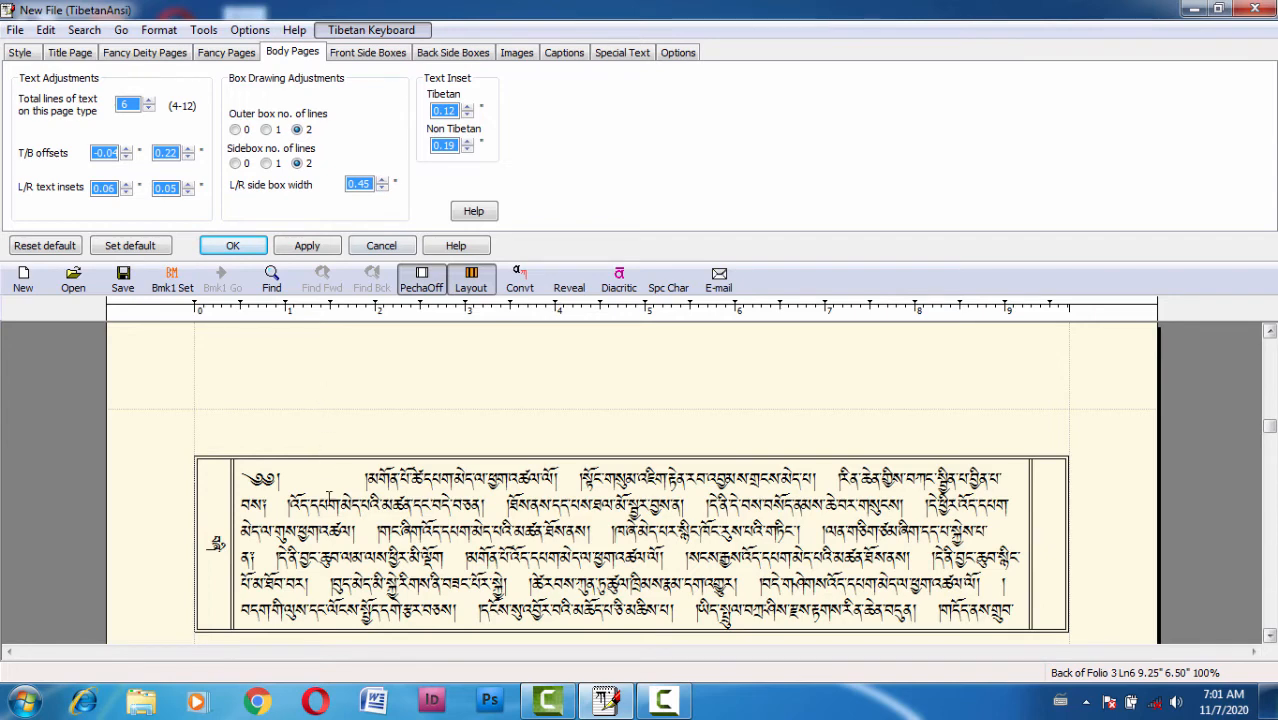
click(371, 472)
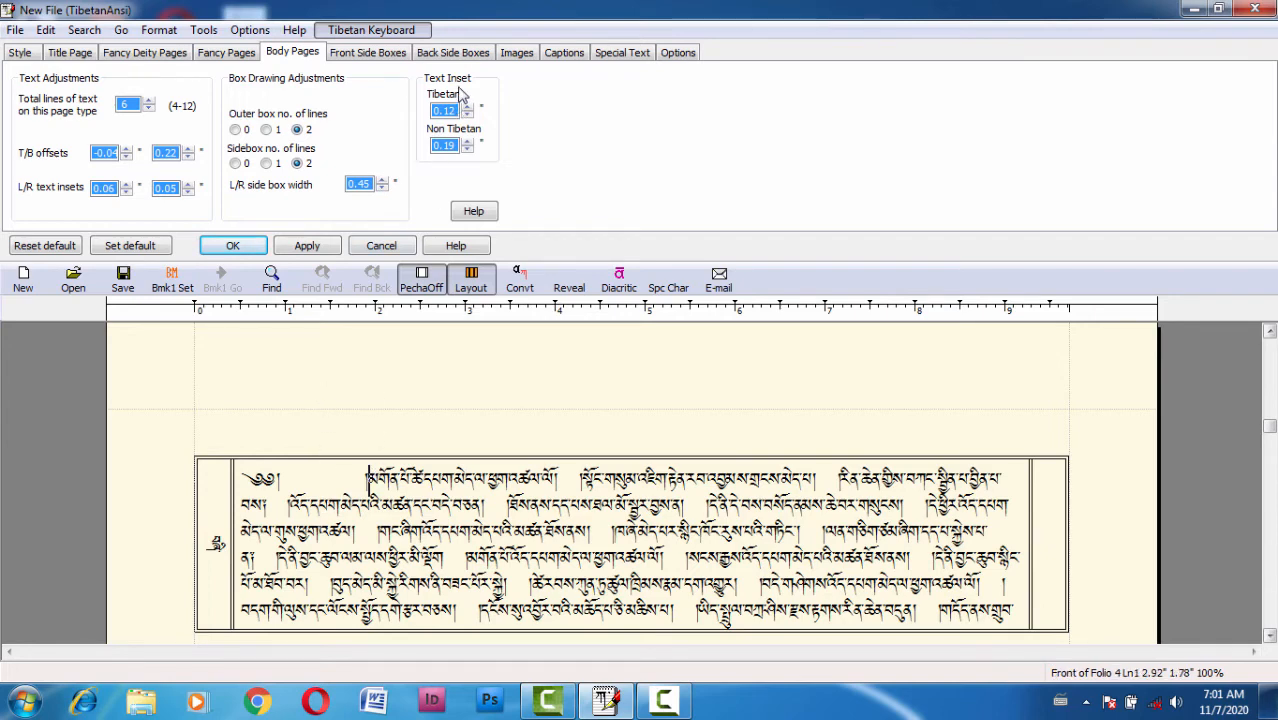
Step: Set the body pages' Tibetan text inset to 0.14
click(467, 107)
click(467, 107)
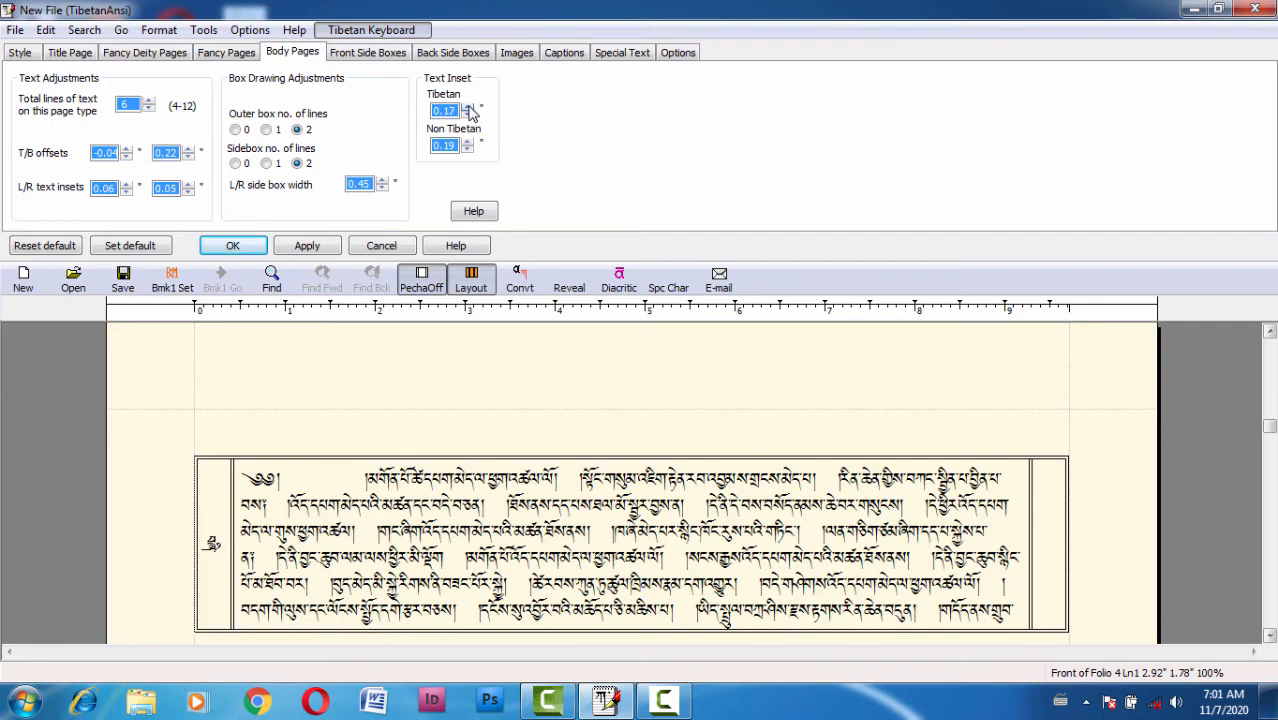
click(467, 117)
click(467, 117)
click(467, 117)
click(467, 107)
click(467, 107)
click(467, 117)
click(739, 504)
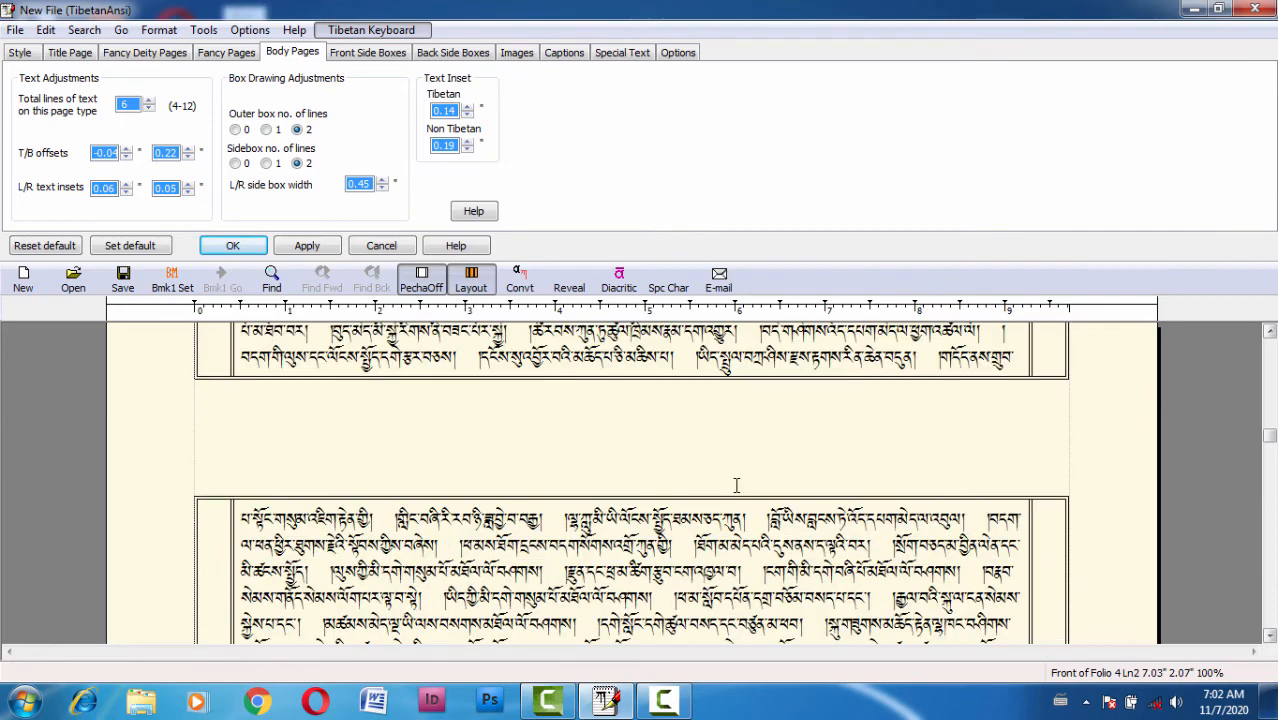
Step: Place the cursor at the start of the title line on folio 1 and accept the page layout settings
scroll(735, 485, up, 5)
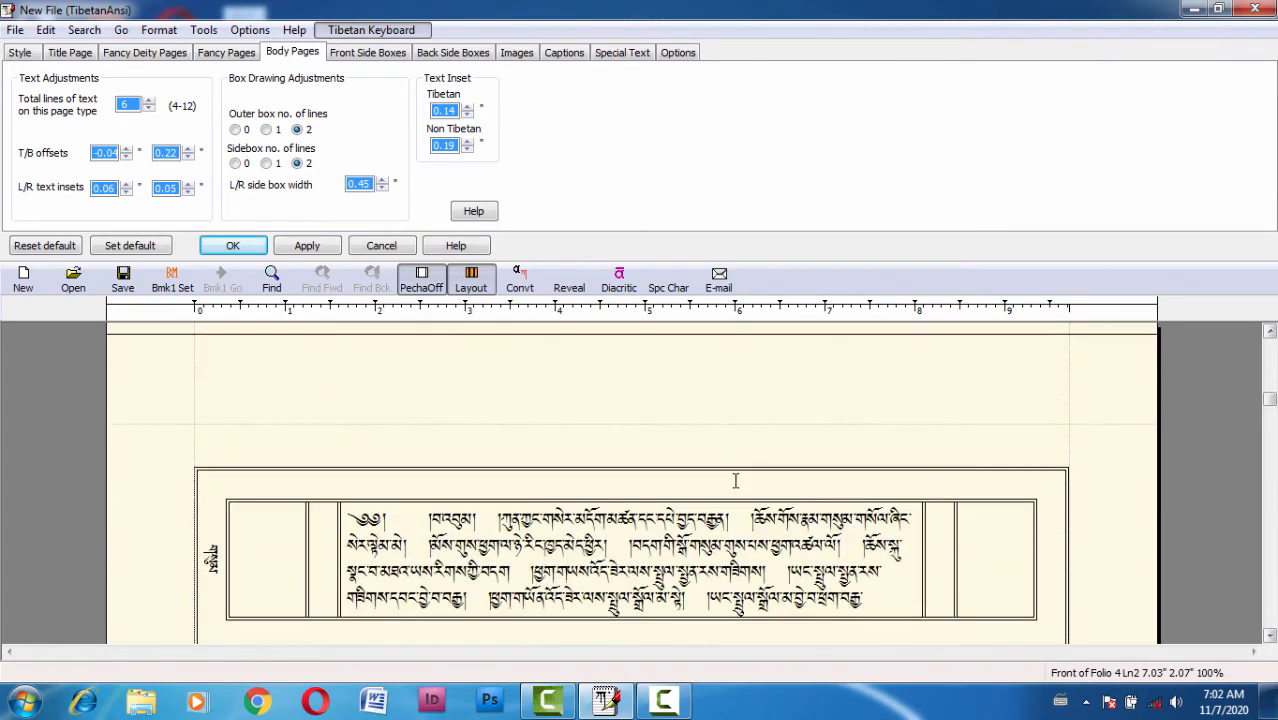
scroll(735, 480, up, 5)
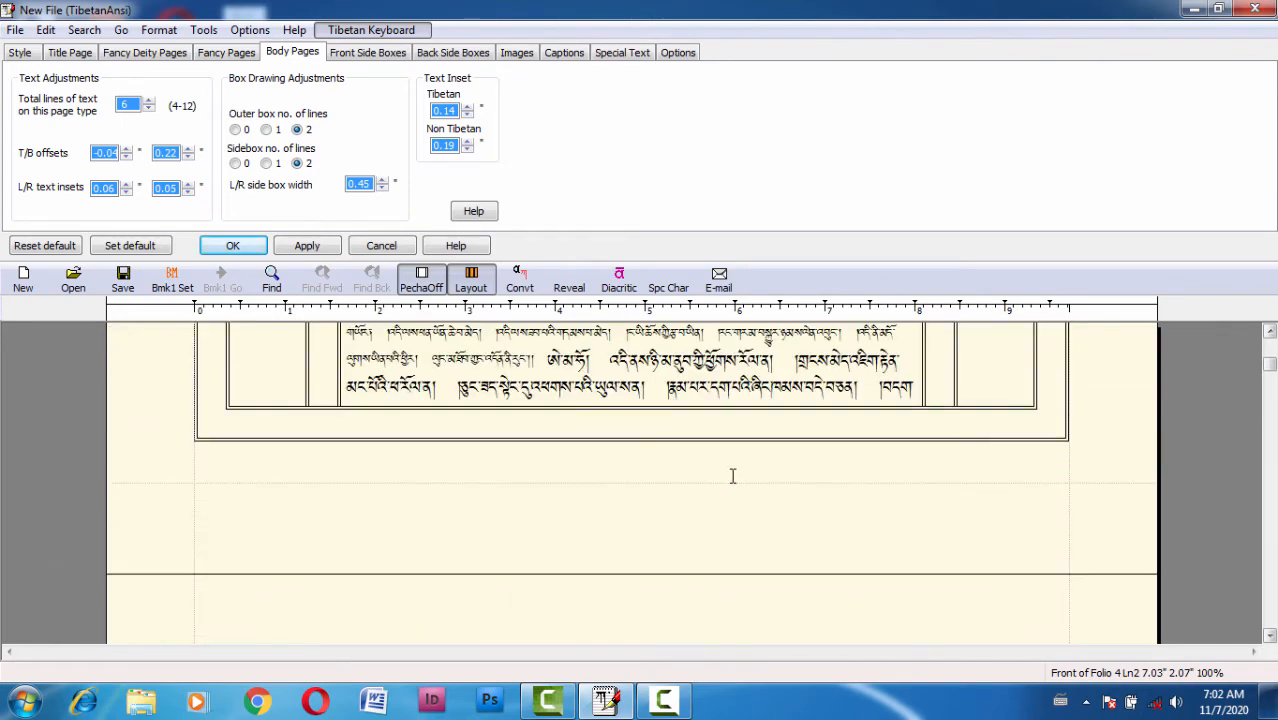
scroll(732, 476, up, 2)
scroll(698, 476, down, 1)
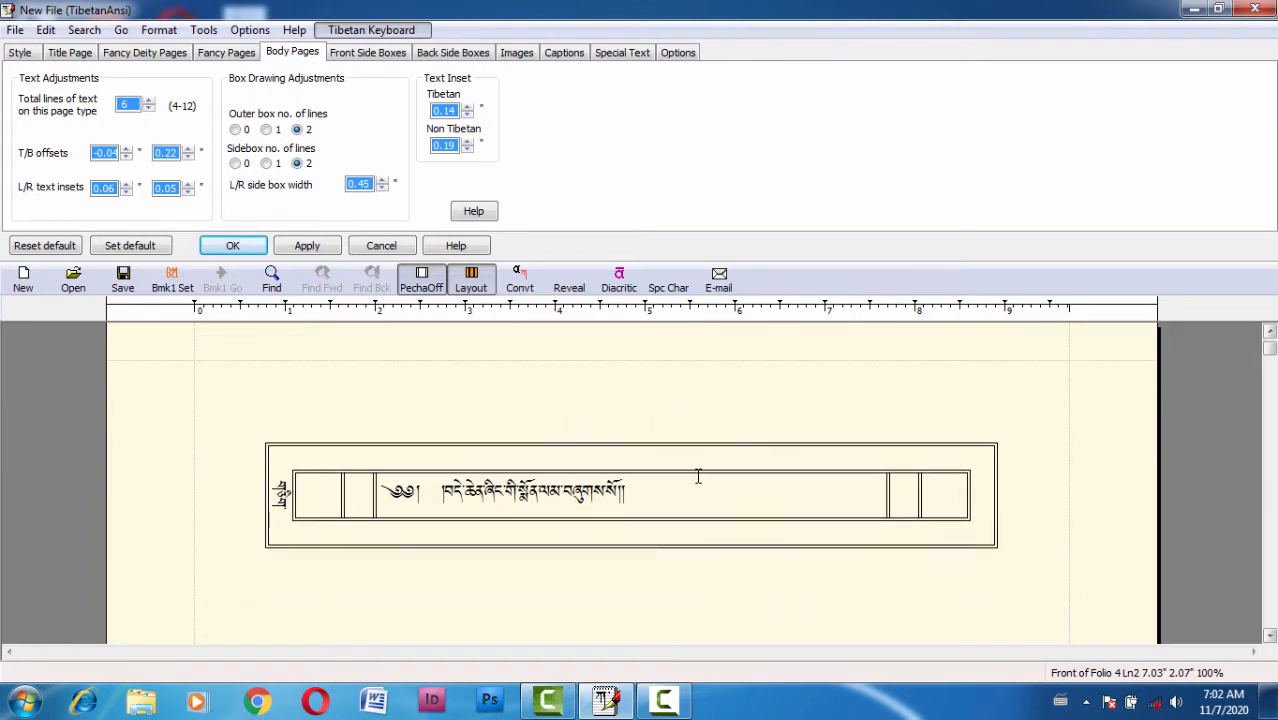
scroll(388, 425, down, 3)
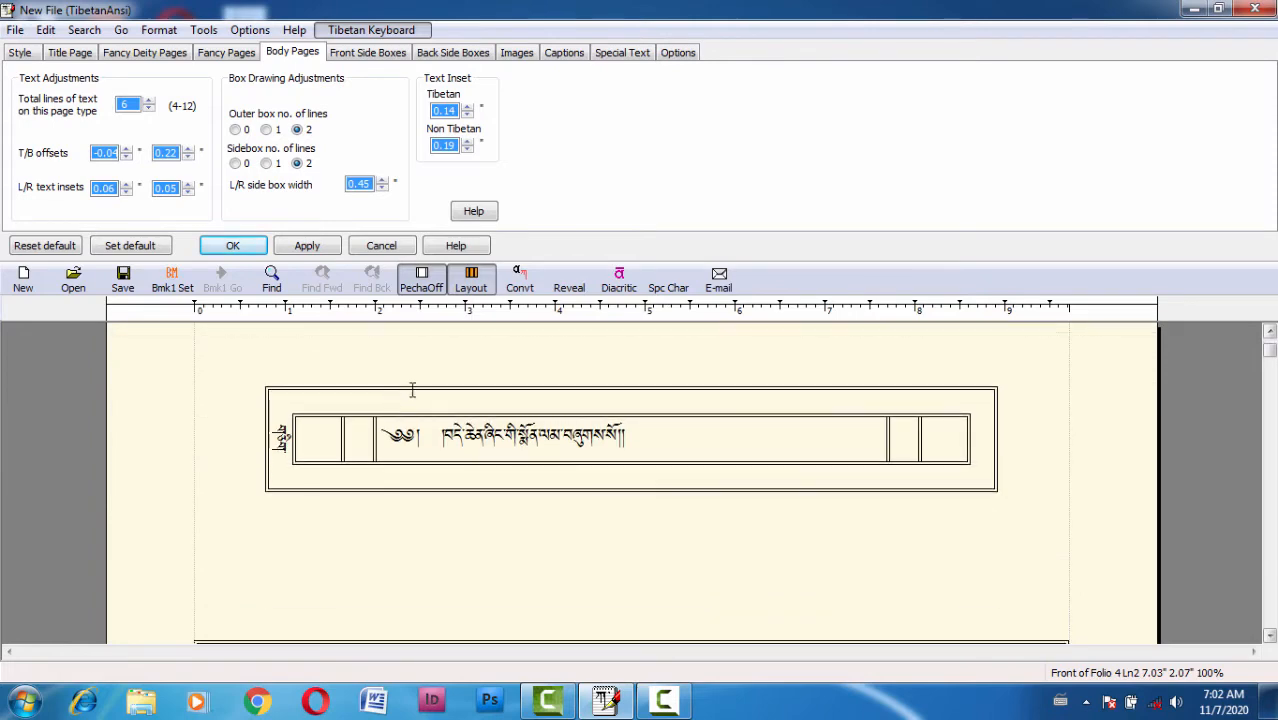
click(390, 407)
scroll(392, 408, down, 5)
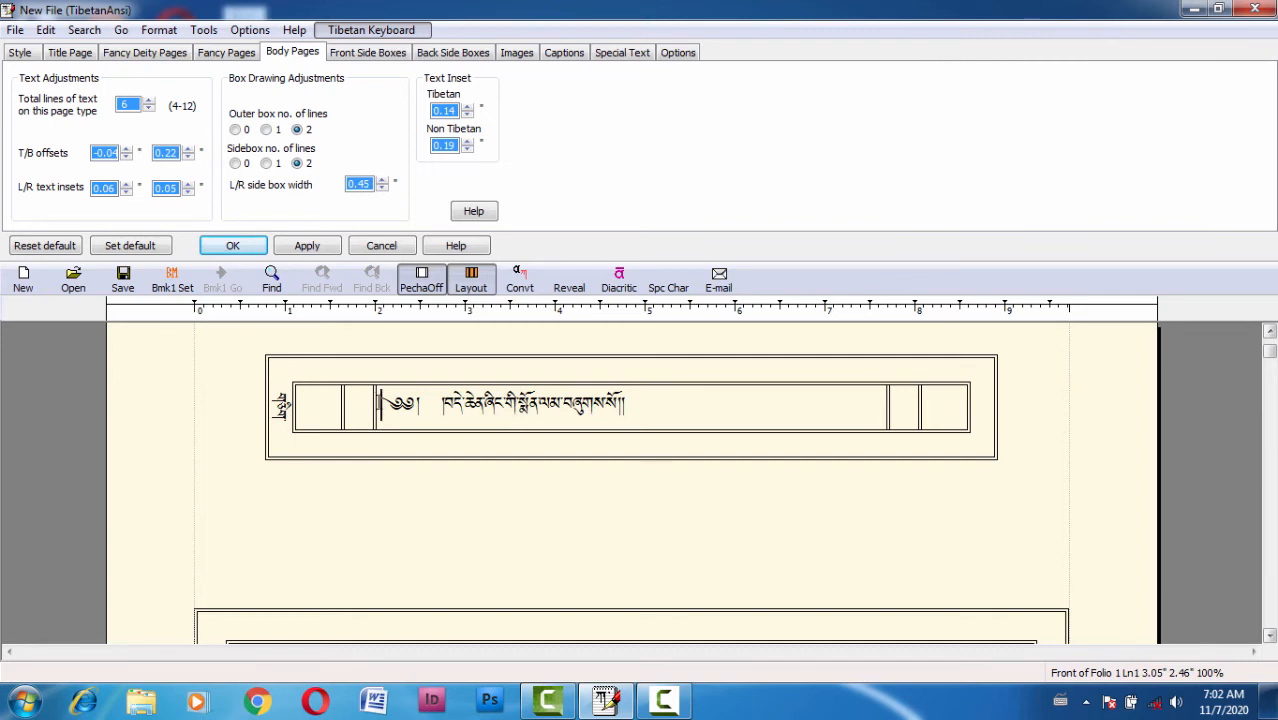
scroll(383, 400, up, 2)
scroll(383, 400, down, 1)
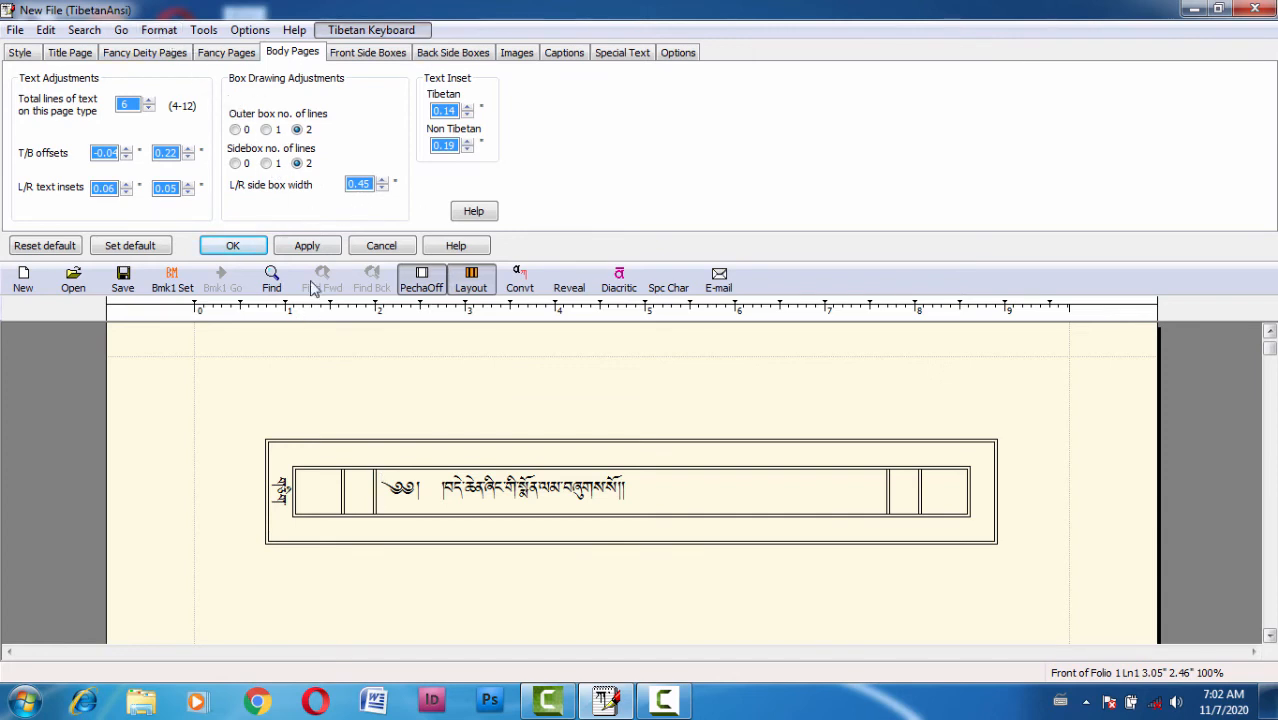
click(233, 246)
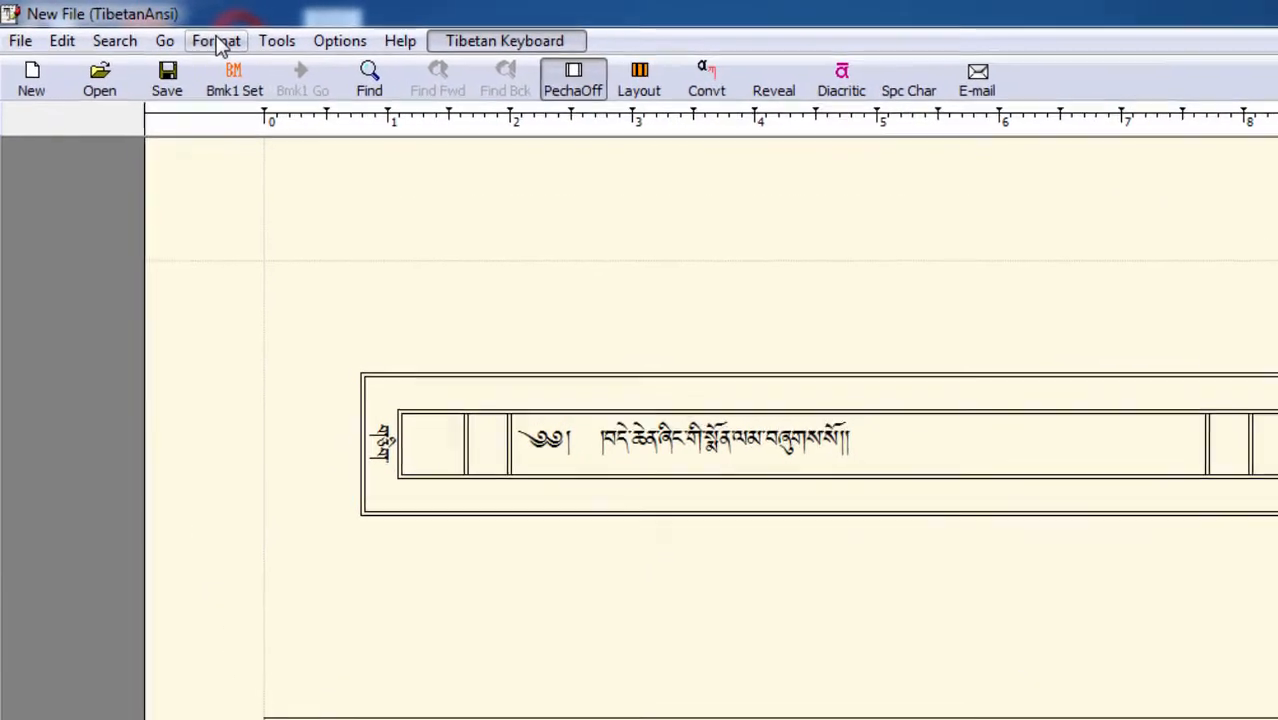
Step: Apply centre justification starting at the title on folio 1
click(218, 44)
mouse_move(412, 313)
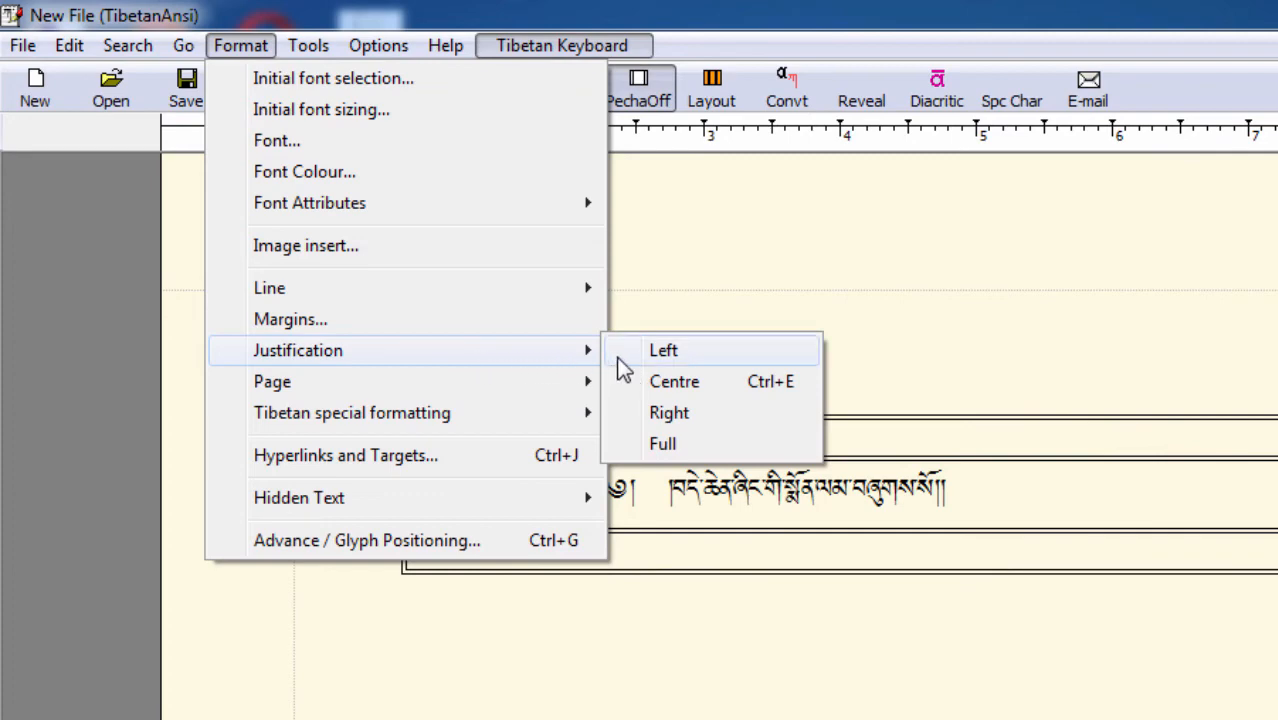
click(724, 381)
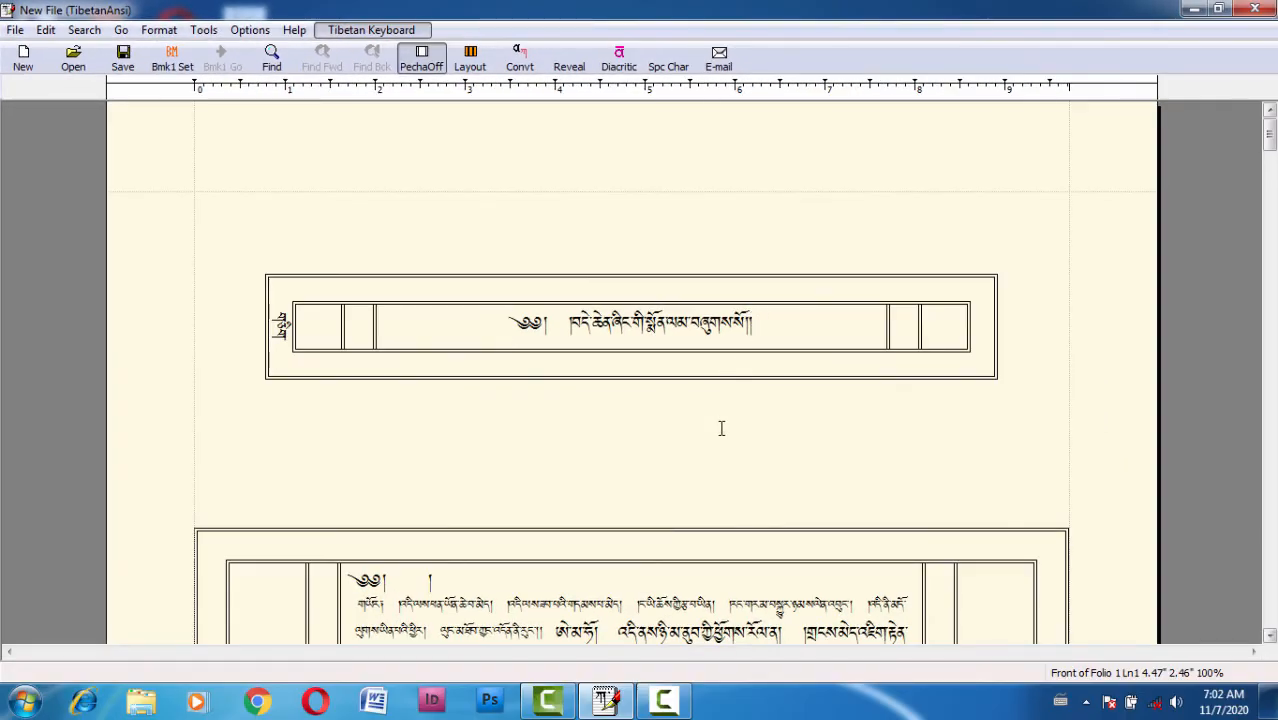
Step: End the centre justification right after the title text on folio 1, so the following pages return to left alignment
scroll(721, 428, down, 12)
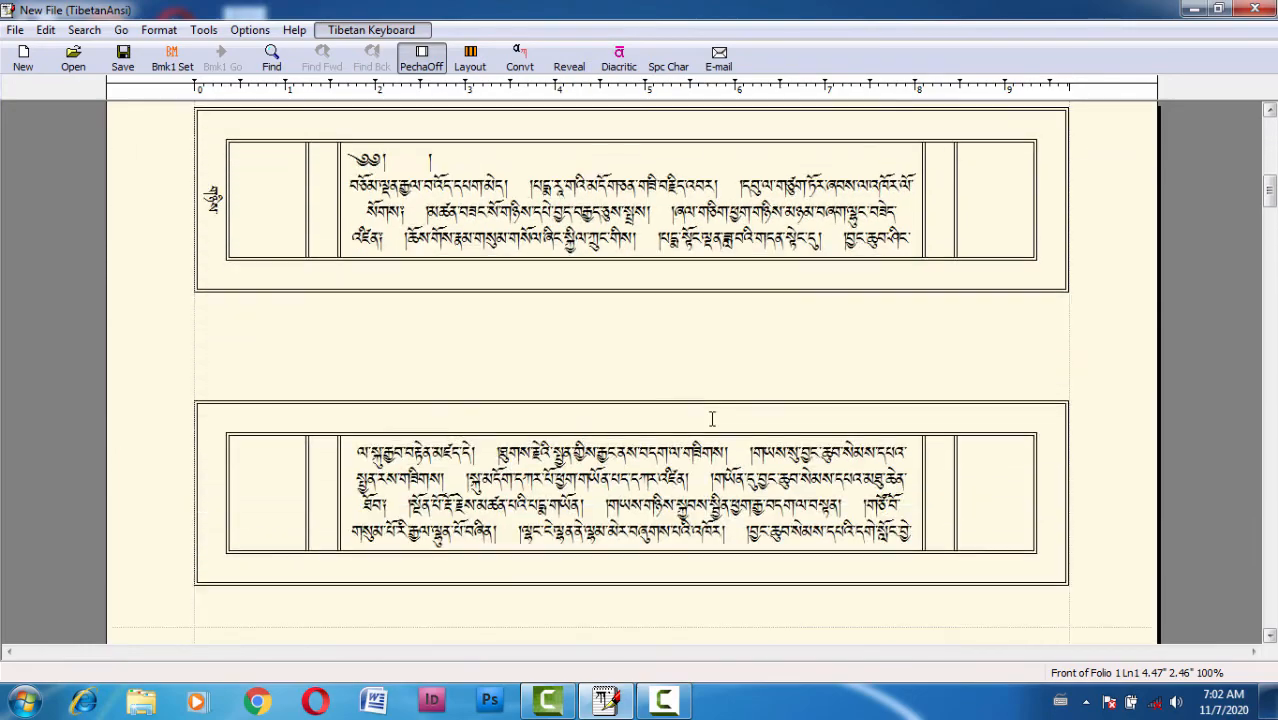
scroll(712, 418, down, 10)
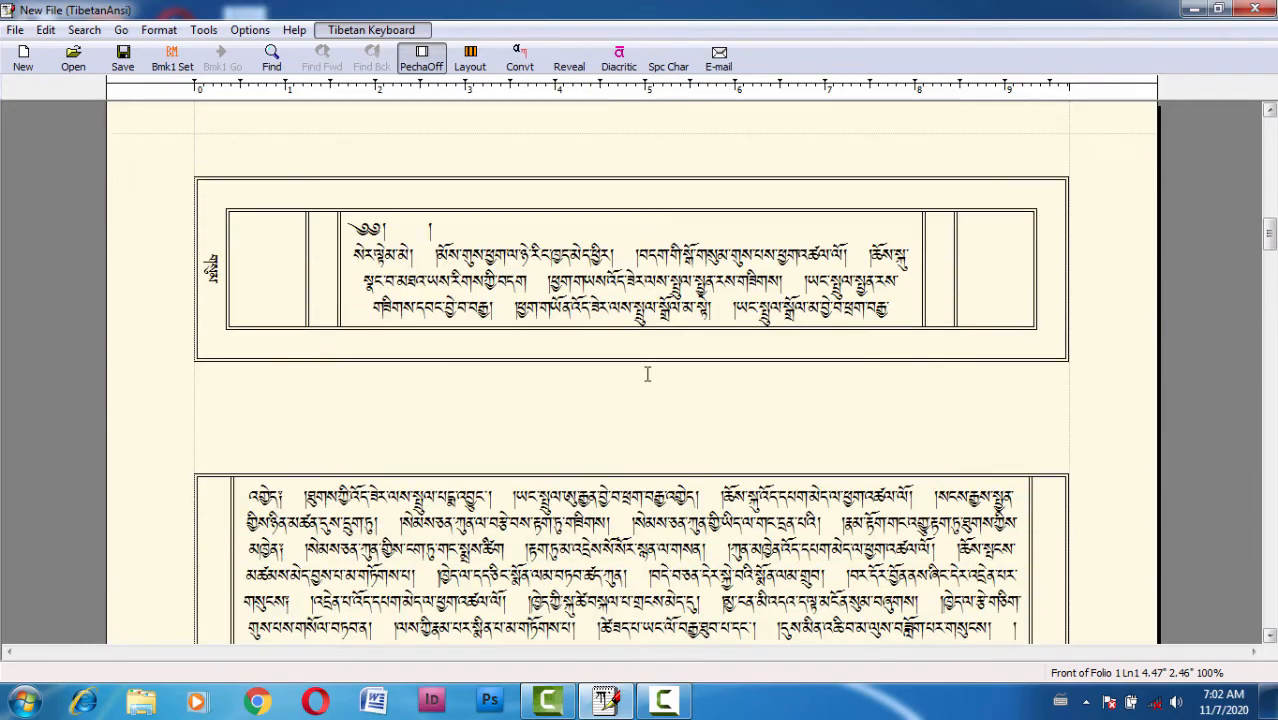
scroll(647, 374, down, 10)
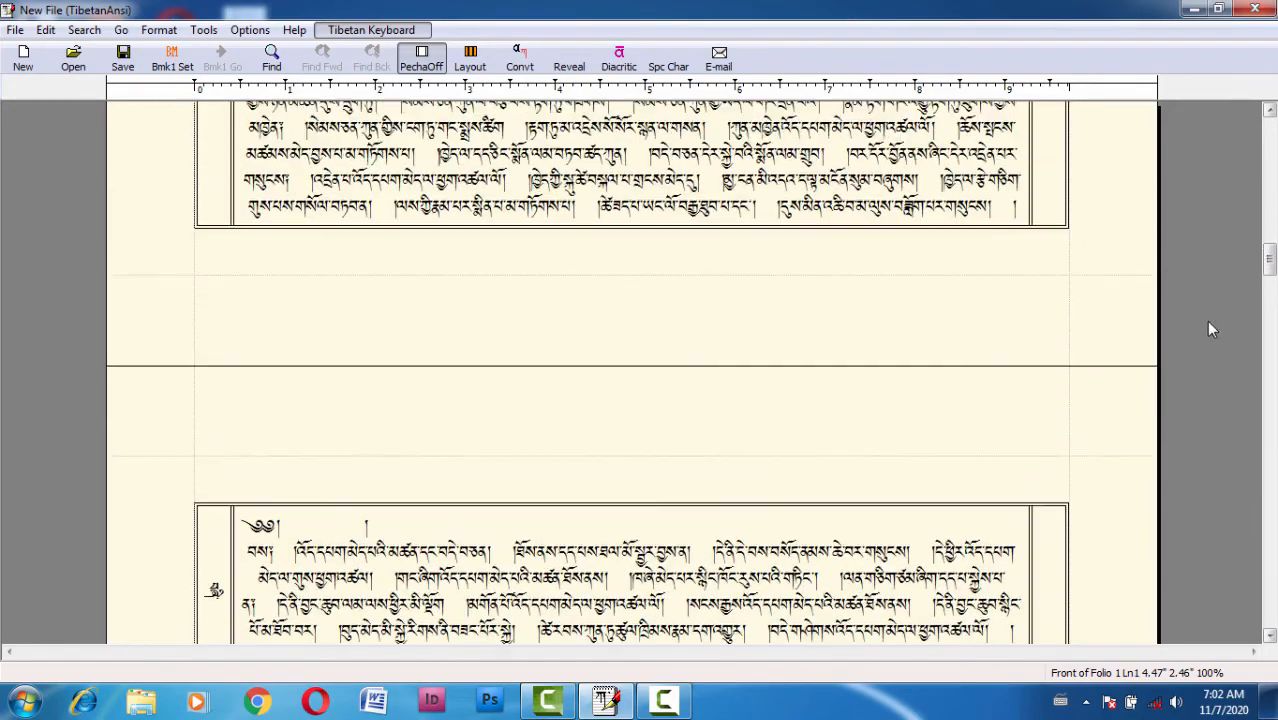
scroll(1210, 327, up, 1)
drag(1269, 260, 1268, 130)
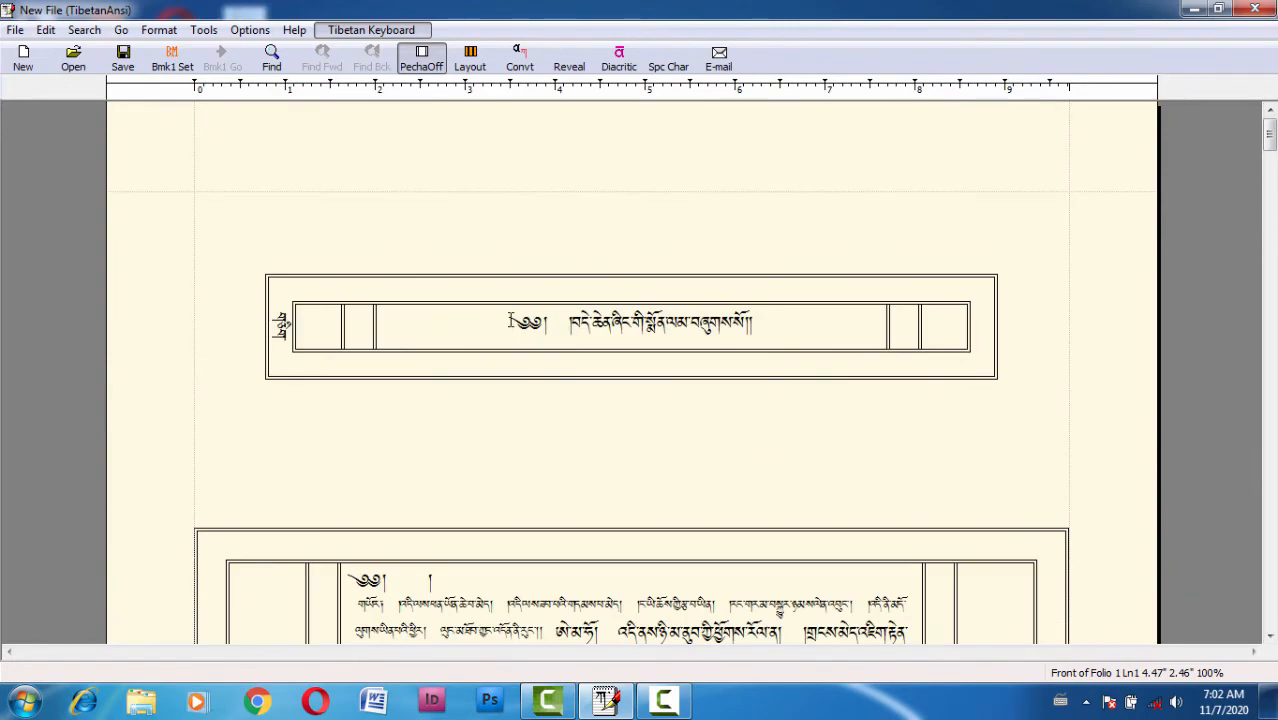
click(757, 322)
click(757, 321)
click(159, 30)
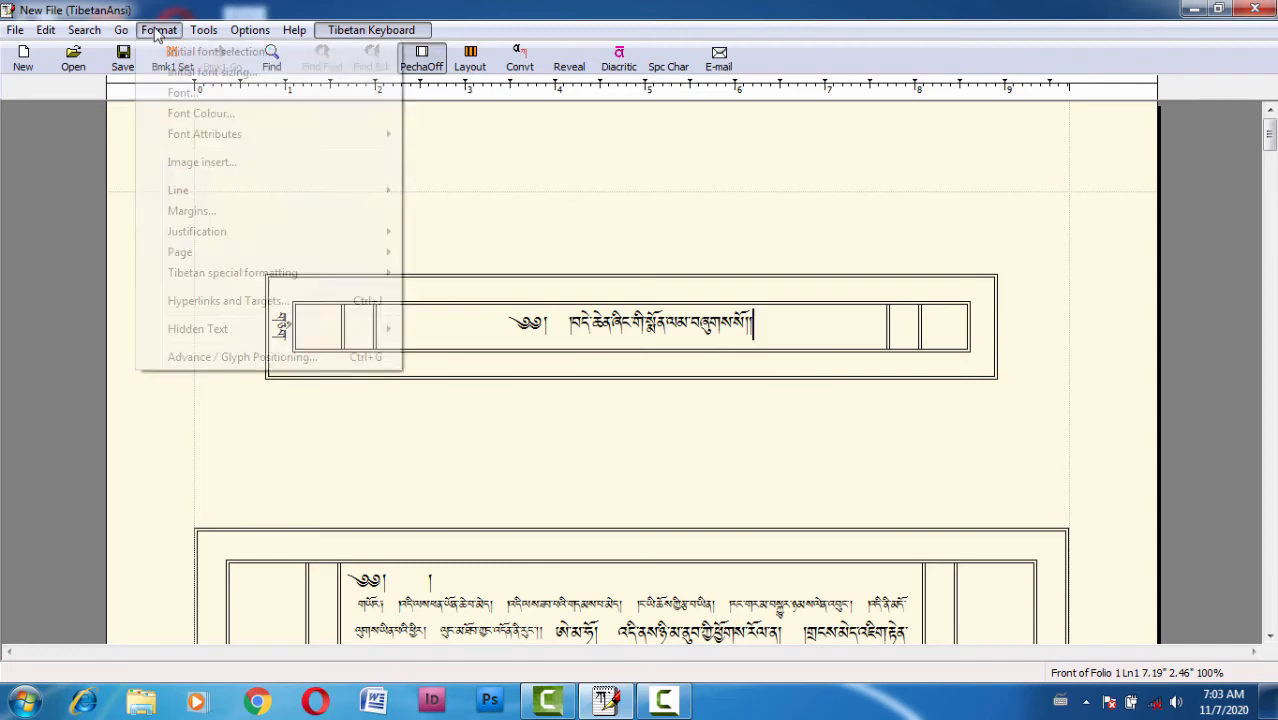
mouse_move(330, 231)
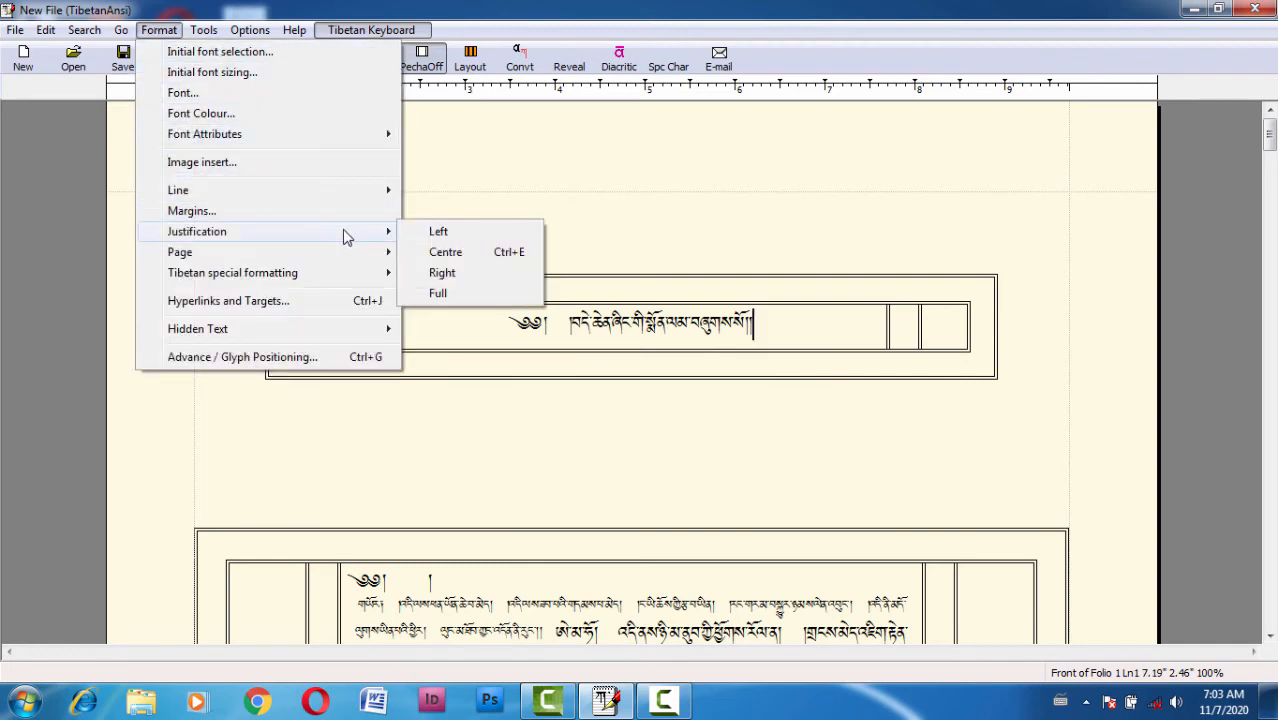
click(455, 255)
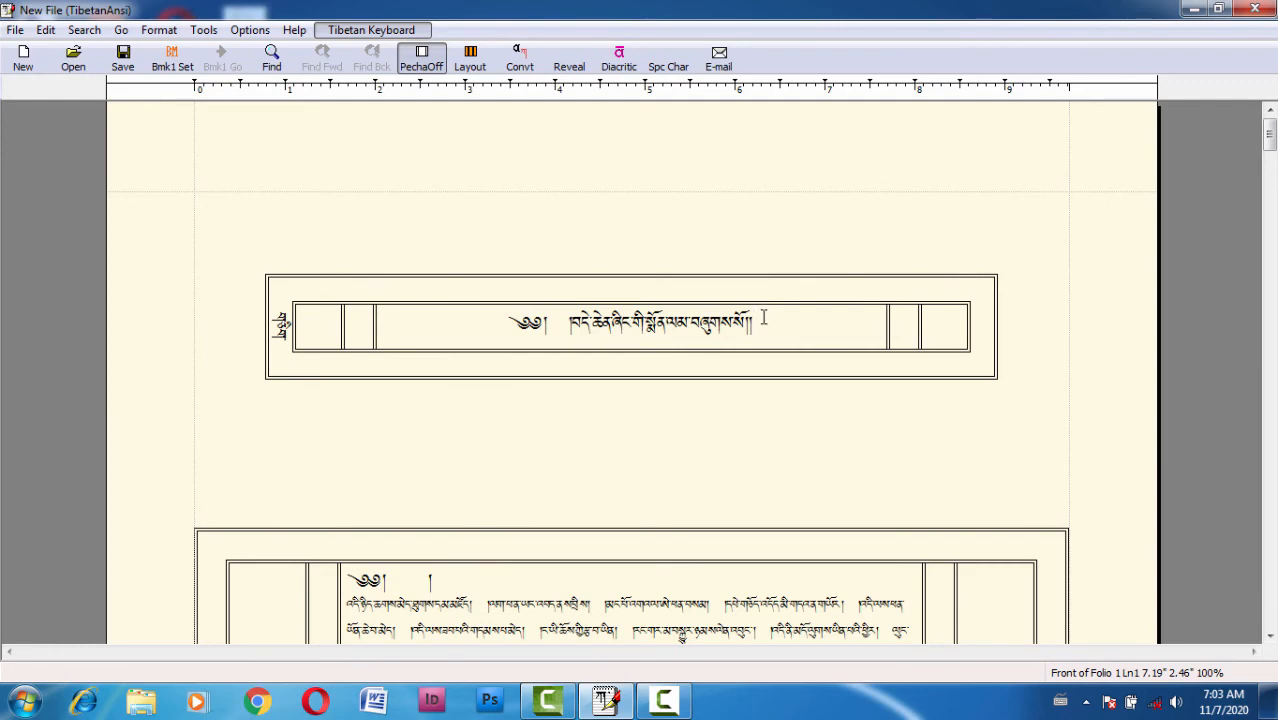
Step: Apply full justification from the first line on the back of folio 1, starting after its opening marks
scroll(521, 468, down, 3)
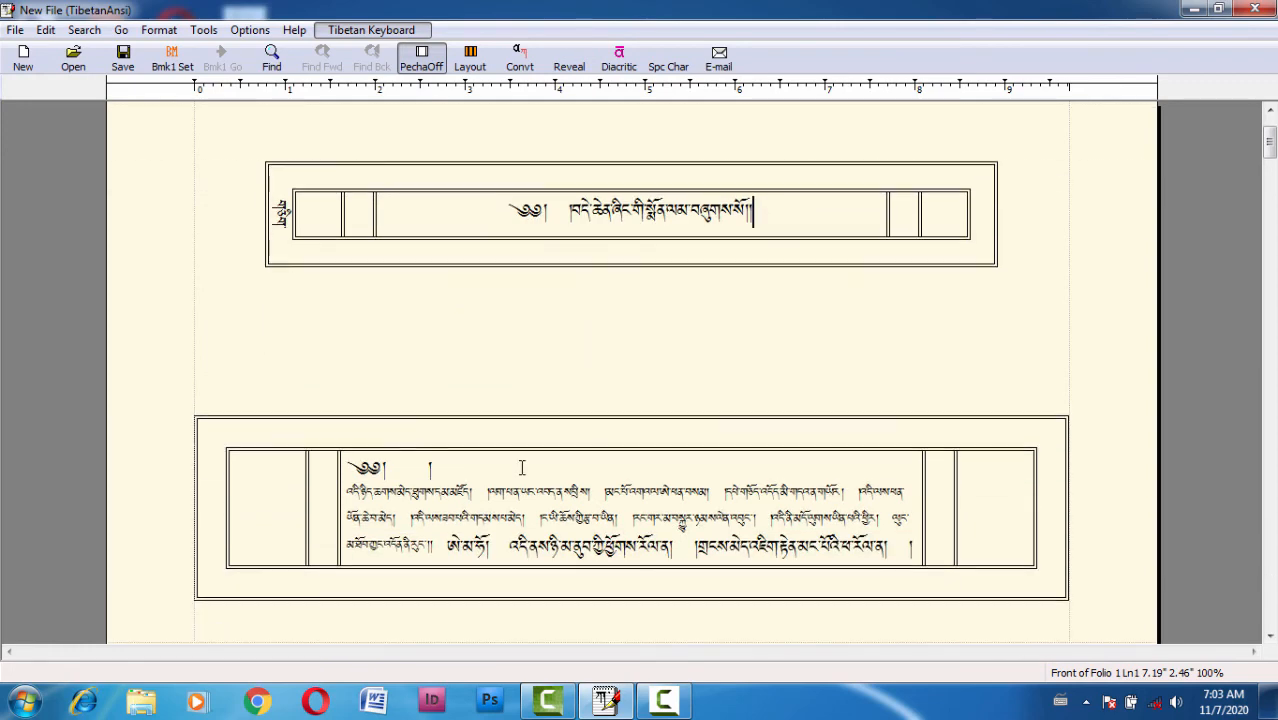
scroll(521, 468, down, 18)
scroll(520, 464, up, 10)
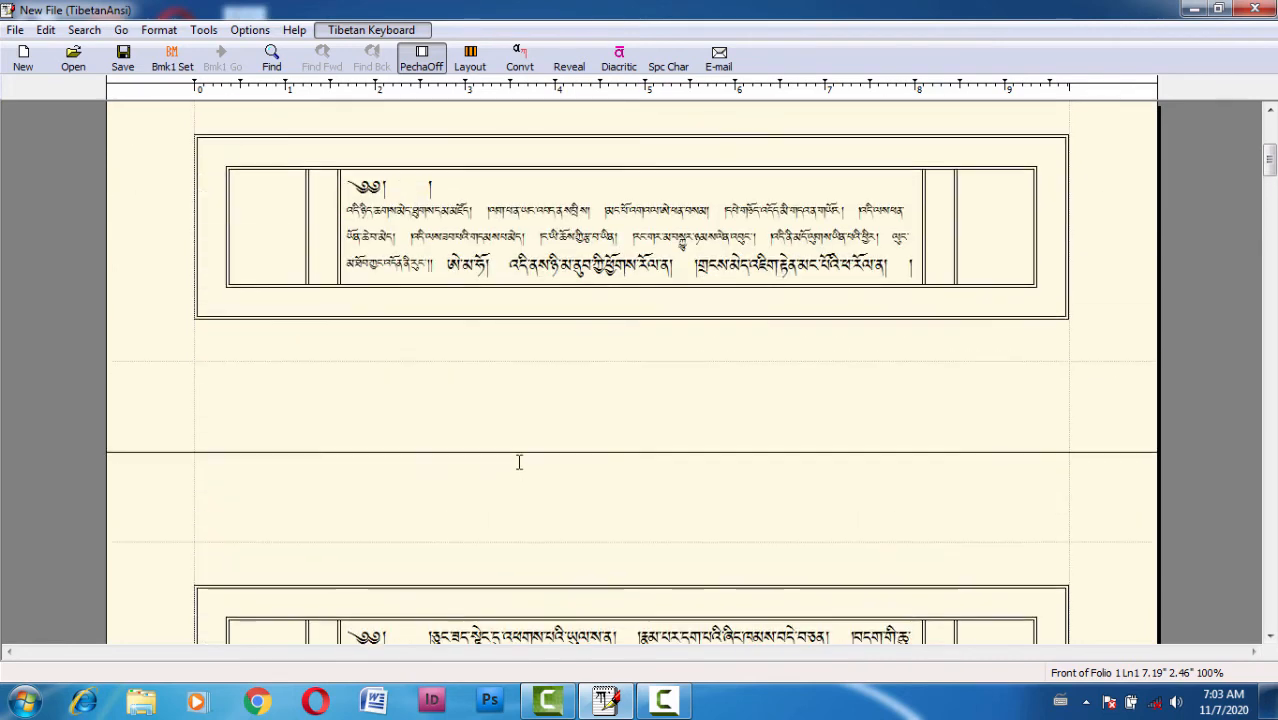
scroll(516, 452, up, 4)
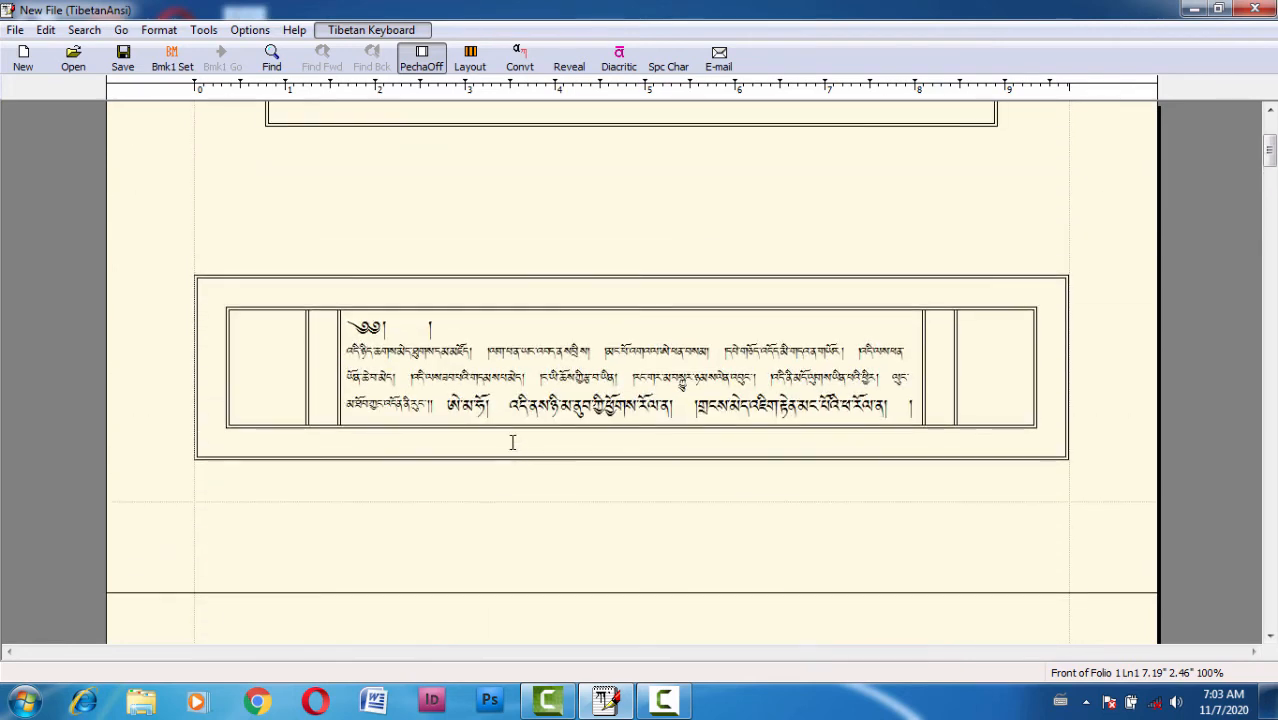
click(433, 326)
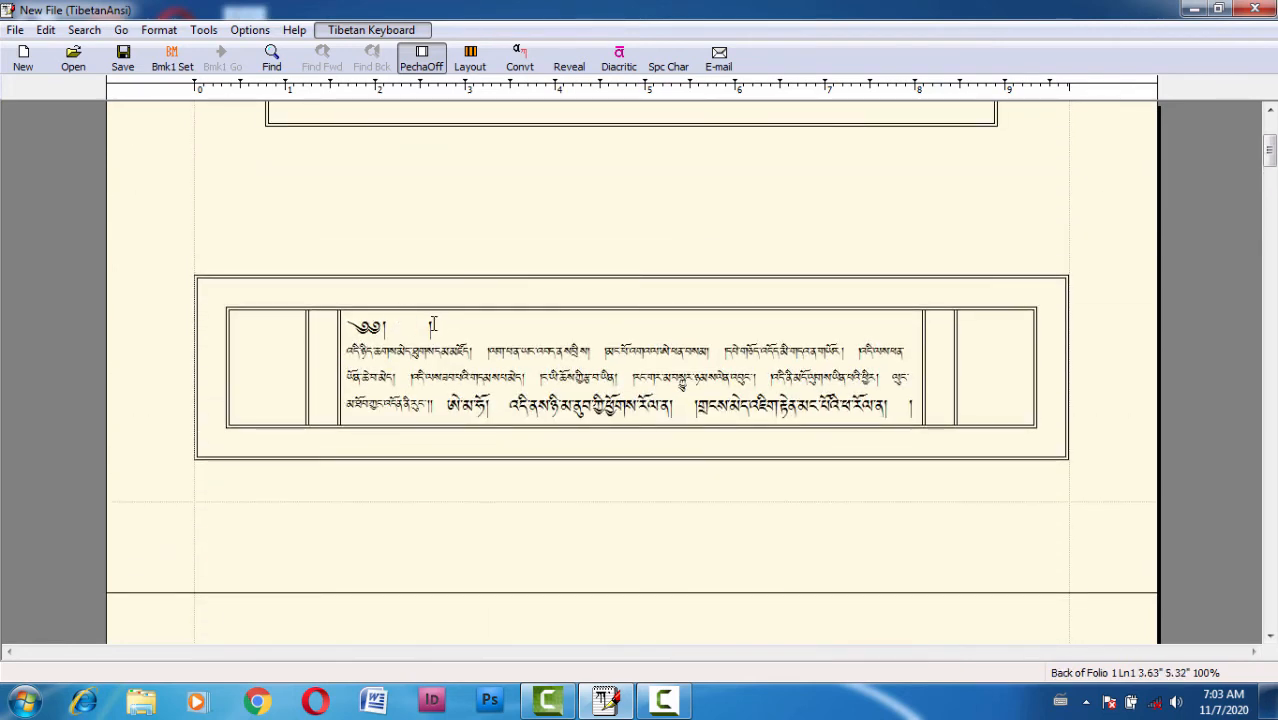
scroll(422, 312, up, 4)
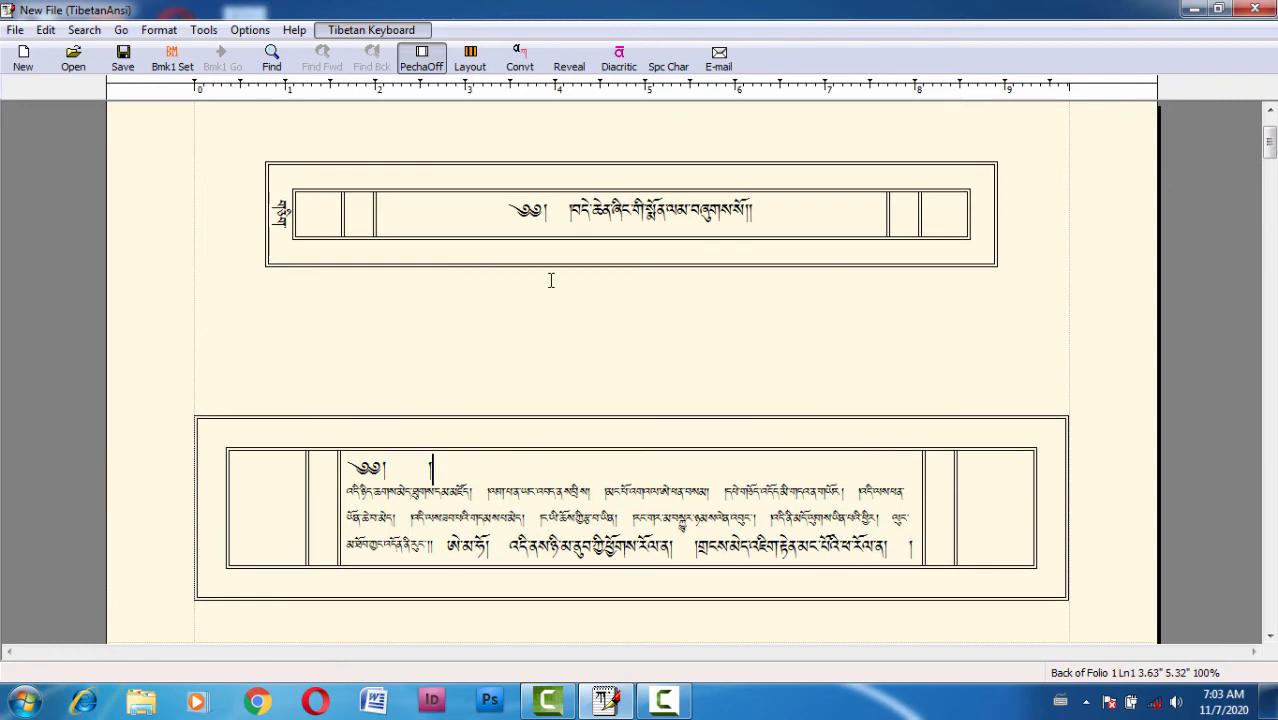
scroll(444, 446, down, 2)
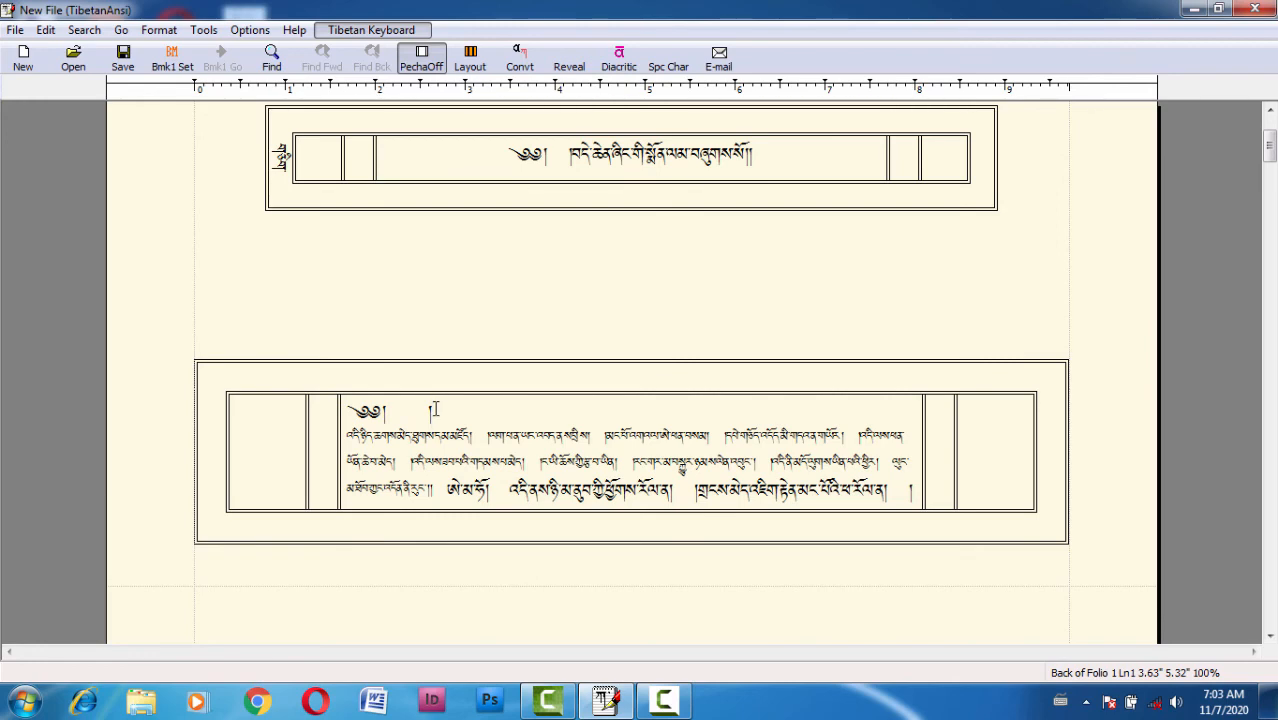
click(159, 30)
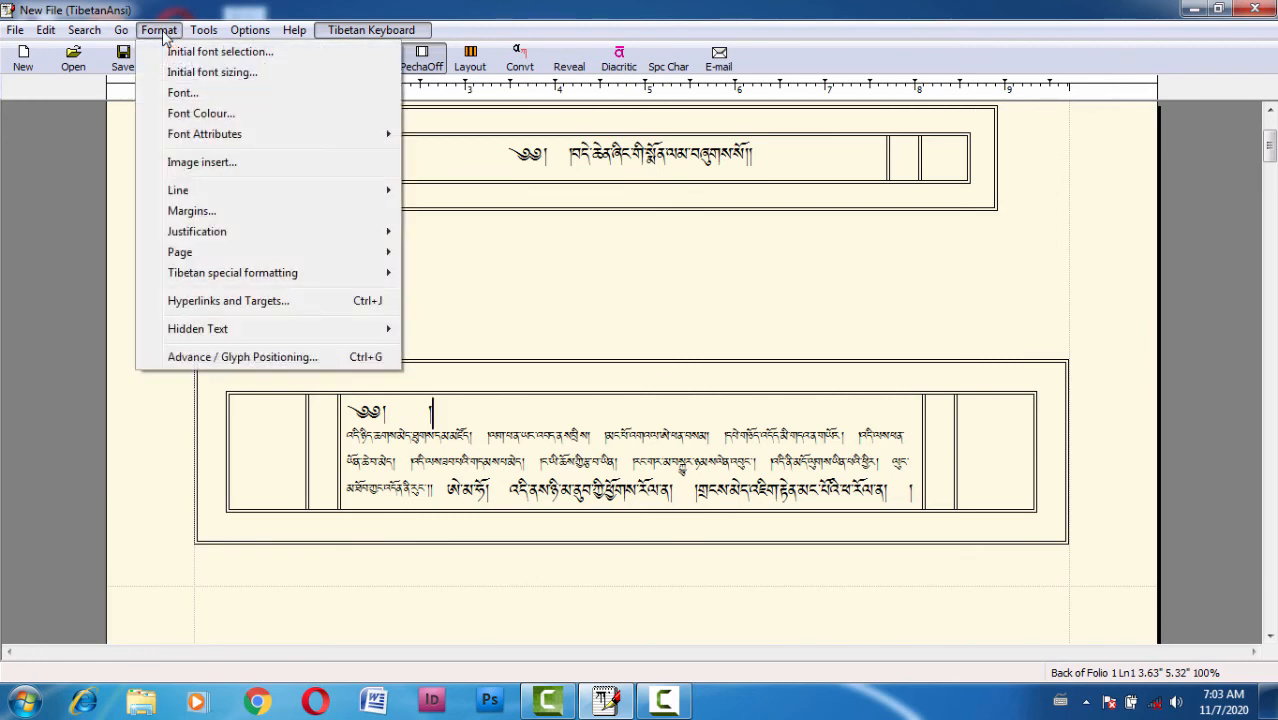
mouse_move(275, 232)
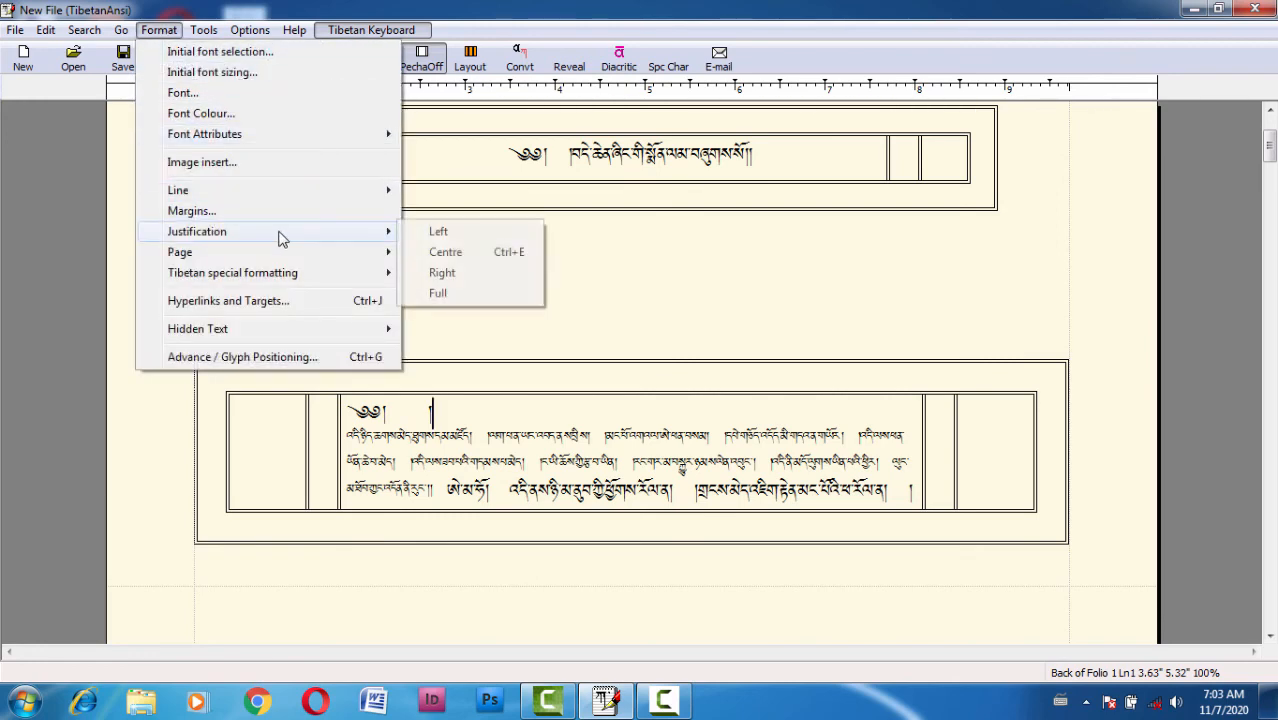
click(465, 300)
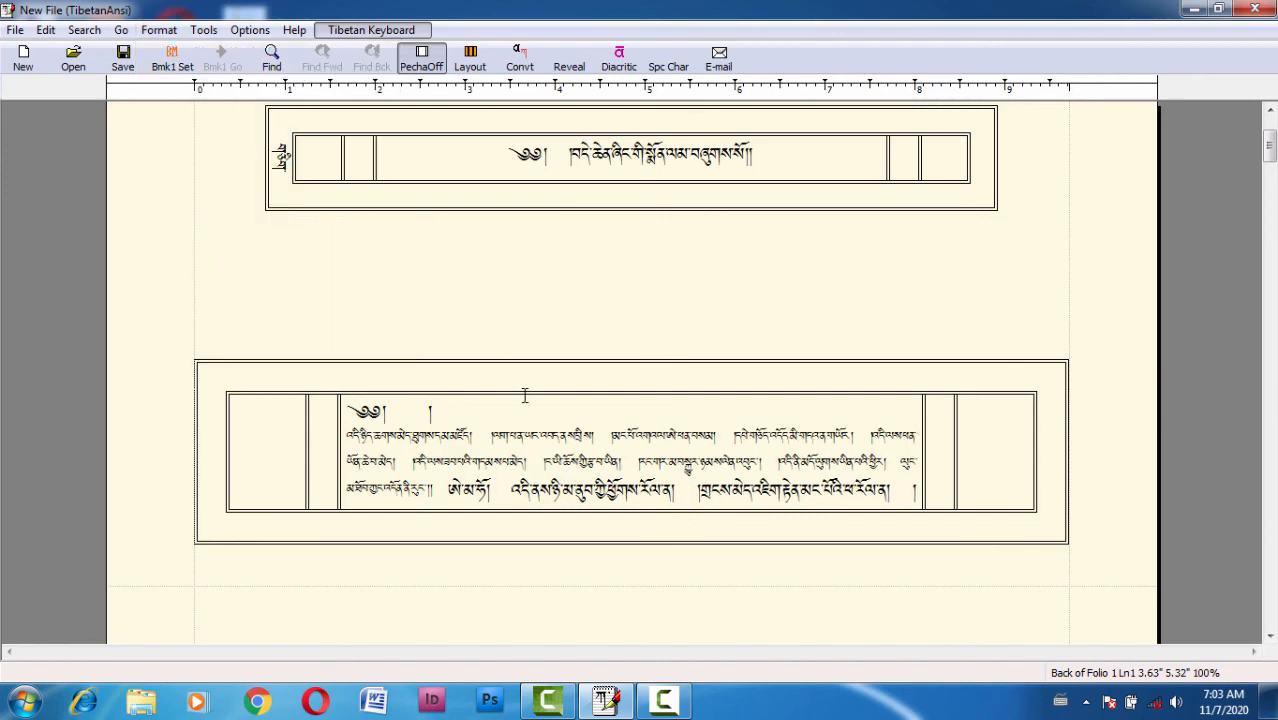
Step: Delete the break after the opening marks on the back of folio 1 so the text continues on the first line
key(Right)
key(Left)
key(Right)
key(Left)
key(Delete)
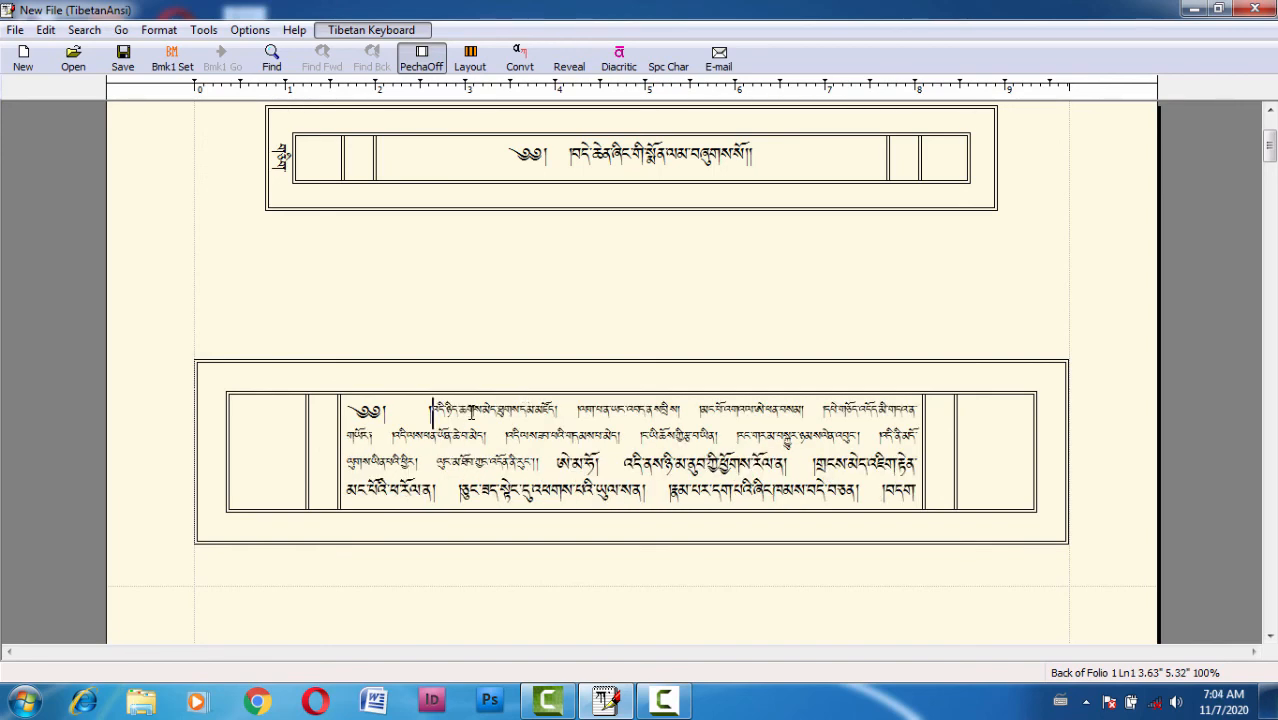
Step: Examine the text justification across the following folios and return the cursor to the title on folio 1
scroll(448, 428, down, 2)
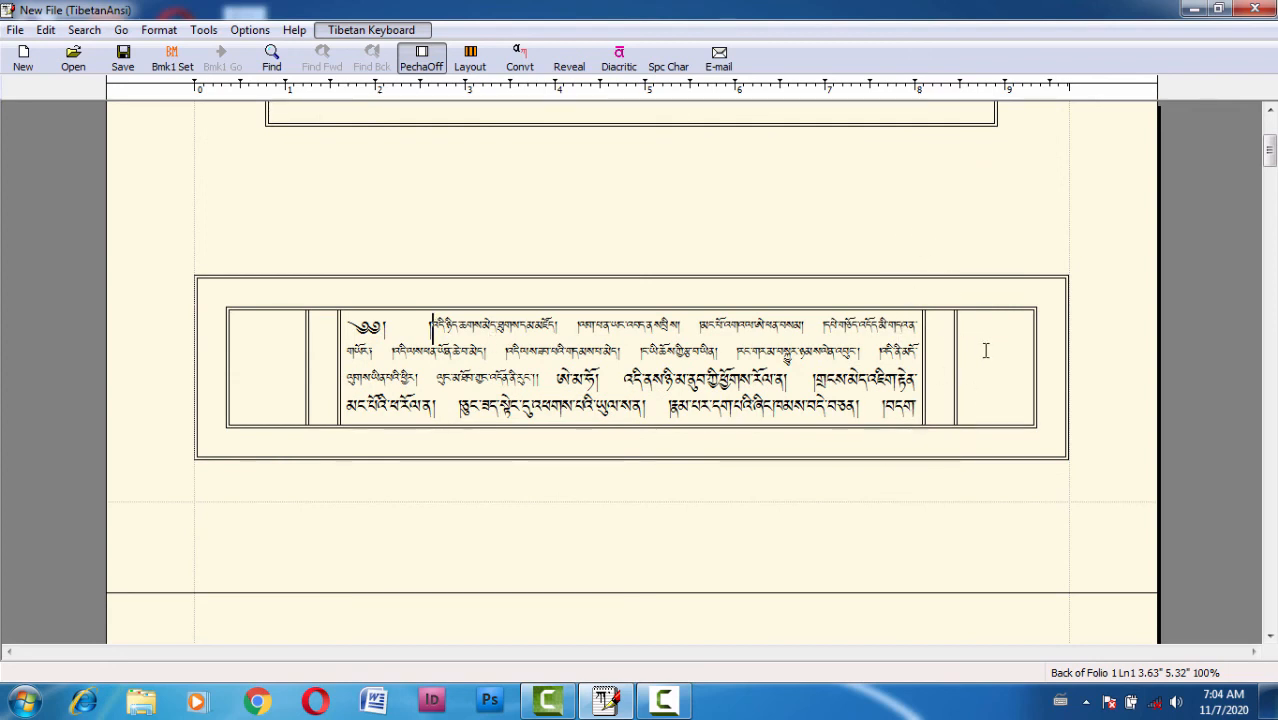
scroll(927, 262, down, 1)
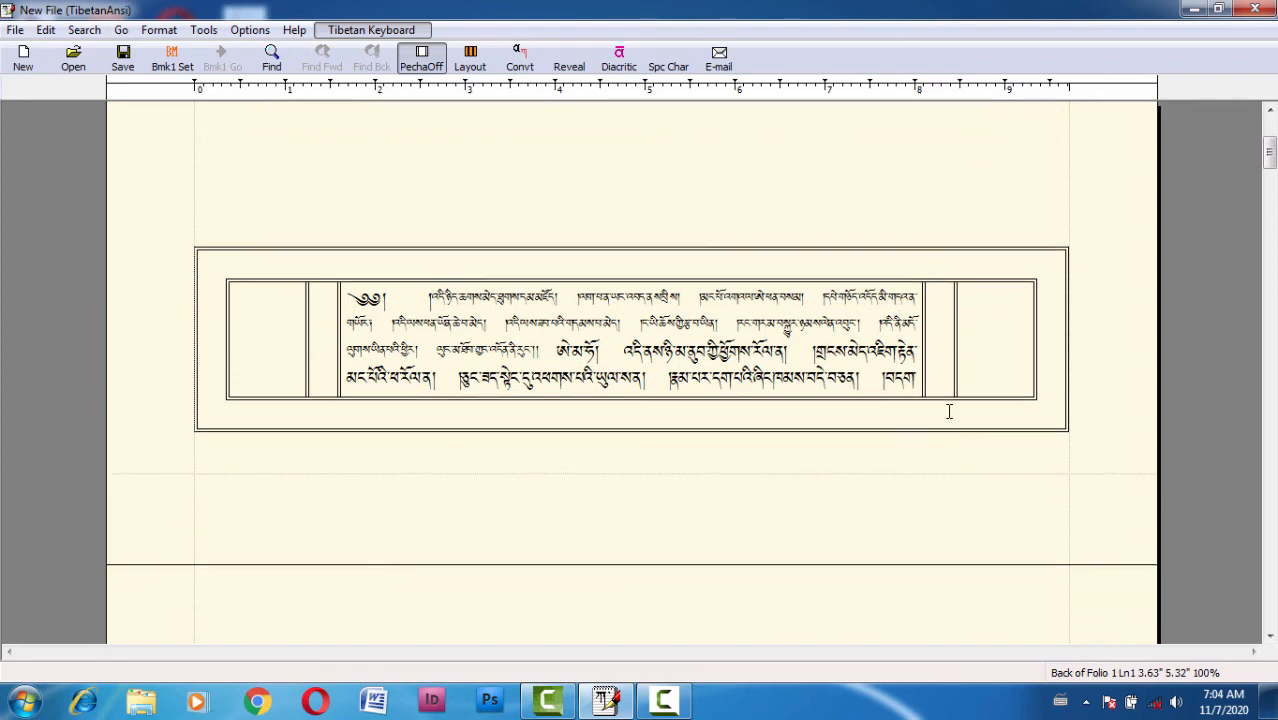
scroll(907, 294, down, 5)
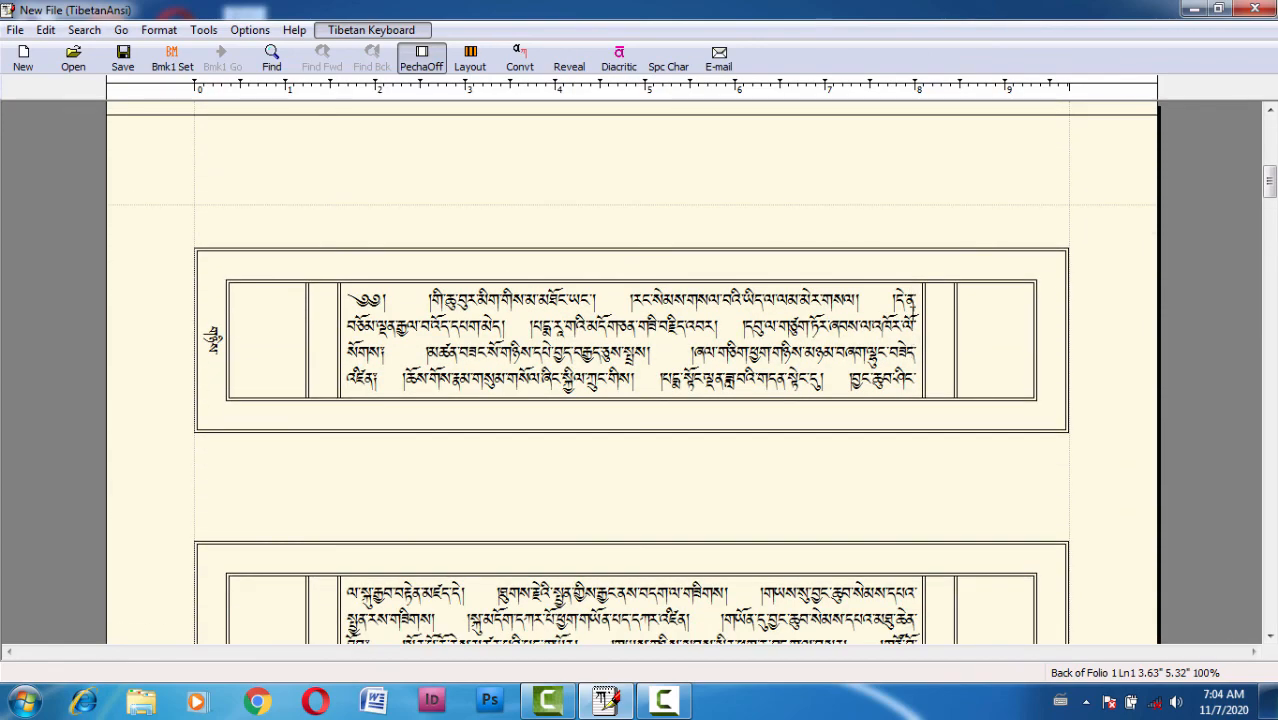
scroll(913, 419, down, 4)
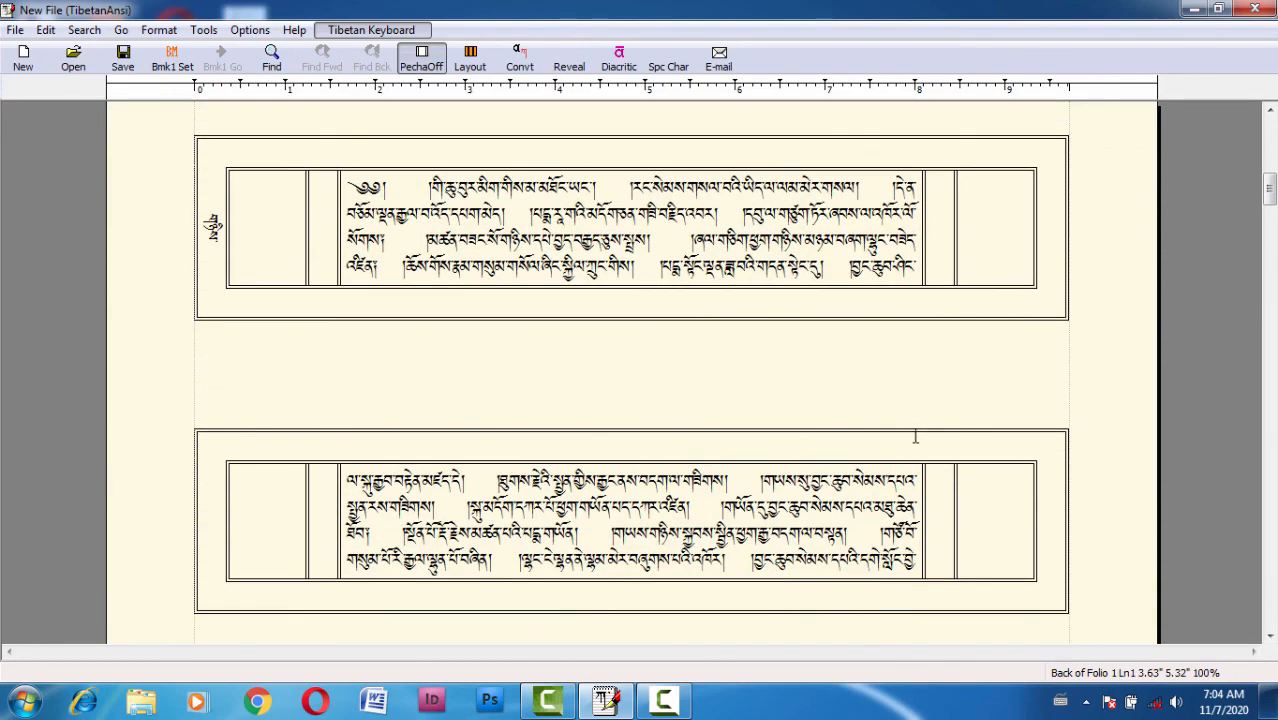
scroll(913, 436, down, 20)
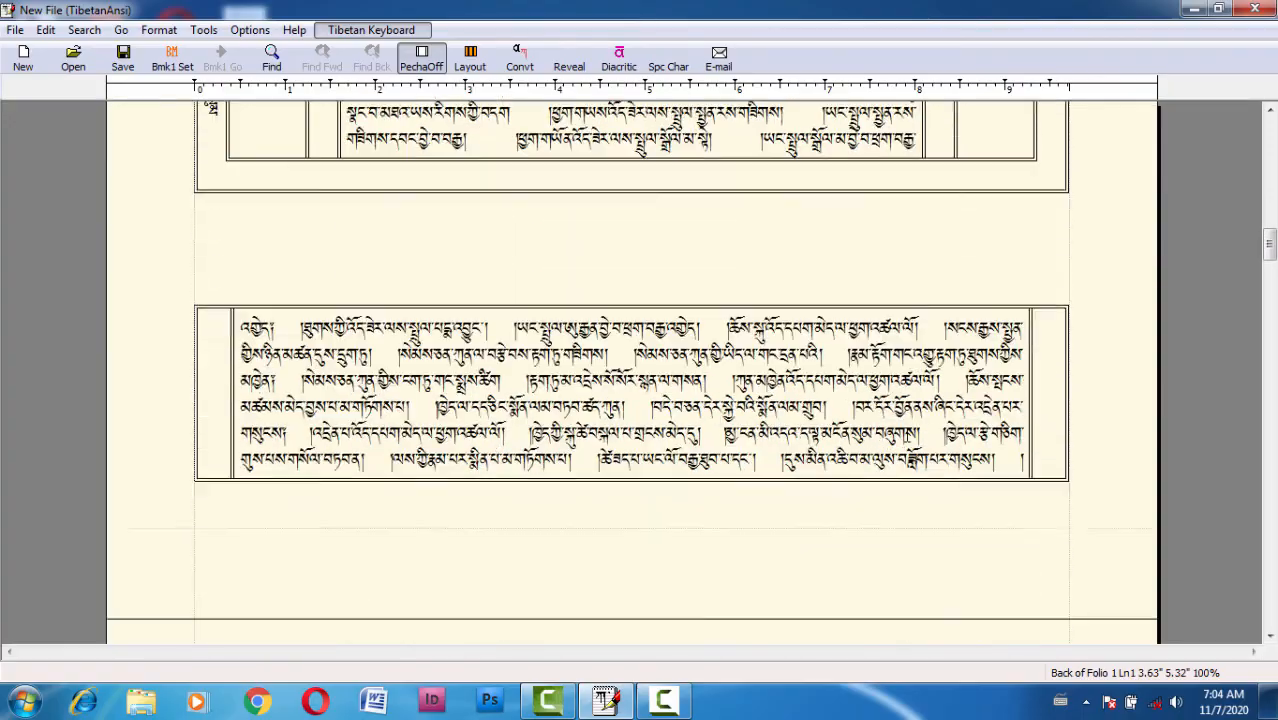
scroll(910, 436, down, 3)
scroll(1047, 428, up, 4)
drag(1271, 247, 1224, 107)
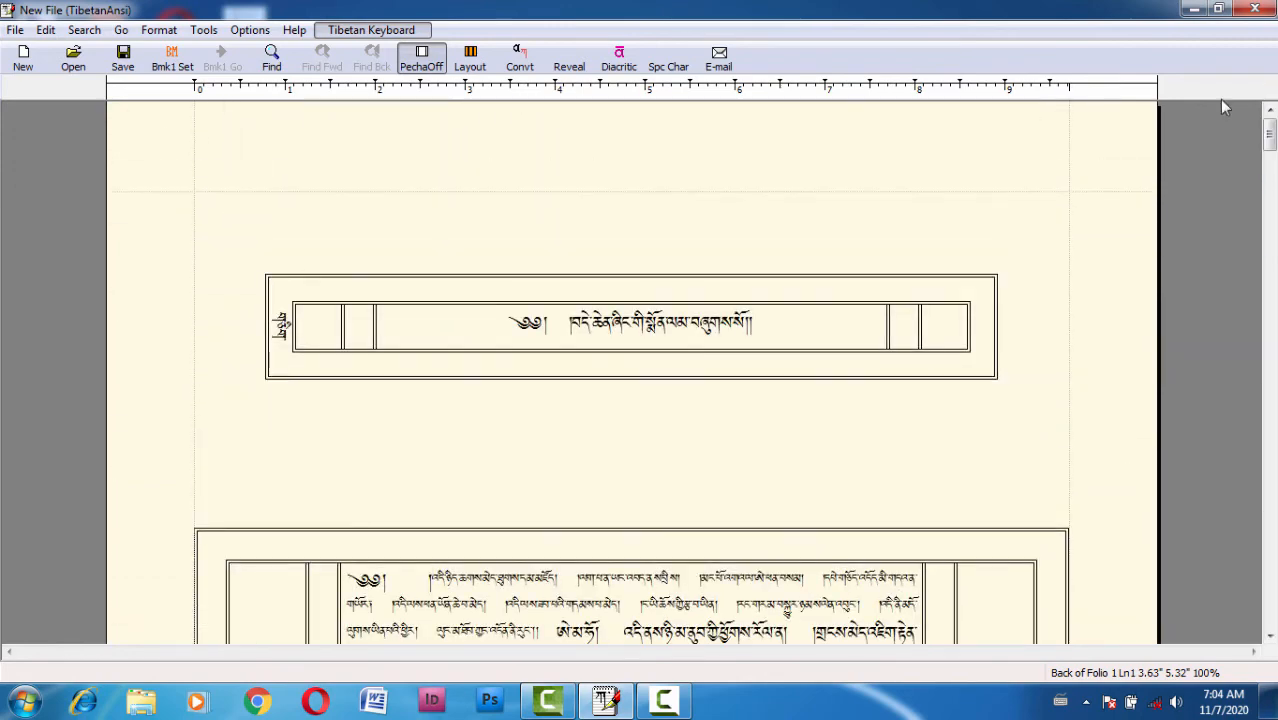
click(573, 318)
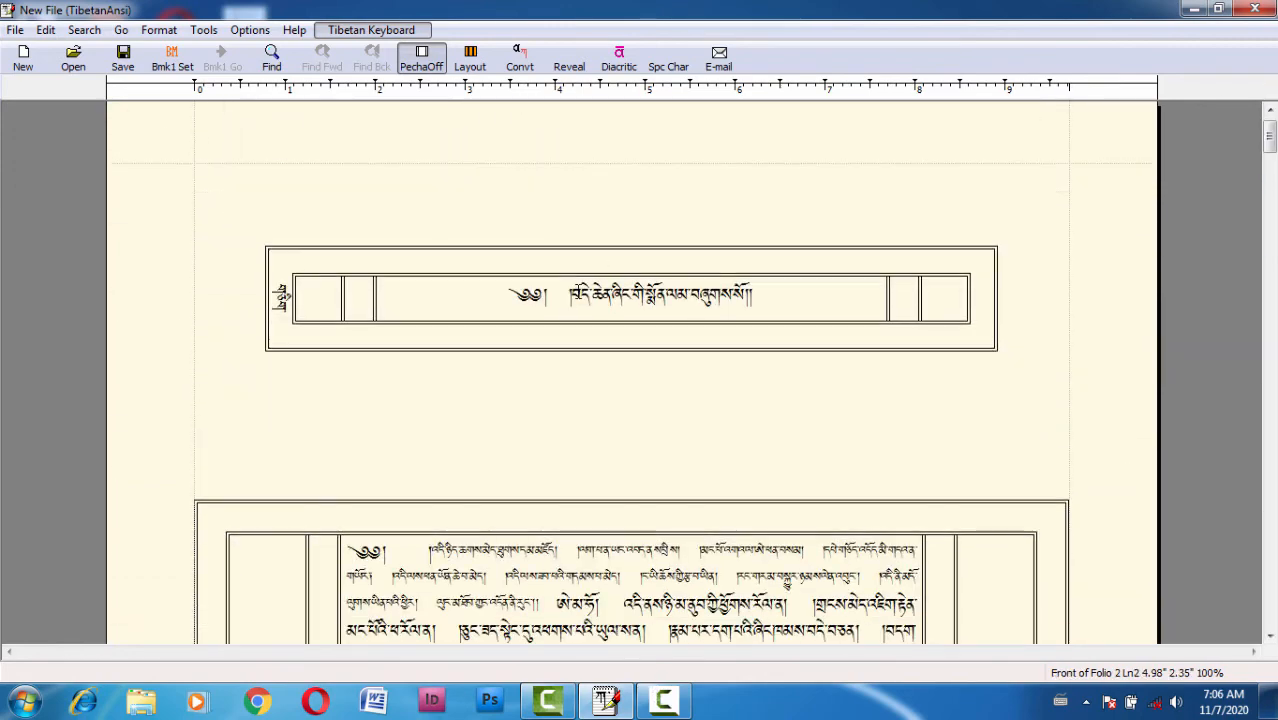